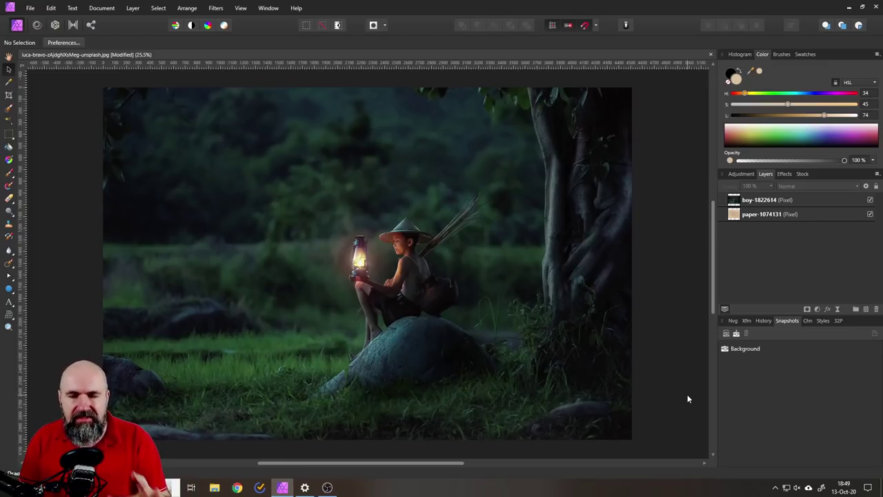
Open the Silver Efex Pro 2 filter from the Nik Collection on the boy layer
click(739, 203)
click(217, 9)
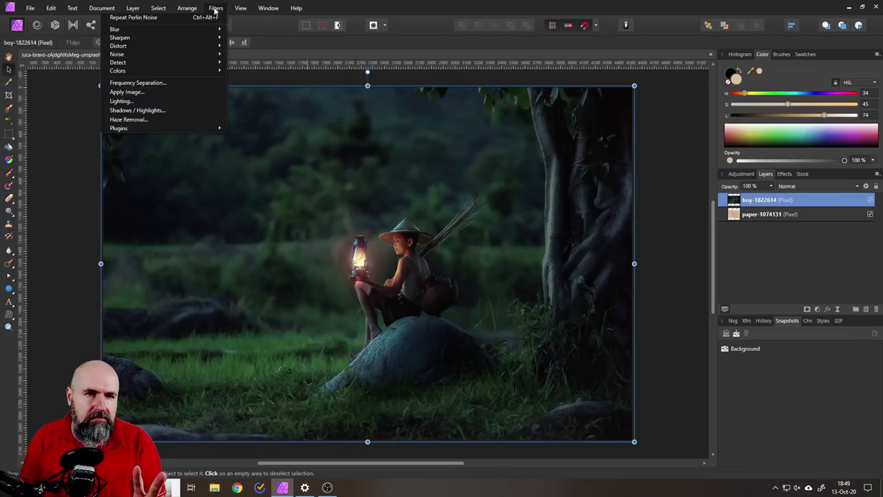
mouse_move(173, 127)
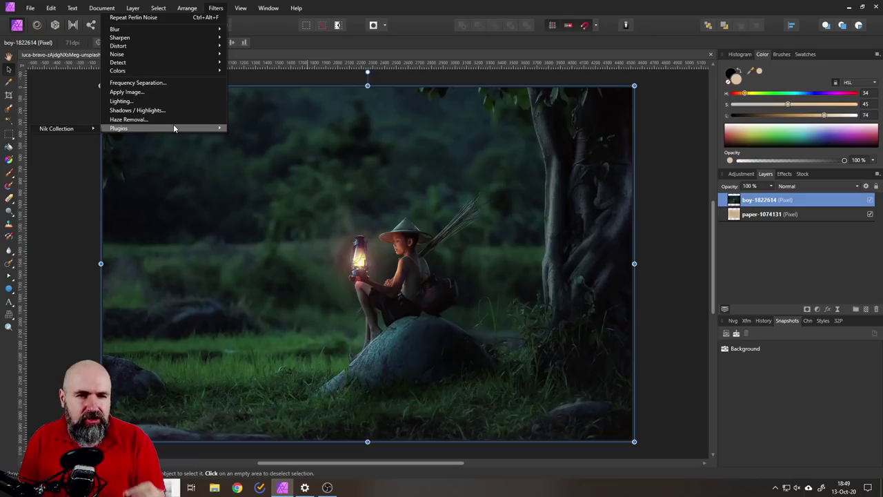
mouse_move(72, 129)
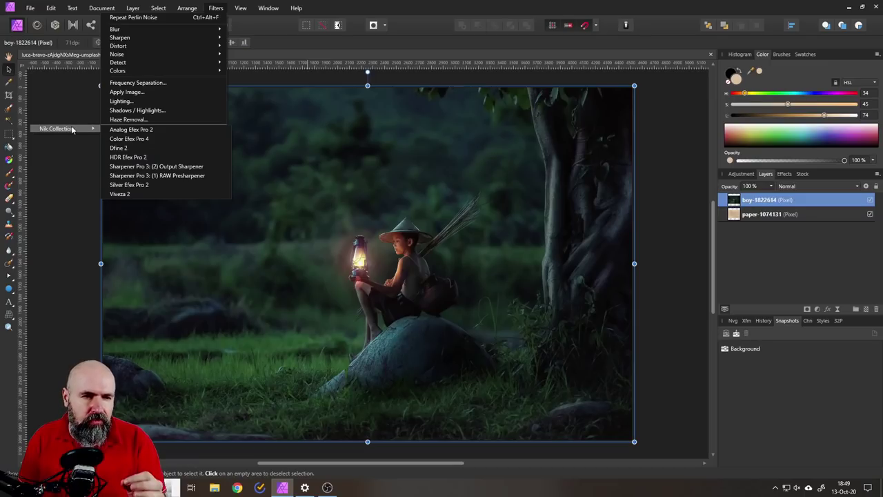
click(158, 185)
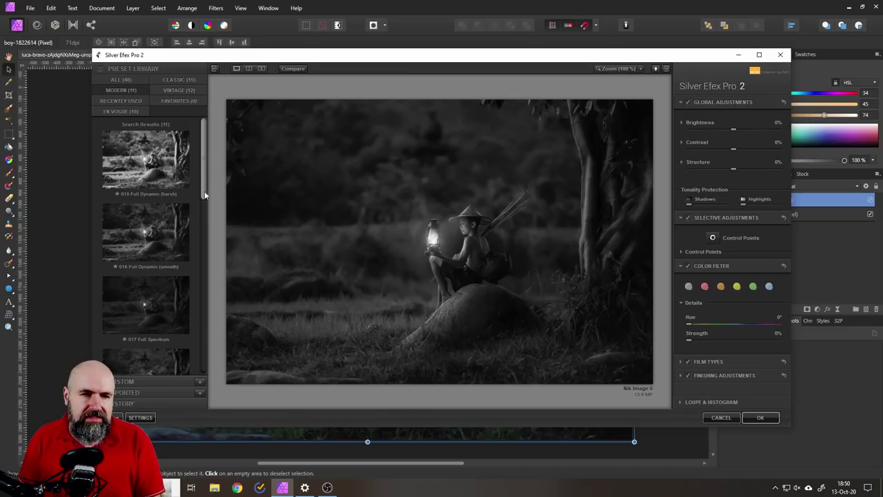
Try the 036 Antique Plate II preset from the vintage presets on the photo
drag(202, 180, 215, 104)
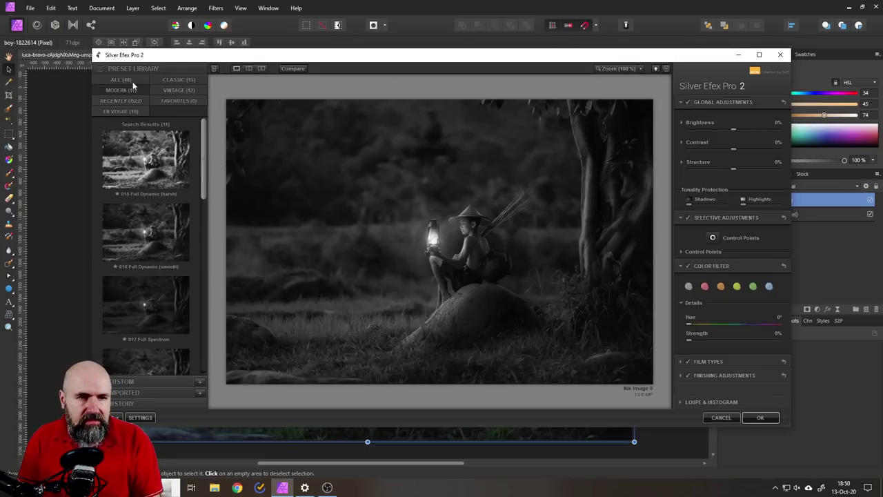
click(171, 81)
scroll(172, 279, down, 5)
drag(203, 235, 206, 328)
click(173, 264)
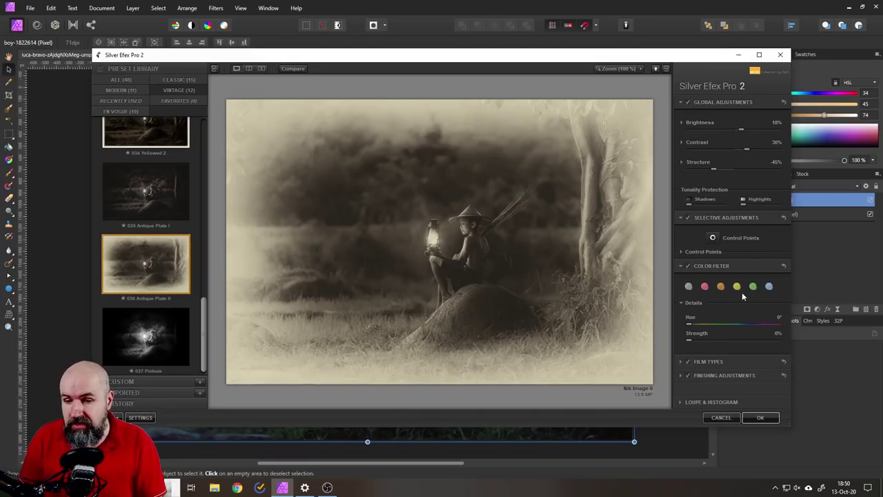
Preview the available film types, such as Kodak 400 TMAX Pro, and cancel the Silver Efex Pro 2 filter
click(680, 360)
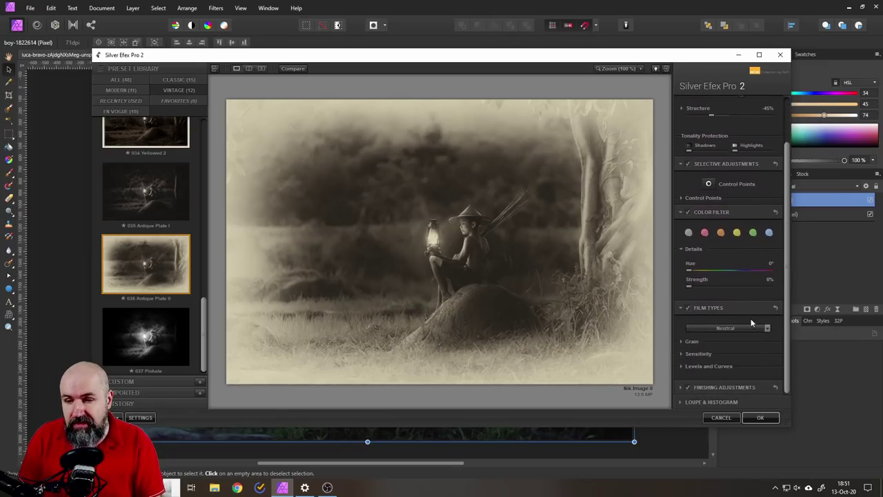
click(749, 327)
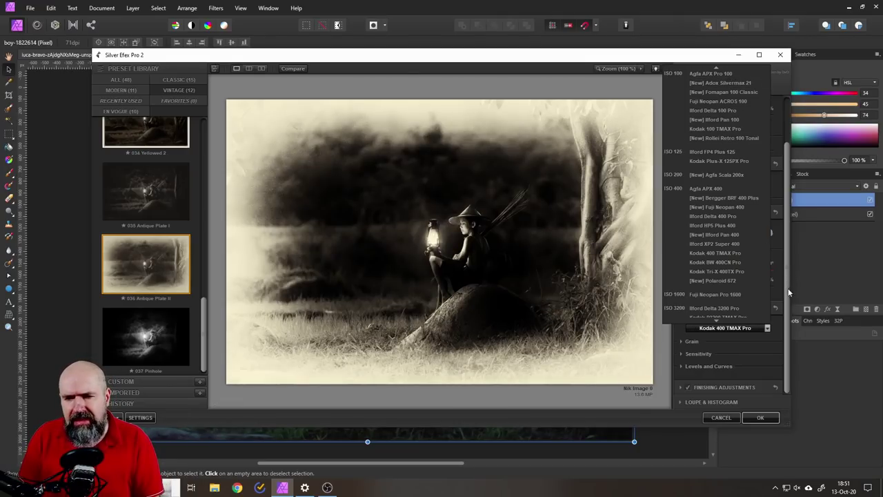
click(768, 326)
click(768, 325)
click(768, 327)
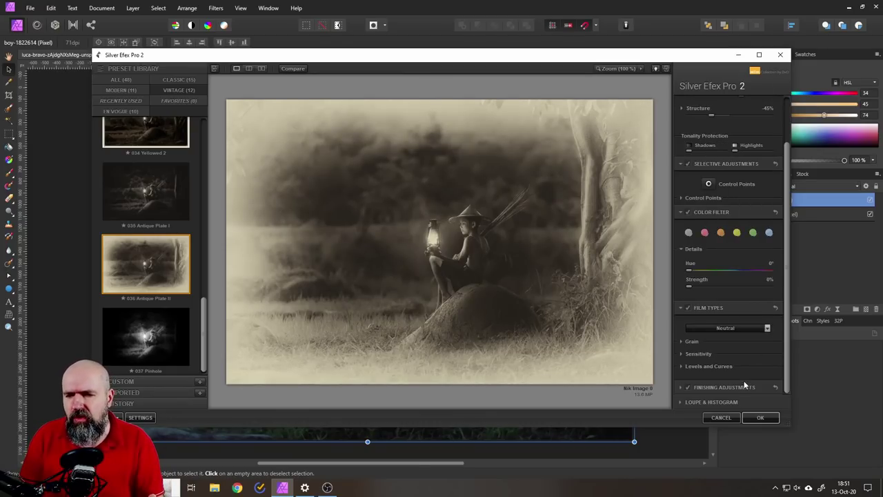
click(721, 417)
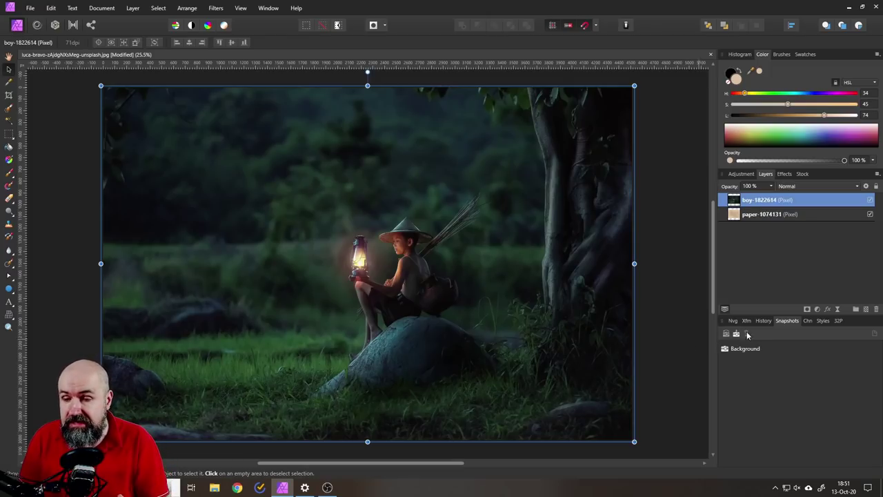
Add an HSL adjustment layer above the boy layer and select its red colour channel for editing
click(819, 313)
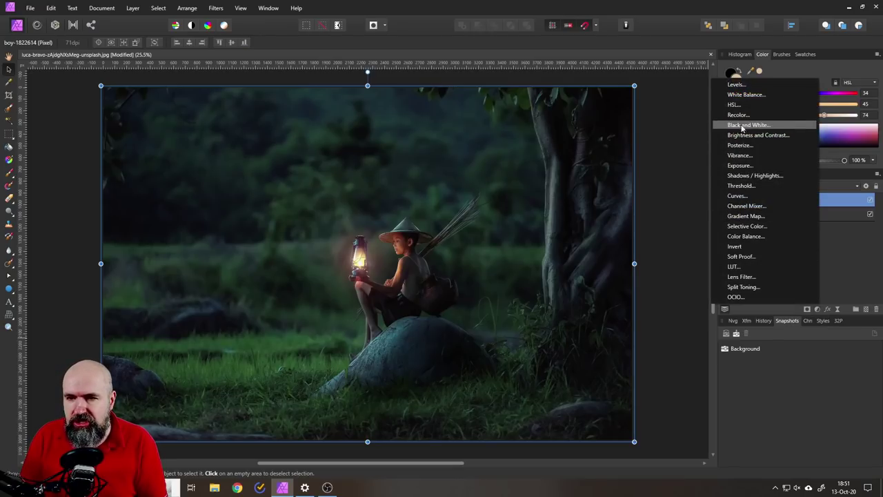
click(740, 104)
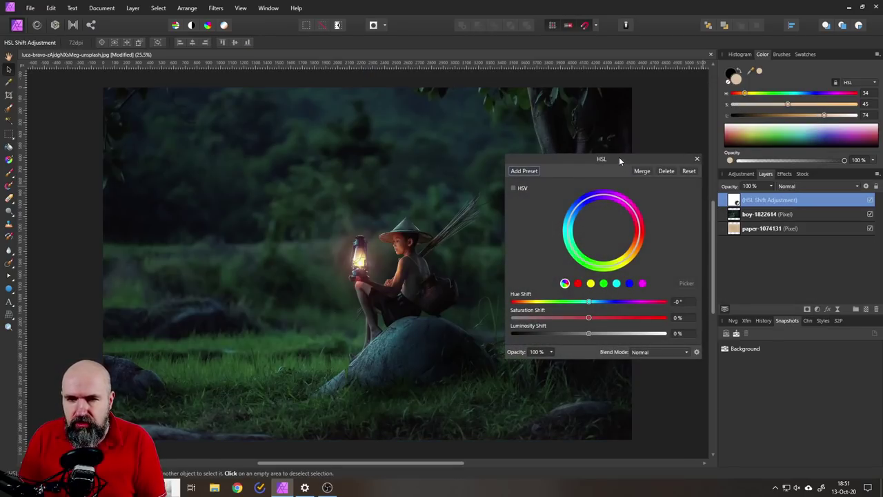
drag(619, 158, 617, 141)
click(577, 267)
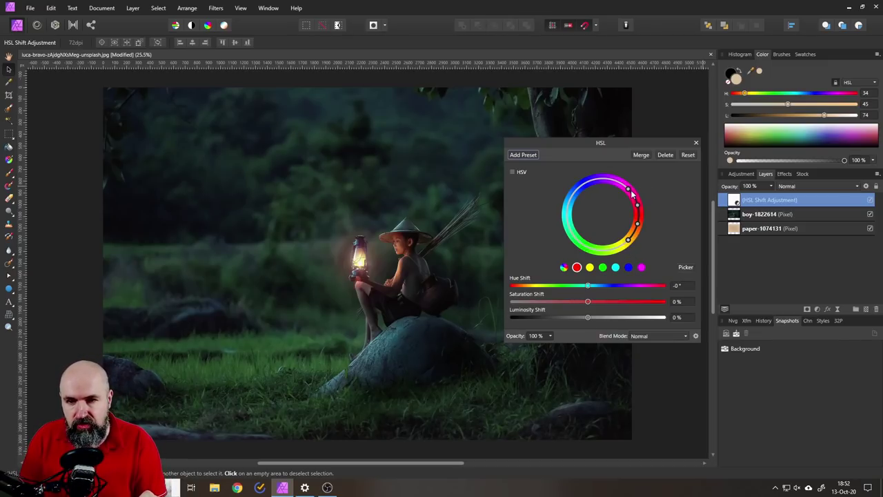
Reshape the channel's hue range to cover everything except the reds and oranges, and set its Saturation Shift to -100 %
drag(629, 194, 616, 182)
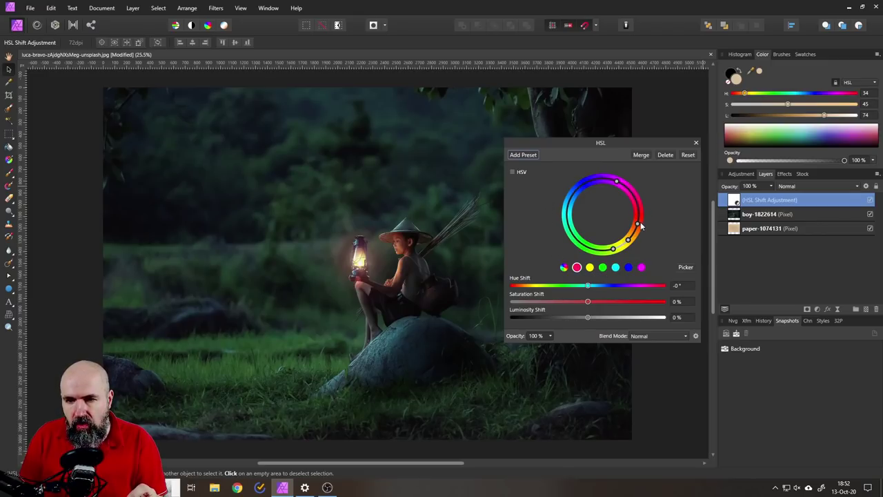
drag(630, 241, 642, 217)
drag(612, 249, 625, 246)
drag(617, 182, 611, 250)
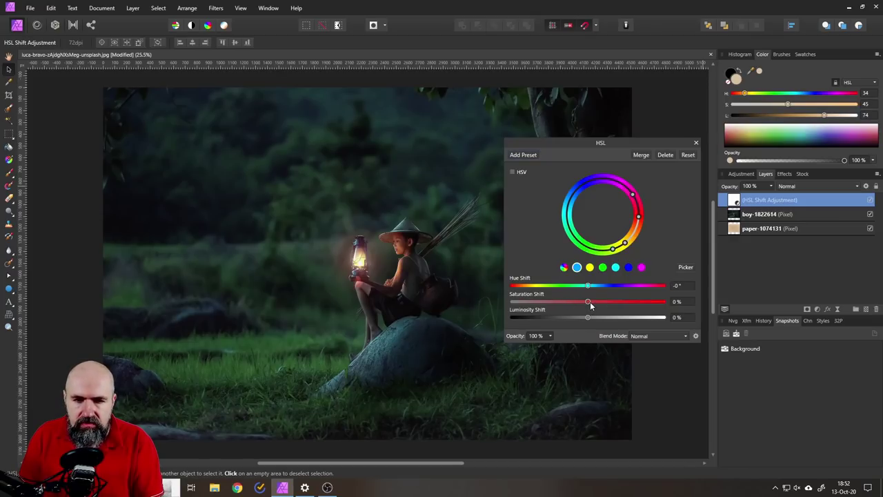
drag(590, 302, 465, 306)
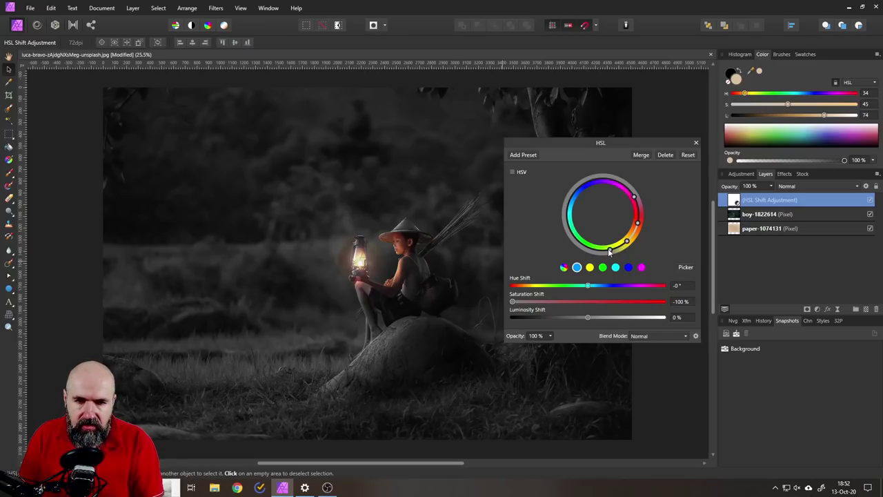
click(695, 144)
Add a second HSL adjustment directly above the boy layer and fully desaturate all colours
scroll(356, 260, up, 5)
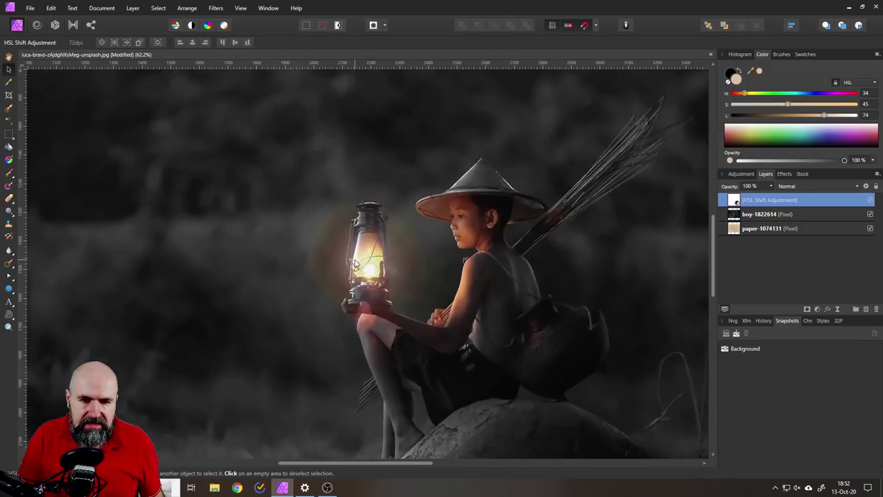
scroll(356, 262, up, 1)
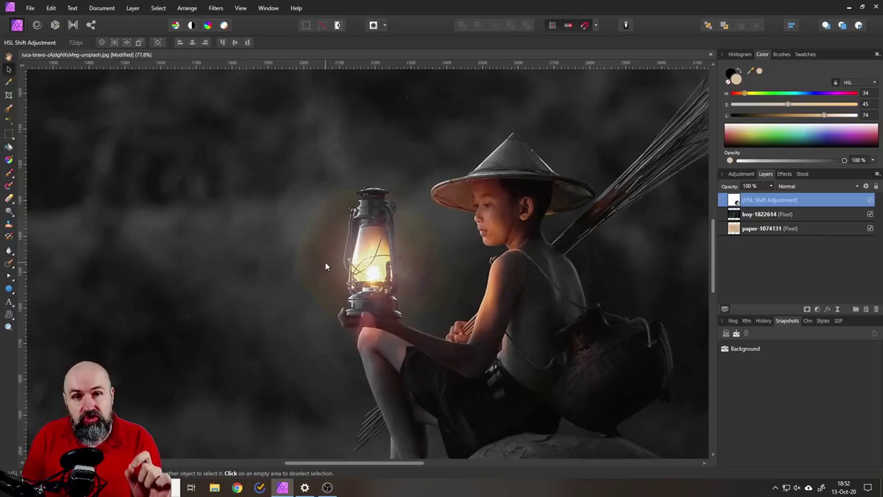
click(733, 215)
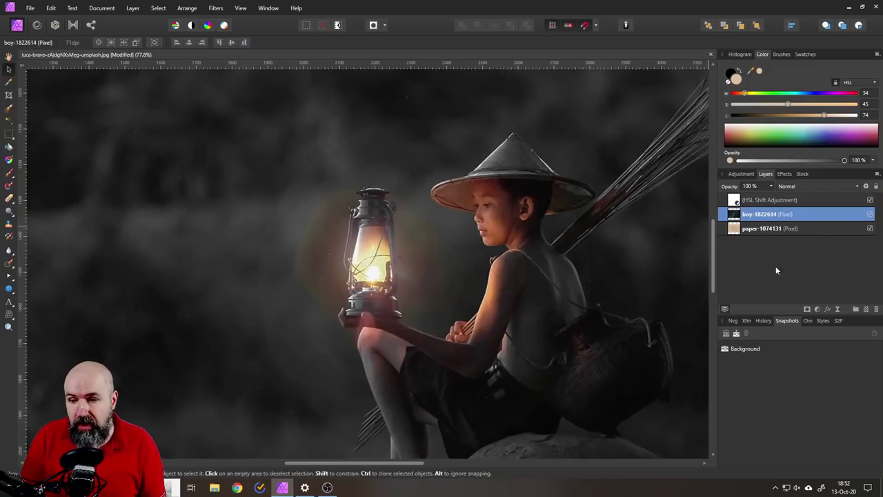
click(817, 309)
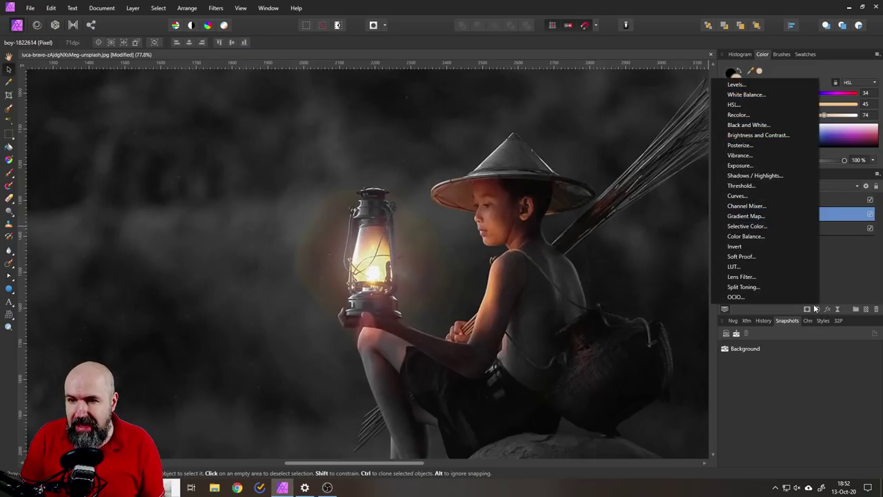
click(734, 105)
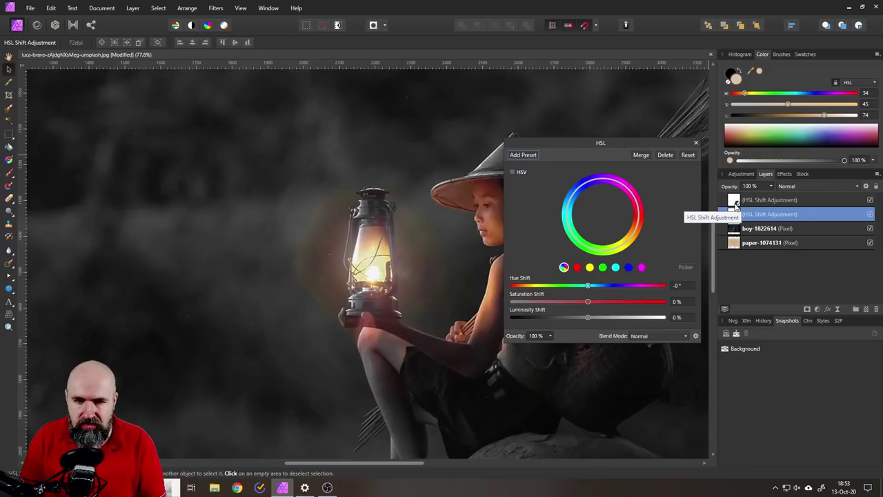
drag(587, 301, 510, 302)
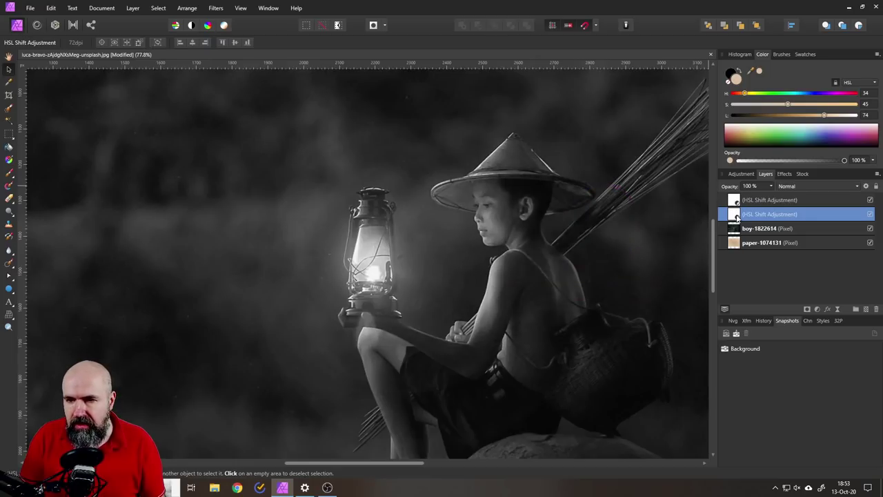
Invert the second HSL adjustment's mask to hide its effect across the photo
click(130, 9)
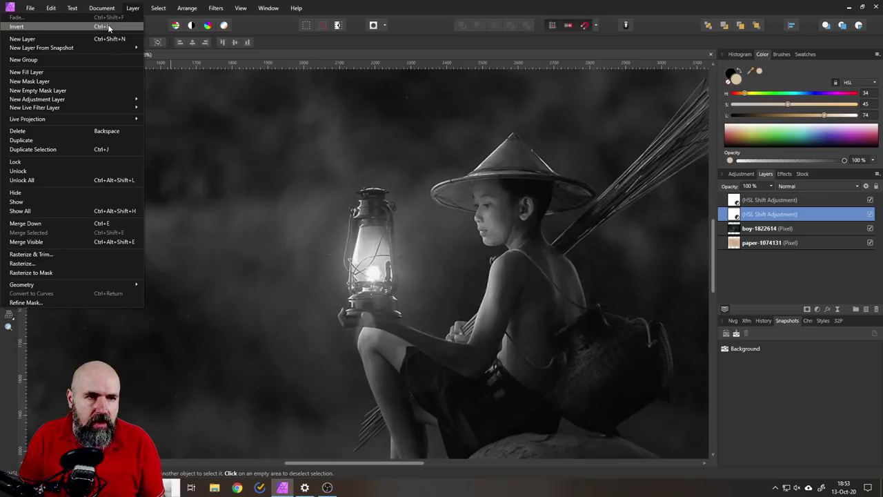
click(132, 8)
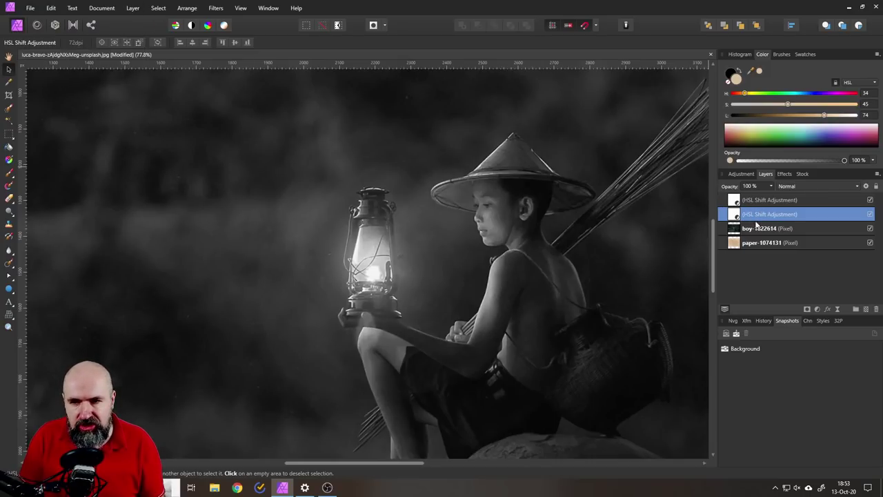
click(133, 9)
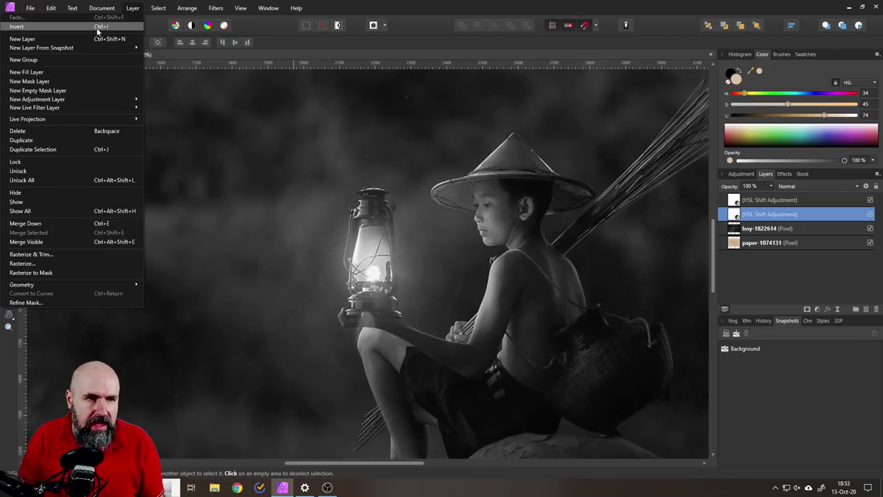
click(97, 28)
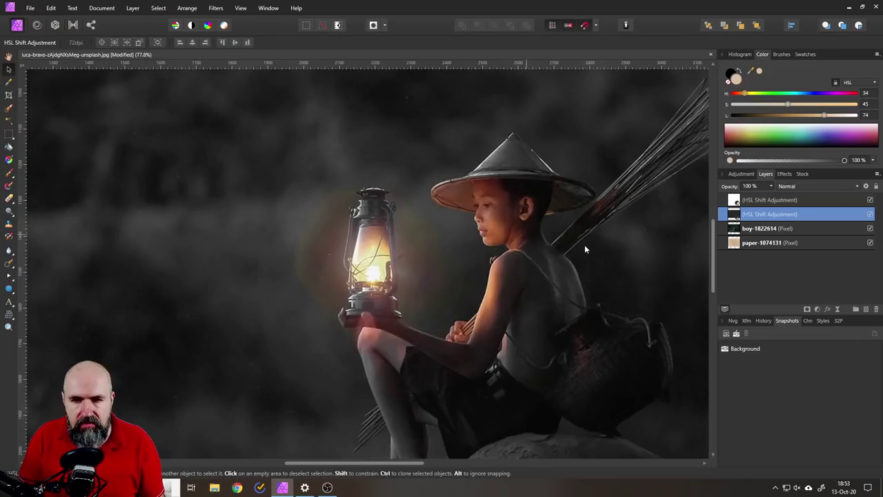
Configure the Paint Brush with a width of 100 px, hardness of 62 % and opacity of 81 %
click(9, 173)
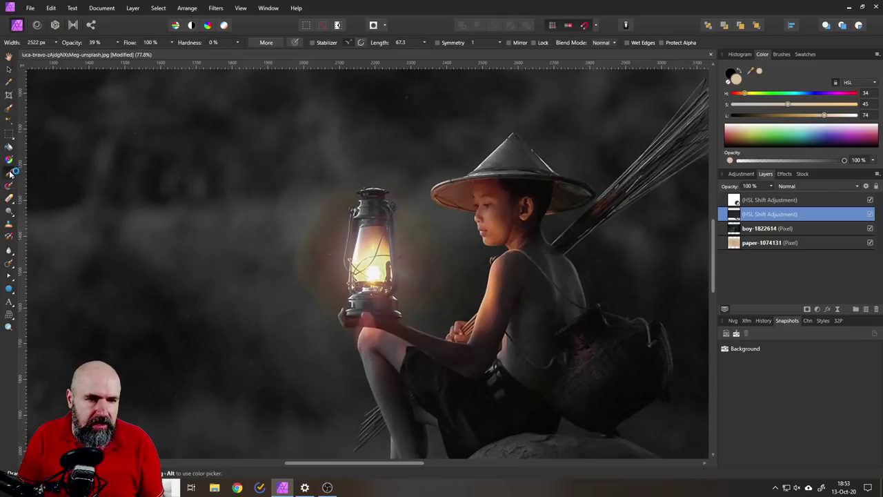
click(56, 43)
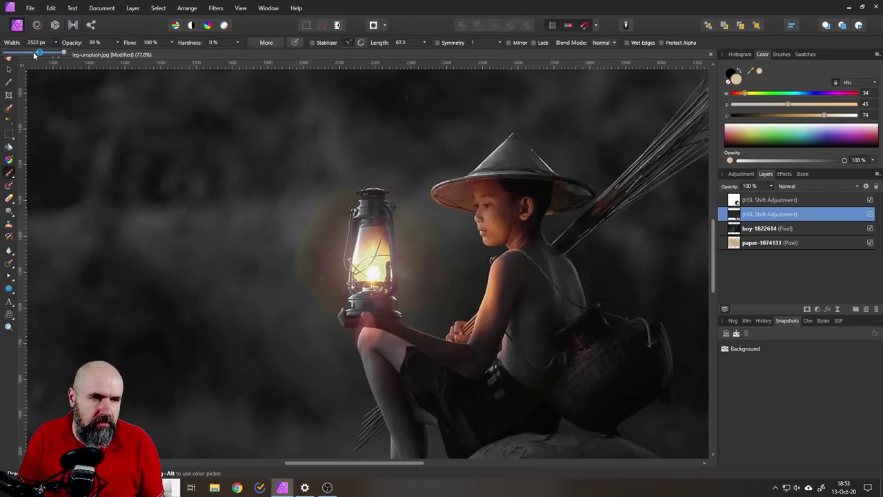
drag(34, 55, 35, 54)
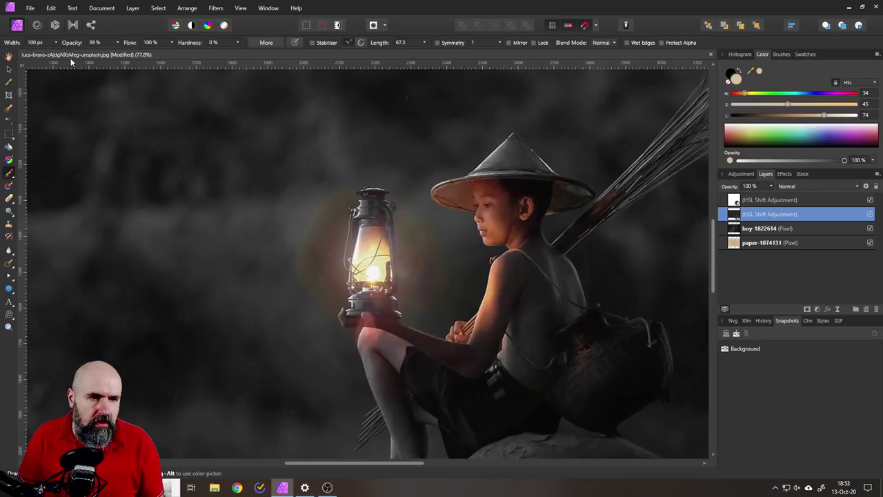
click(237, 43)
drag(239, 53, 278, 53)
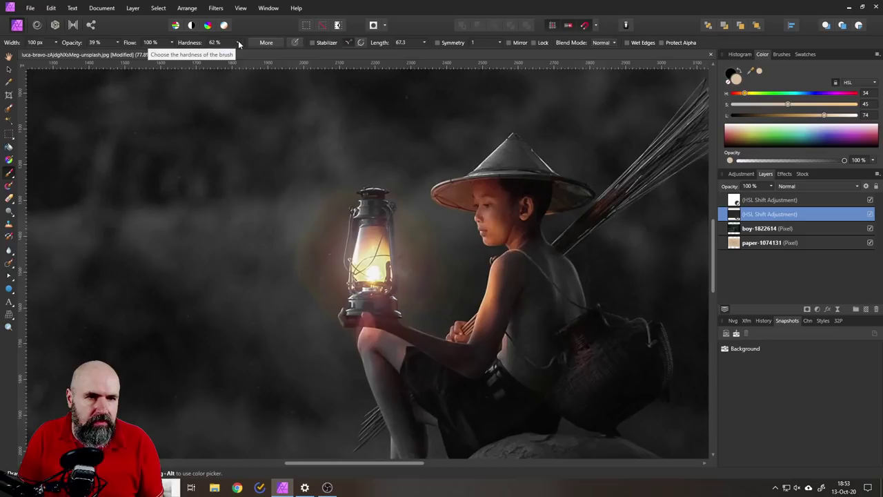
click(117, 43)
drag(119, 53, 146, 55)
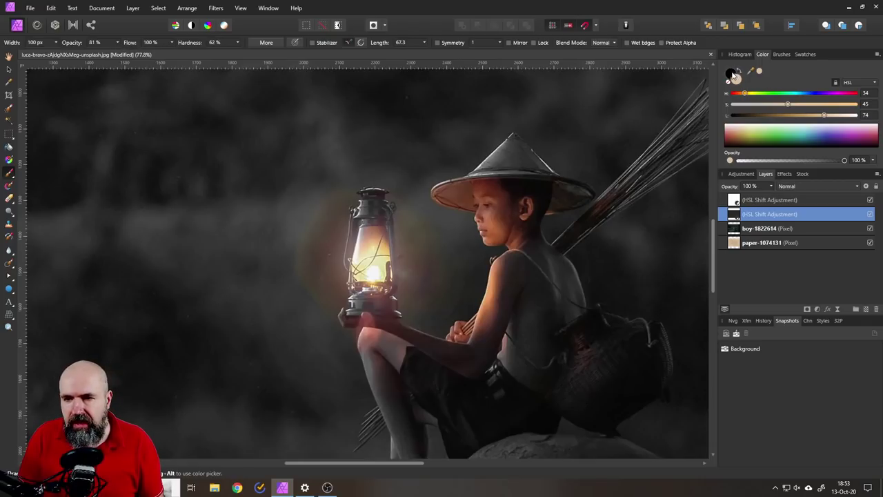
Set the brush colour to white (FFFFFF) and paint on the inverted adjustment over the coloured glow around the lantern
double_click(735, 77)
drag(416, 224, 483, 143)
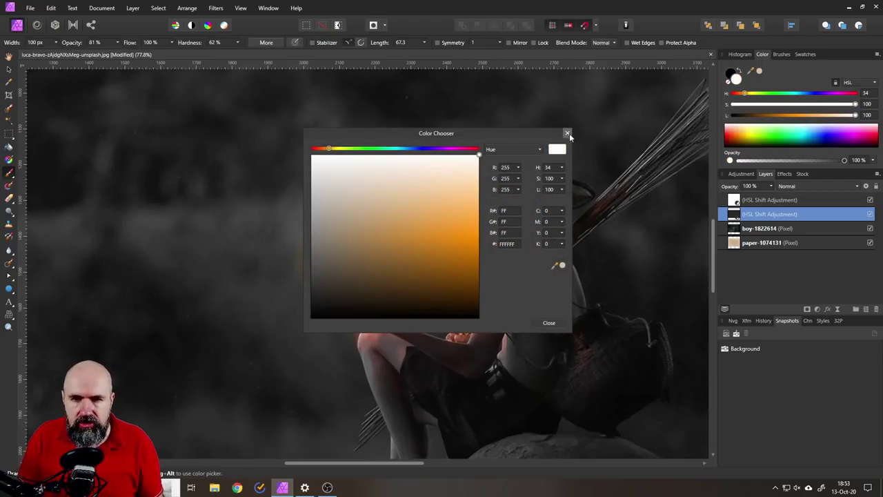
click(567, 133)
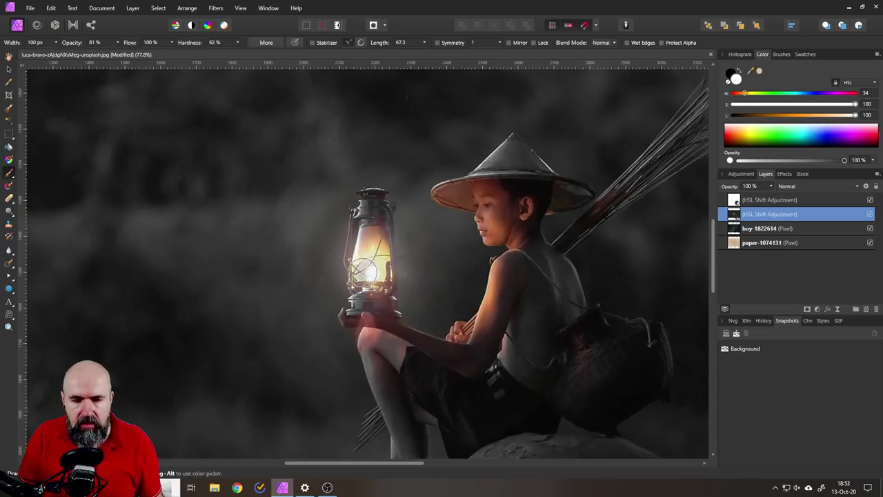
click(9, 69)
Draw a white-filled circle with the Ellipse tool, covering the lantern and its surrounding glow
scroll(303, 248, down, 3)
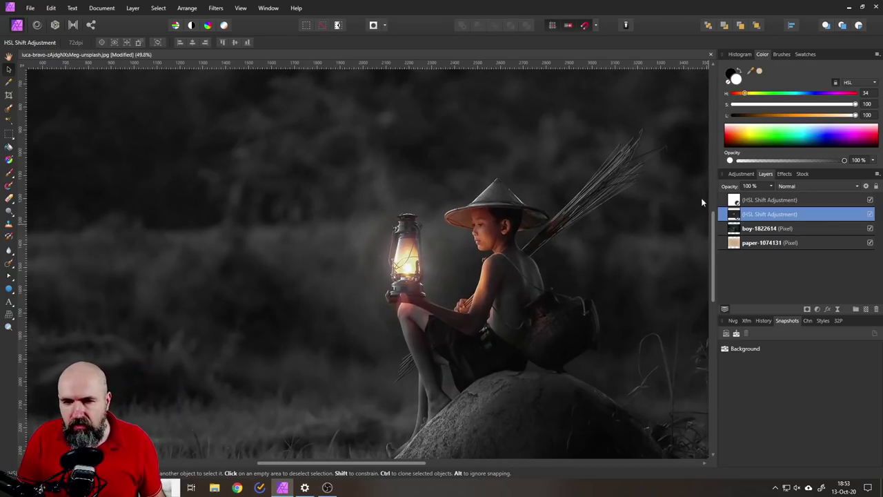
click(8, 290)
mouse_move(321, 176)
mouse_down()
mouse_move(357, 223)
mouse_move(495, 323)
mouse_move(459, 311)
mouse_up()
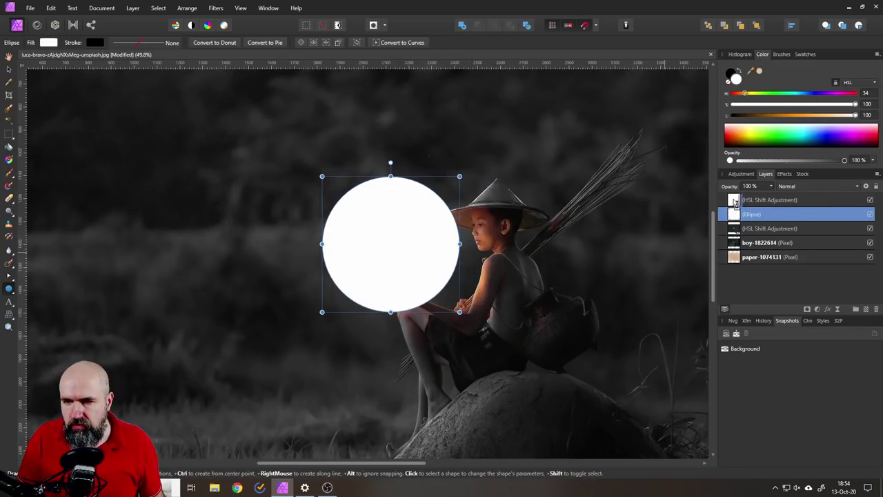
Move the ellipse above both HSL adjustments and give it a Gaussian Blur layer effect with a radius of 300 px
key(ctrl+bracketright)
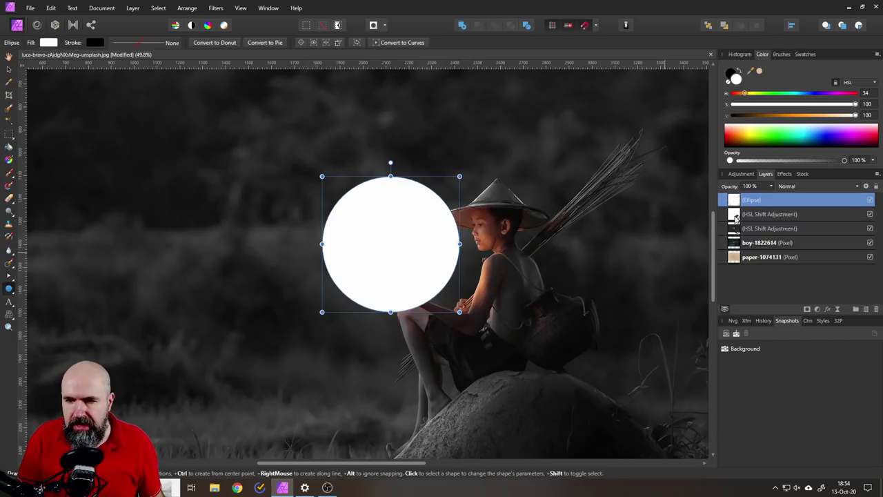
click(785, 173)
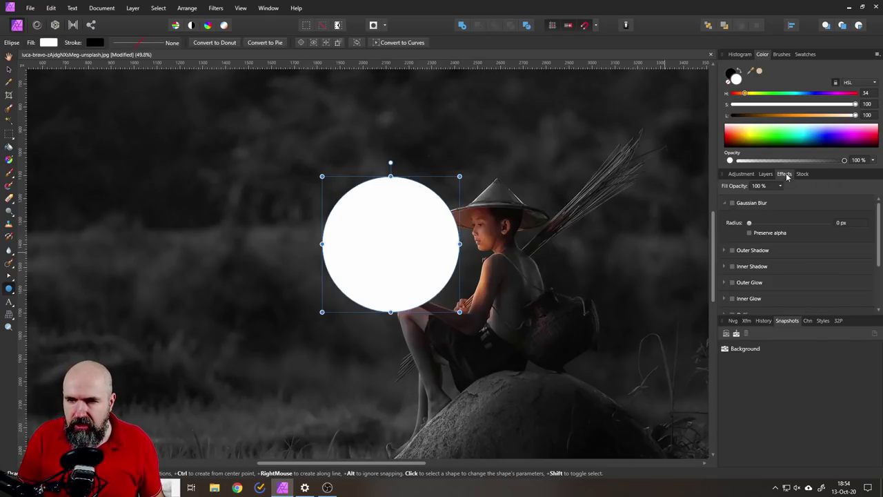
click(842, 222)
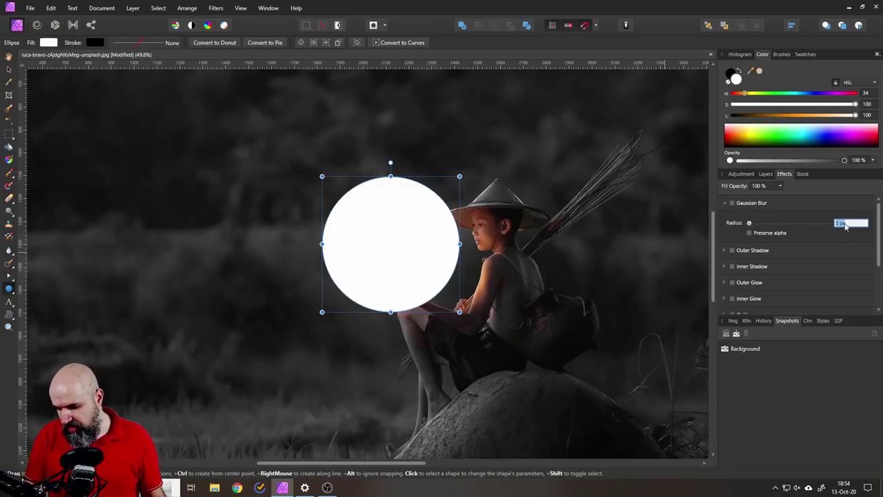
text(300)
key(Return)
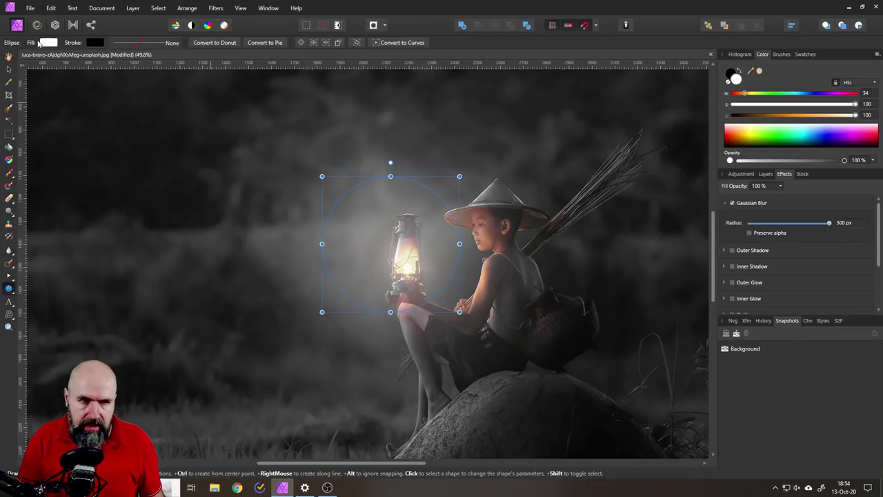
Centre the blurred ellipse on the lantern and fill it with orange at H 34, S 78, L 49
key(v)
drag(368, 251, 380, 257)
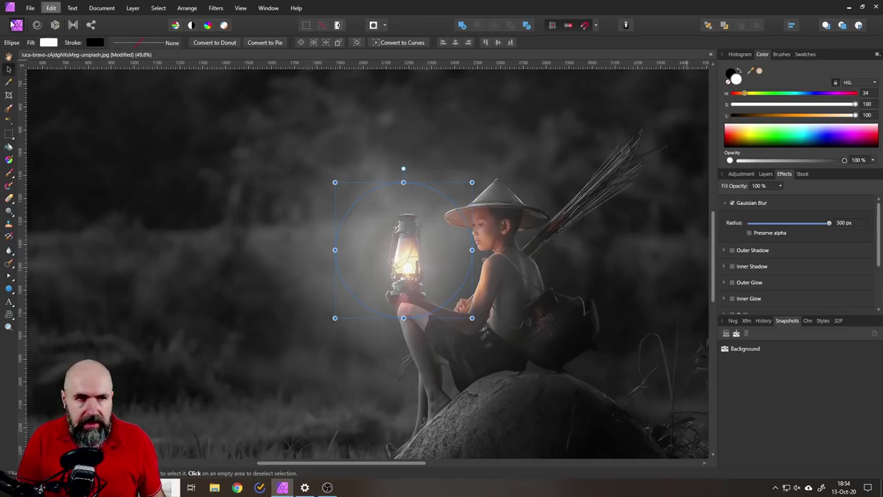
click(48, 45)
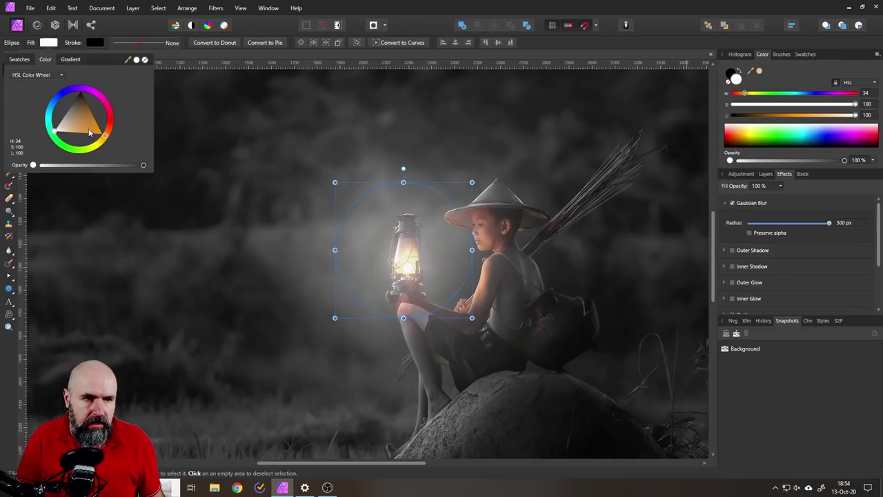
drag(88, 128, 96, 131)
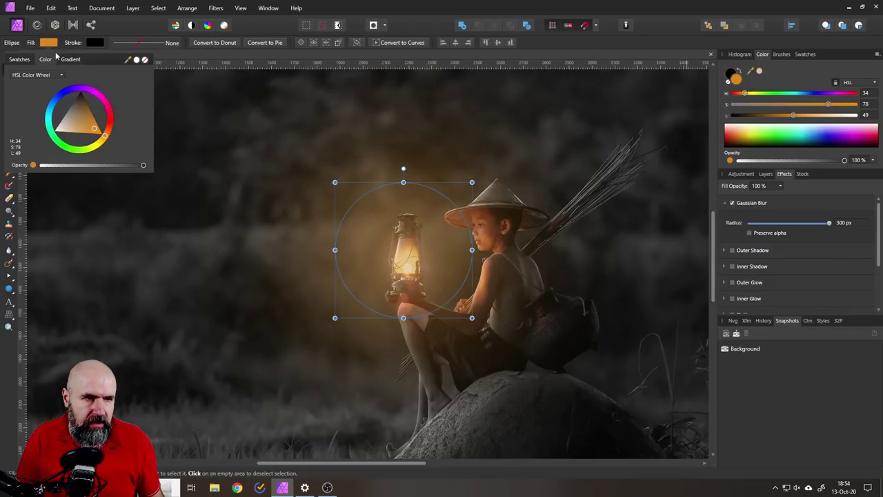
Set the ellipse layer's blend mode to Overlay
click(766, 174)
click(790, 186)
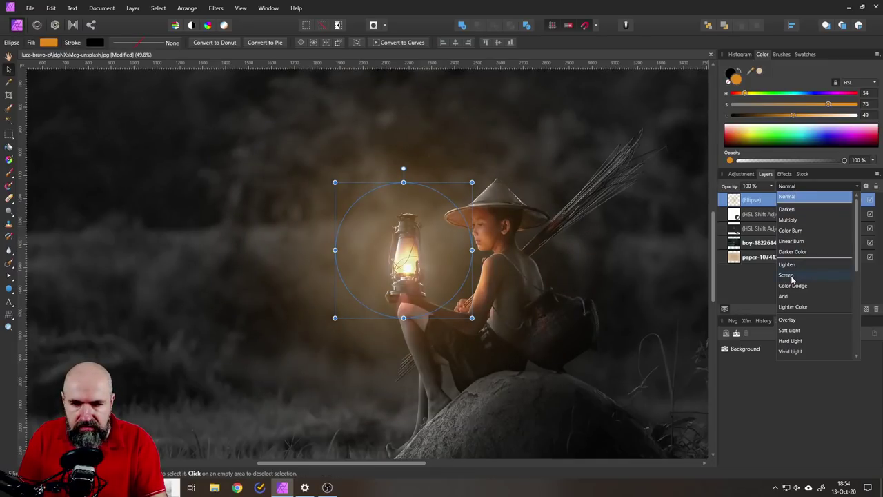
click(789, 321)
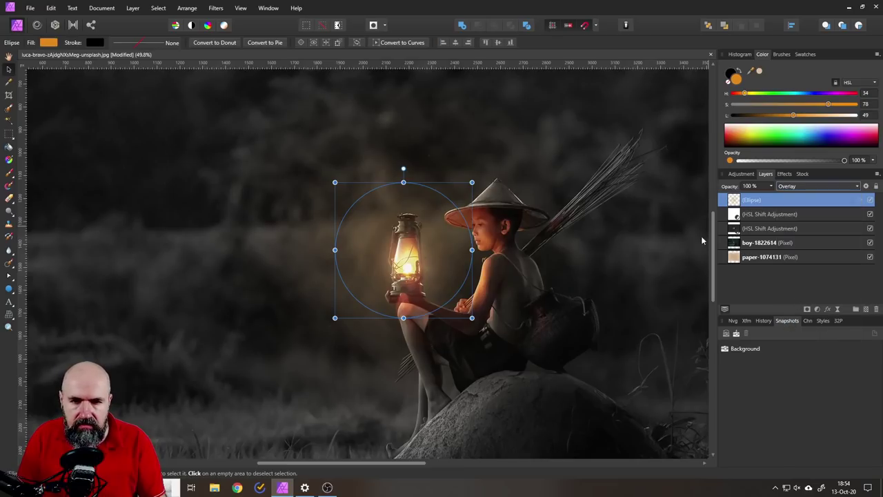
Examine the orange glow around the lantern, both in close-up and in the whole photo
scroll(504, 238, down, 2)
click(500, 229)
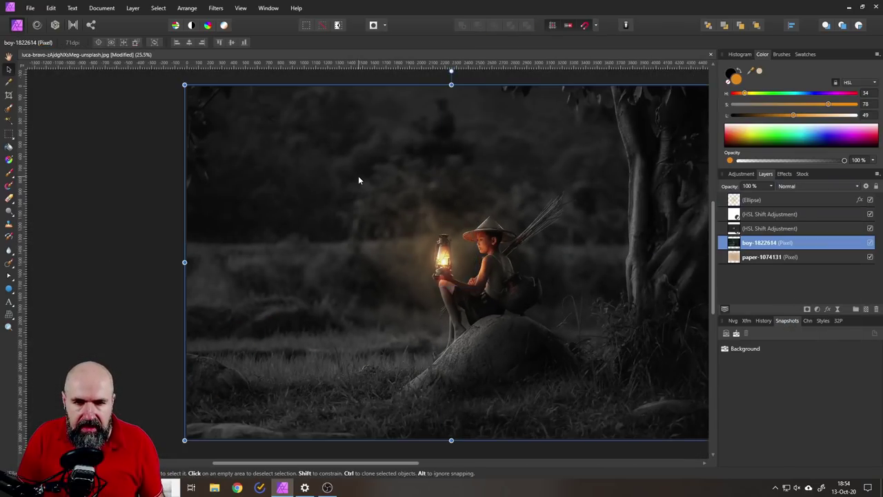
scroll(457, 264, up, 3)
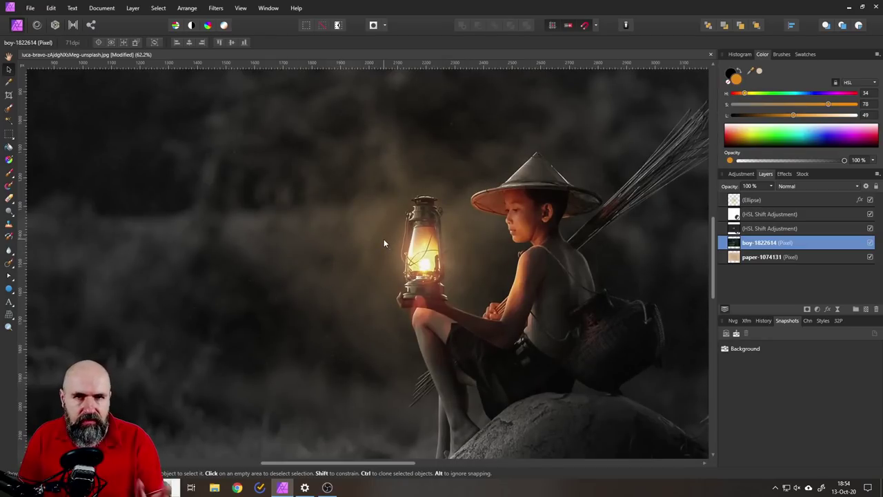
scroll(343, 250, down, 3)
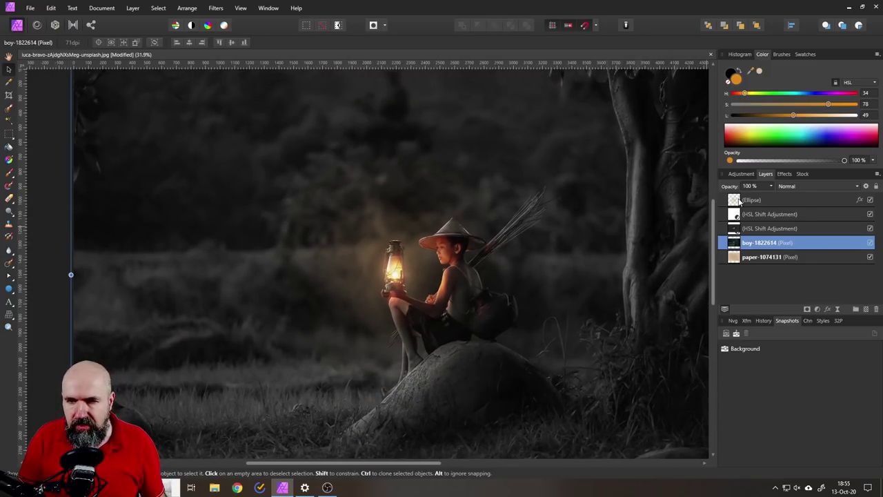
click(869, 204)
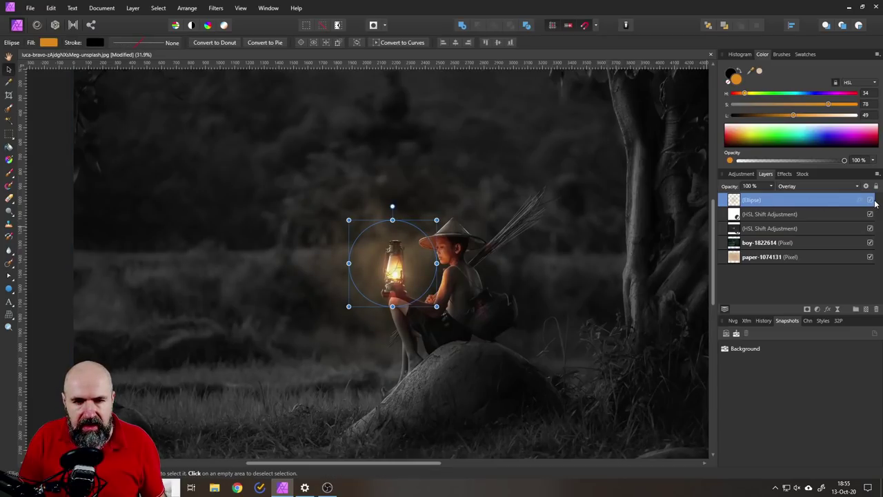
scroll(370, 284, down, 2)
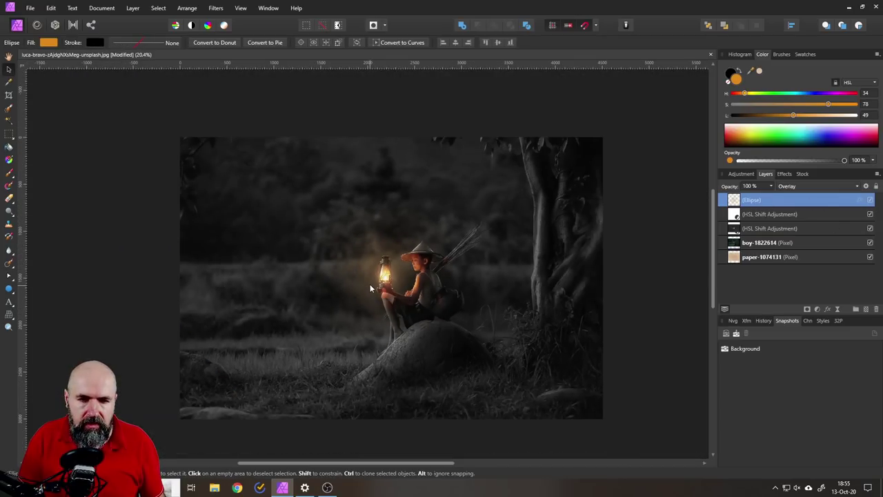
click(135, 269)
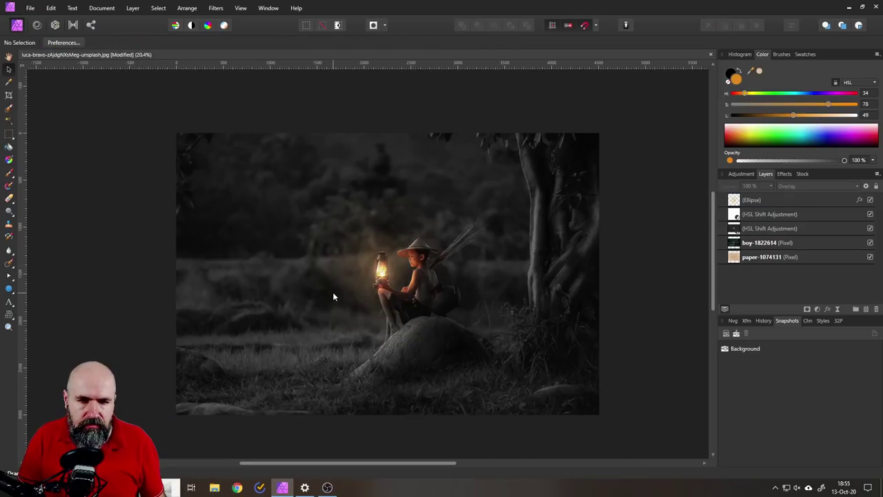
scroll(333, 293, up, 1)
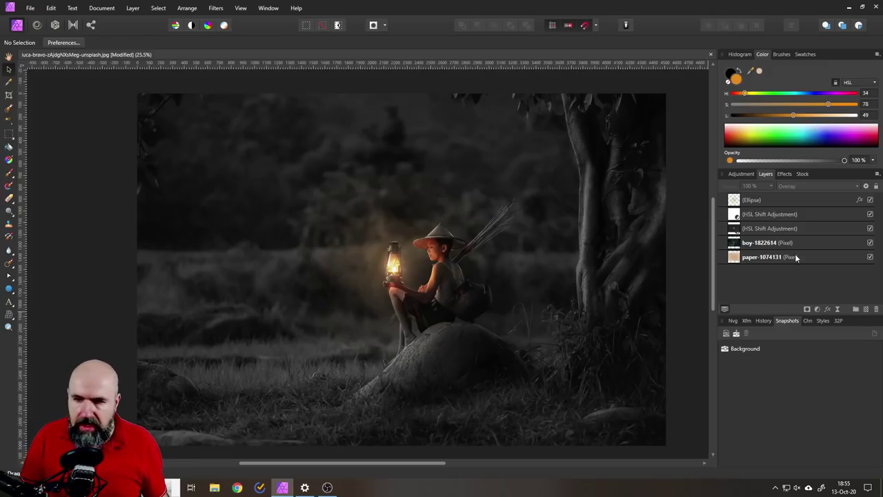
Delete the ellipse layer together with both HSL Shift adjustments
click(737, 200)
shift+click(735, 228)
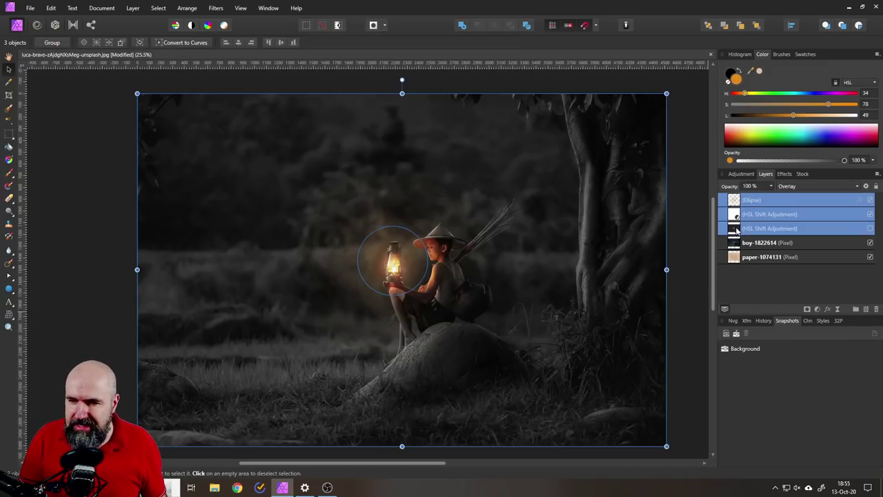
click(876, 310)
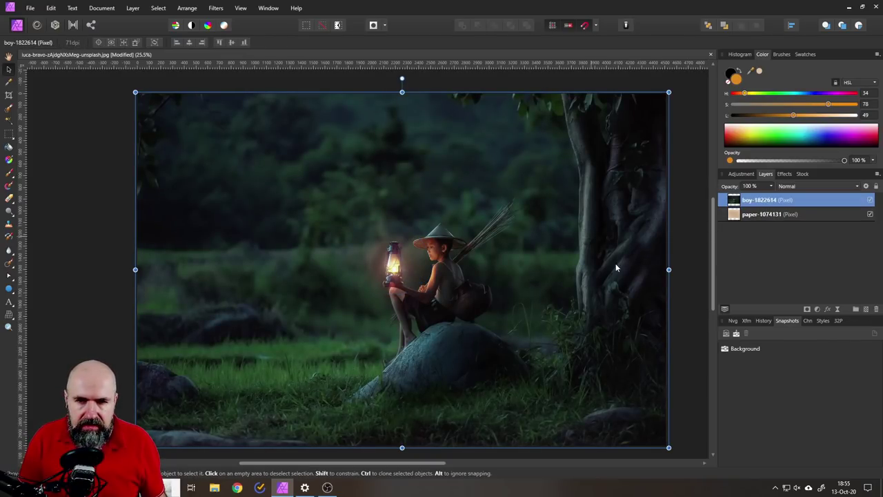
Add a Black and White adjustment above the boy photo and adjust its colour channel sliders to brighten the greenery
click(818, 310)
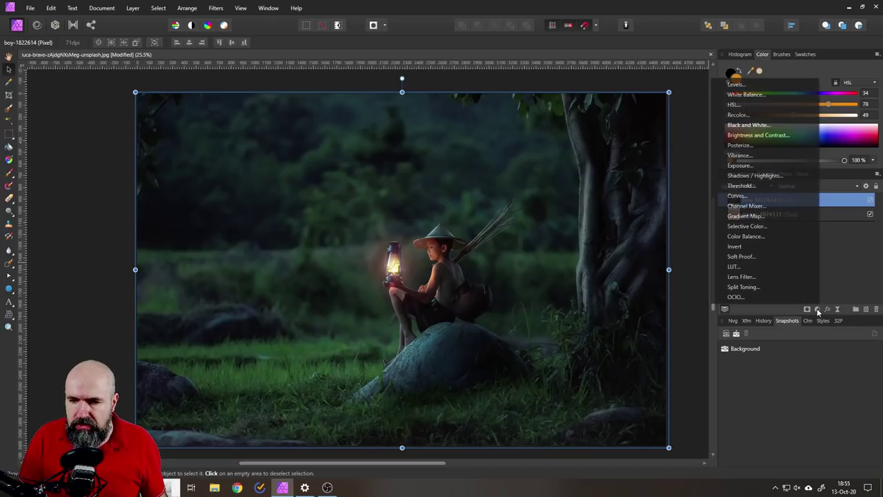
click(749, 125)
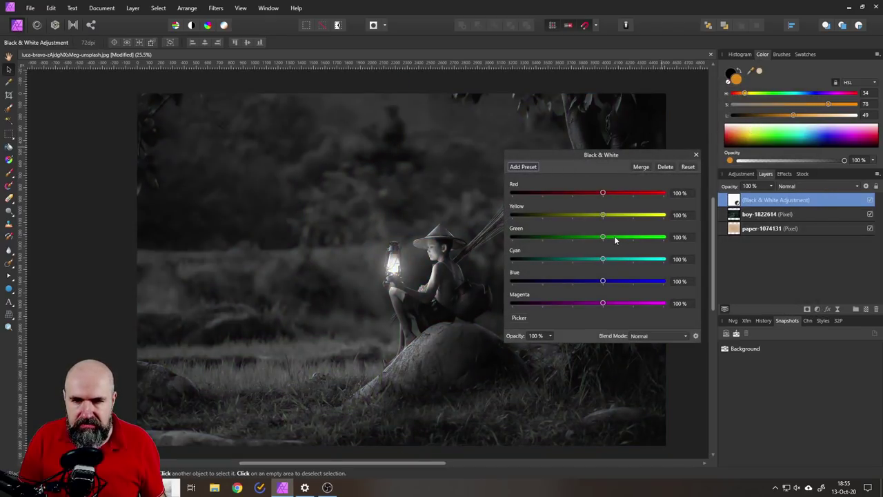
drag(603, 215, 660, 236)
drag(602, 259, 642, 281)
click(697, 156)
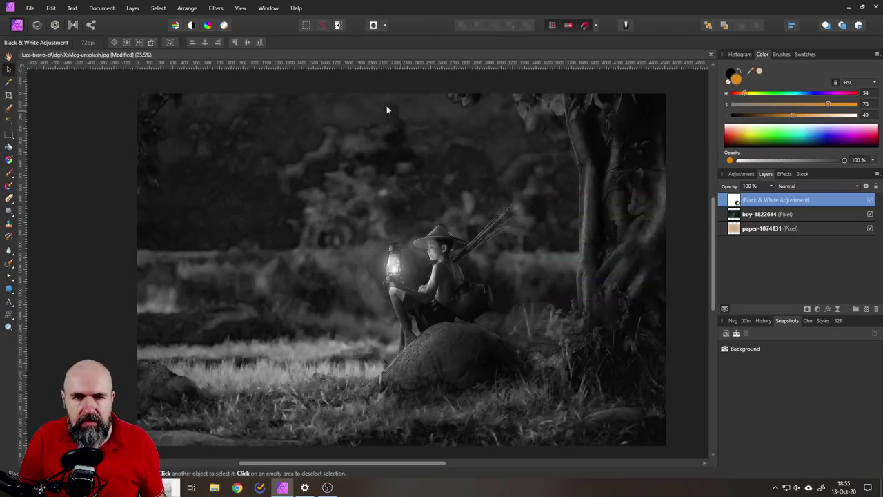
Inspect the black-and-white conversion for artefacts in the blurred background and around the lantern
scroll(366, 120, up, 4)
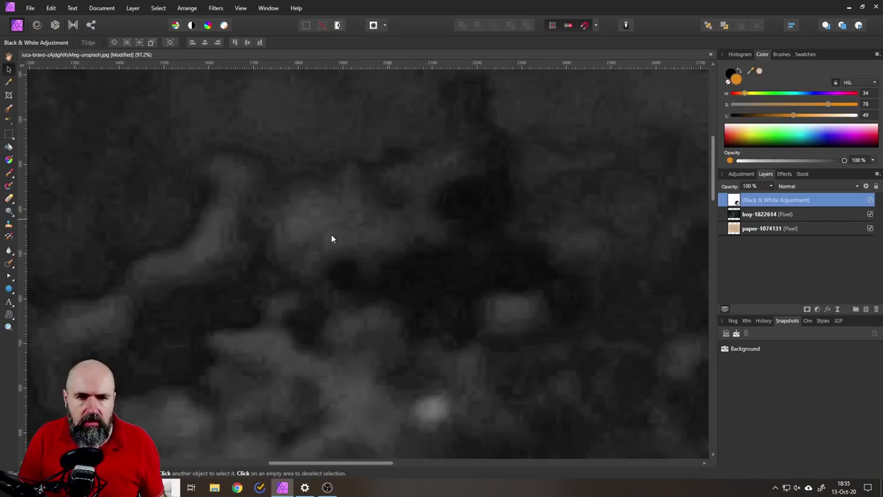
scroll(331, 238, down, 4)
scroll(478, 259, down, 2)
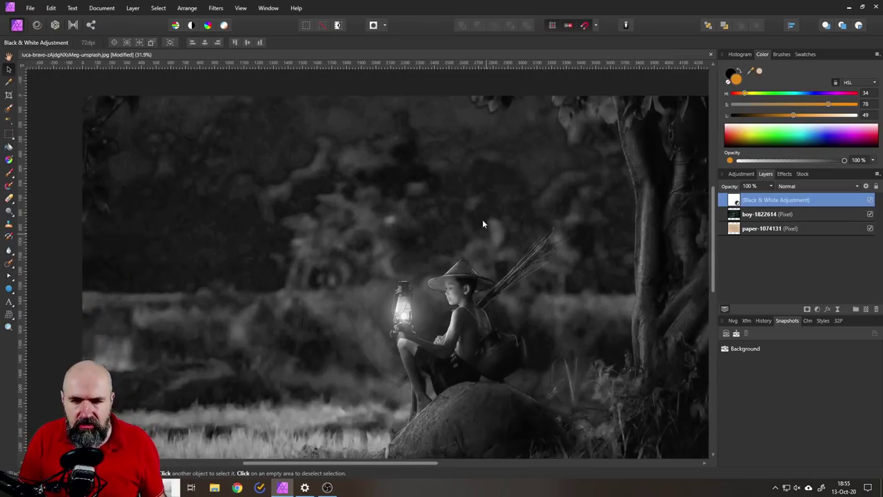
scroll(393, 275, up, 4)
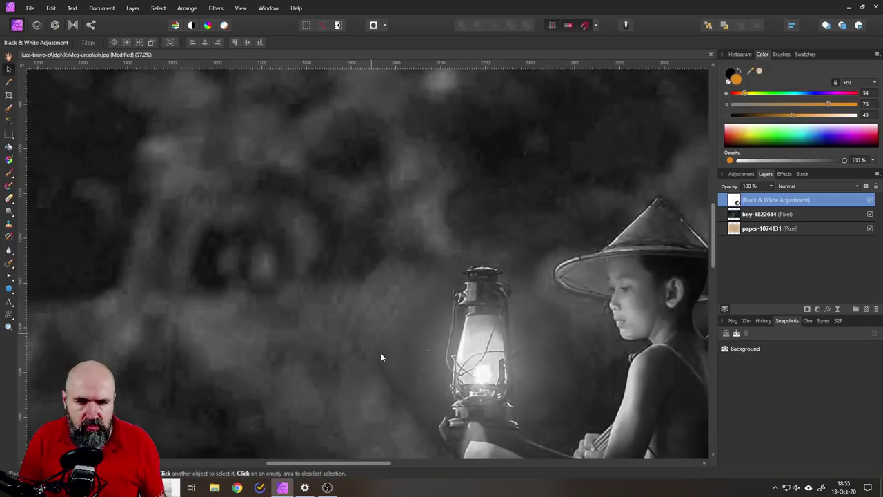
scroll(440, 262, down, 4)
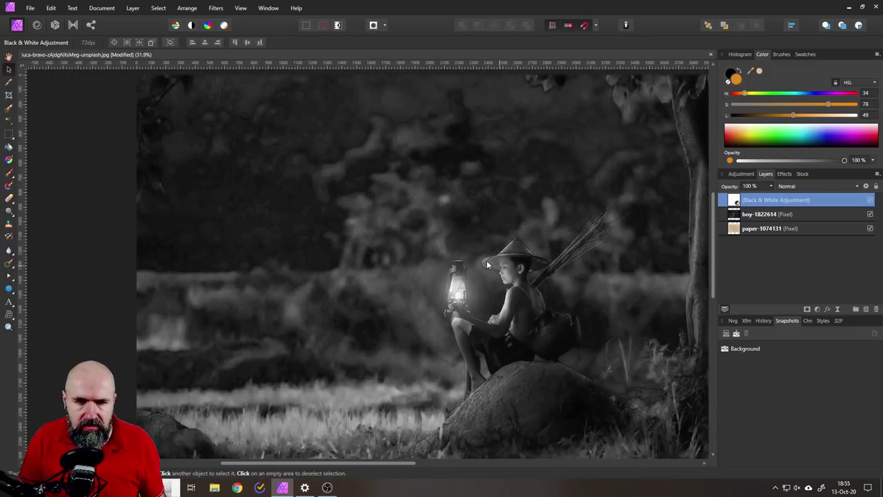
scroll(487, 264, down, 1)
scroll(463, 257, down, 1)
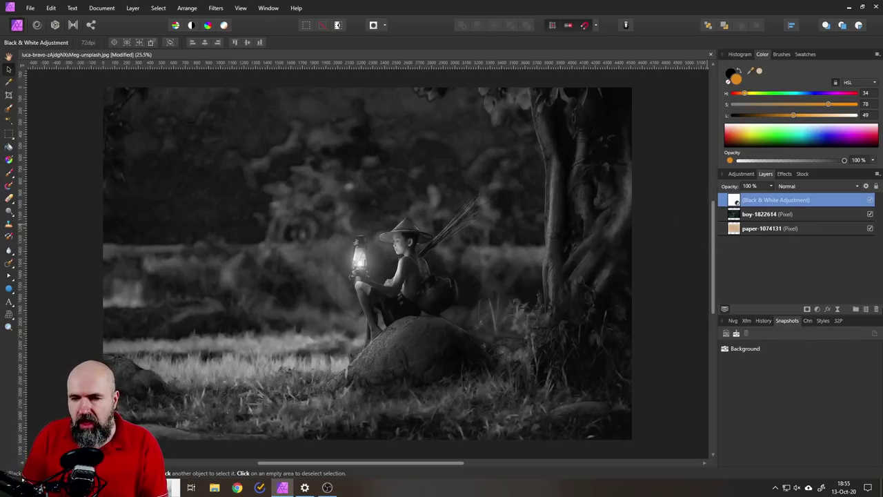
Delete the Black & White adjustment layer
click(876, 309)
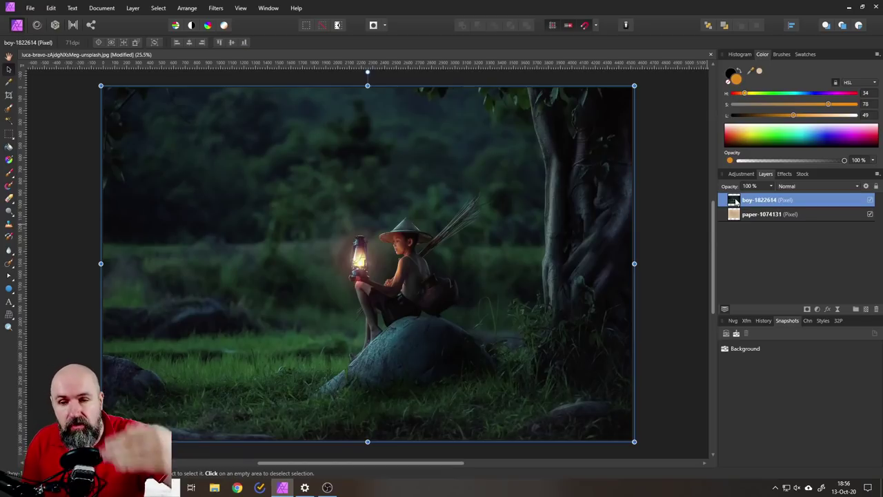
Apply Frequency Separation to the boy photo layer with a radius of 5 px
click(213, 9)
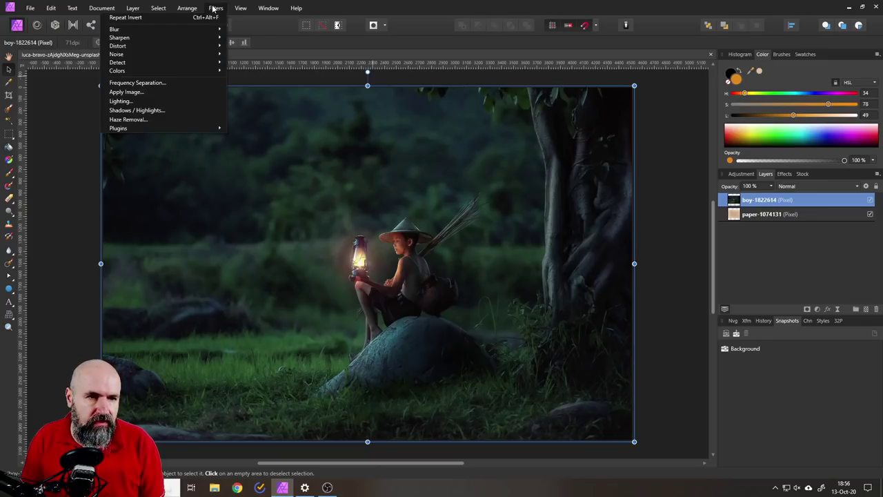
click(168, 83)
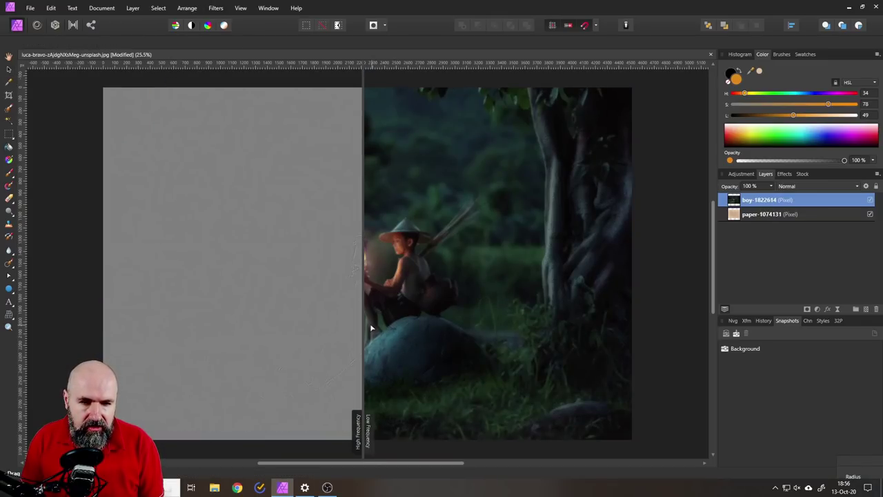
drag(363, 331, 410, 330)
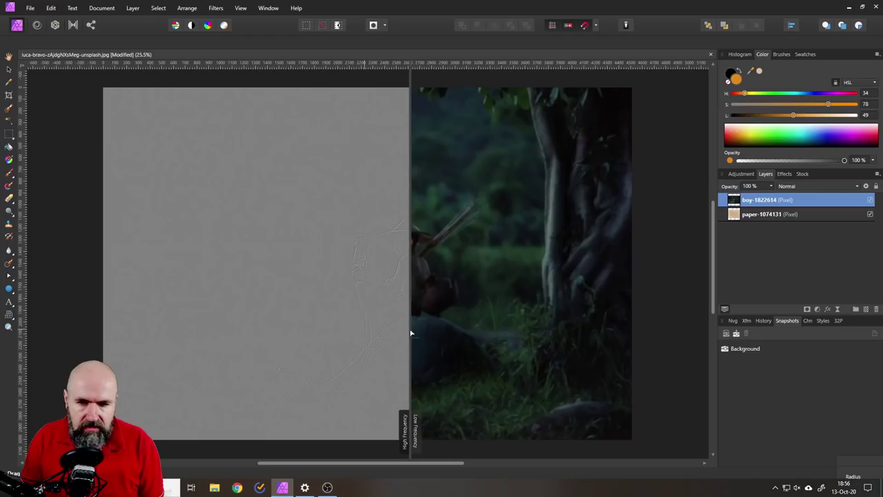
drag(881, 454, 540, 273)
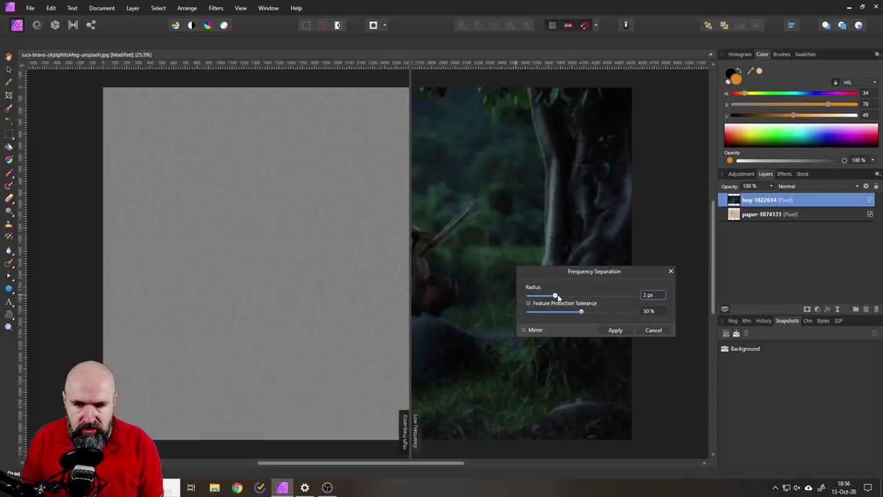
drag(555, 297, 562, 298)
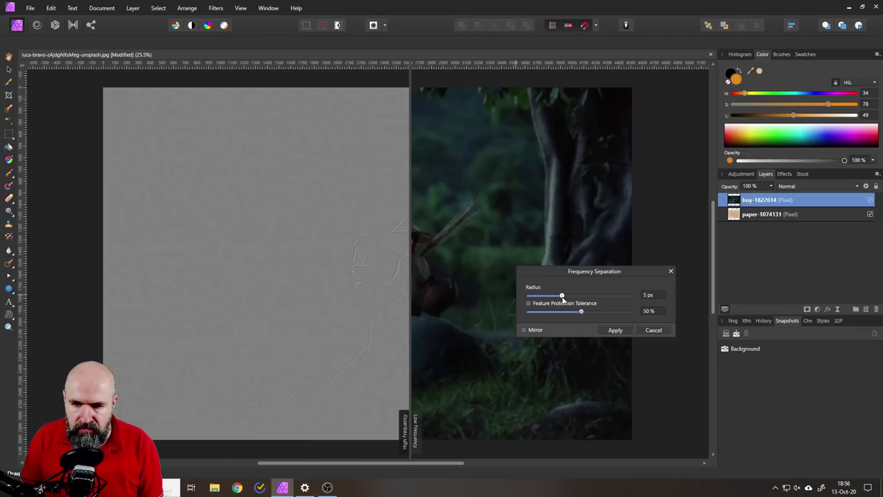
click(614, 331)
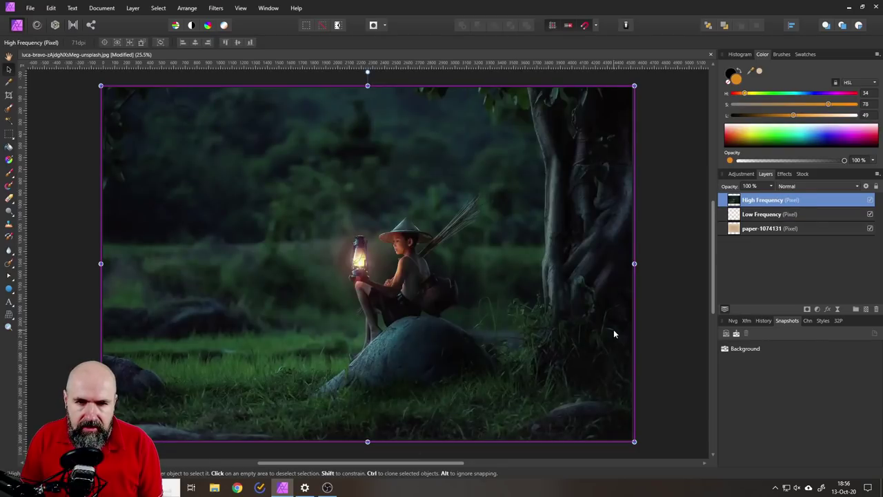
View the High Frequency layer on its own, followed by the Low Frequency layer on its own, with the paper layer hidden
click(870, 214)
click(870, 228)
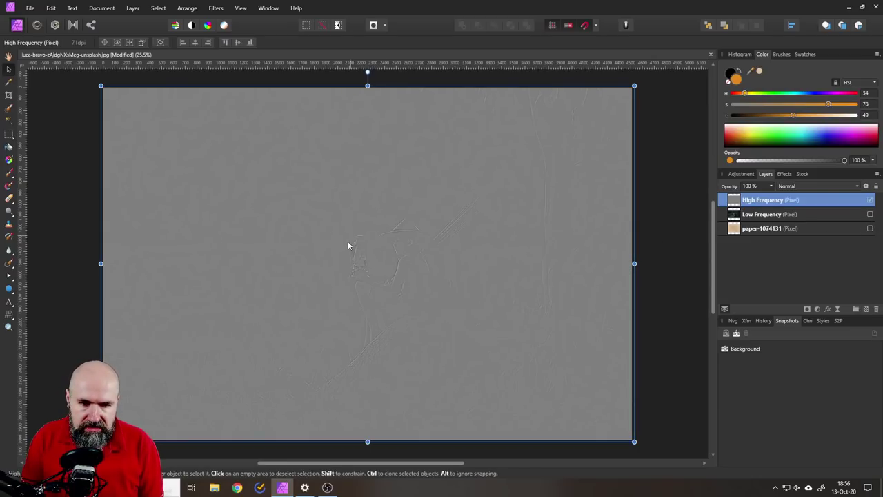
click(869, 200)
click(870, 215)
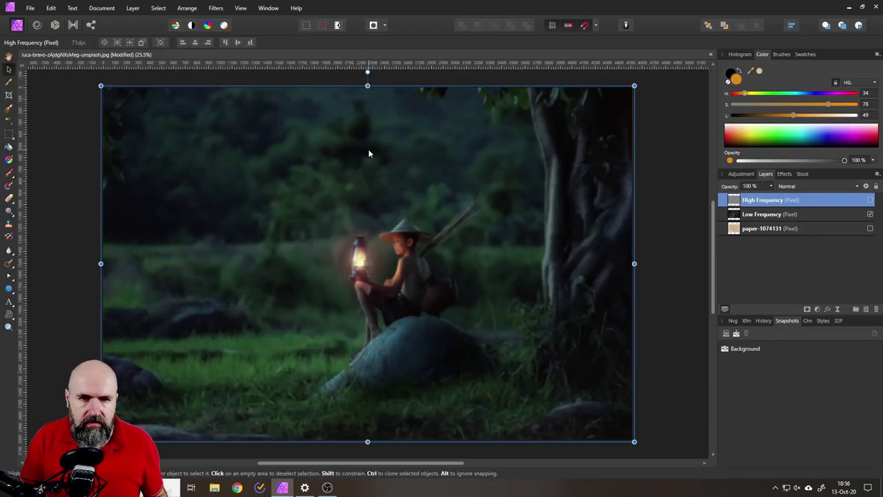
Show the High Frequency layer again and add a Black & White adjustment between it and the Low Frequency layer
scroll(370, 154, up, 4)
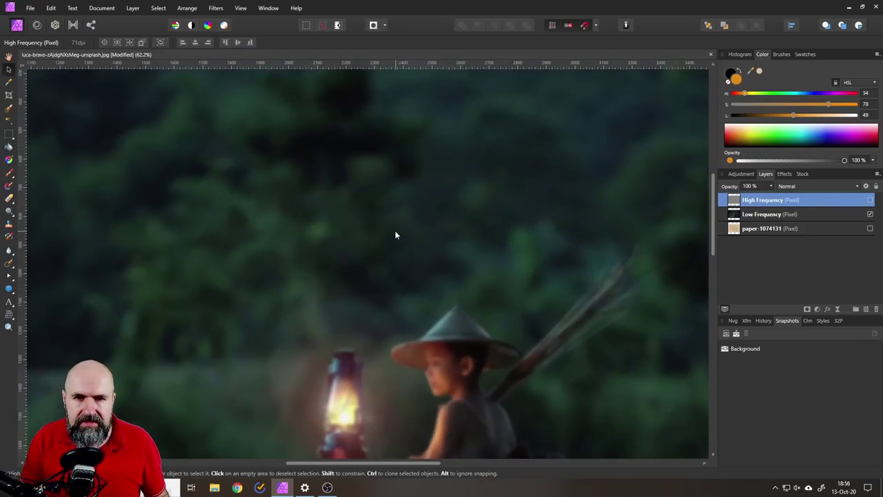
scroll(395, 236, down, 4)
scroll(408, 253, down, 1)
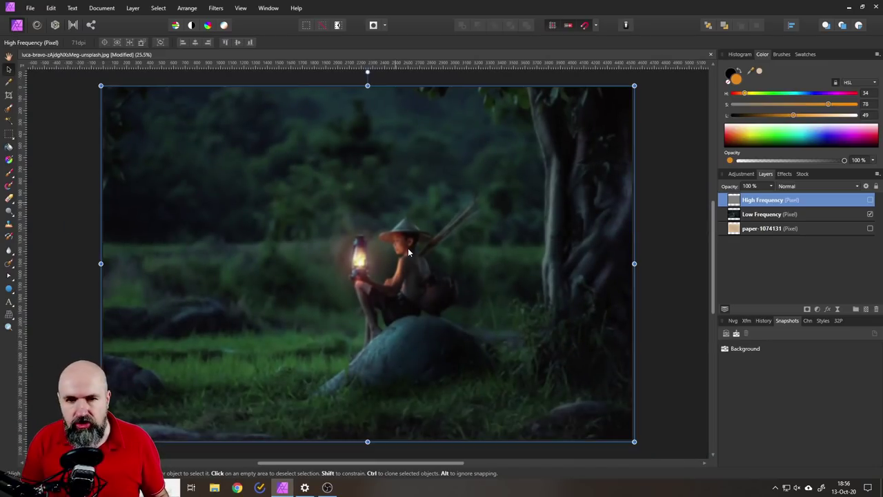
click(733, 216)
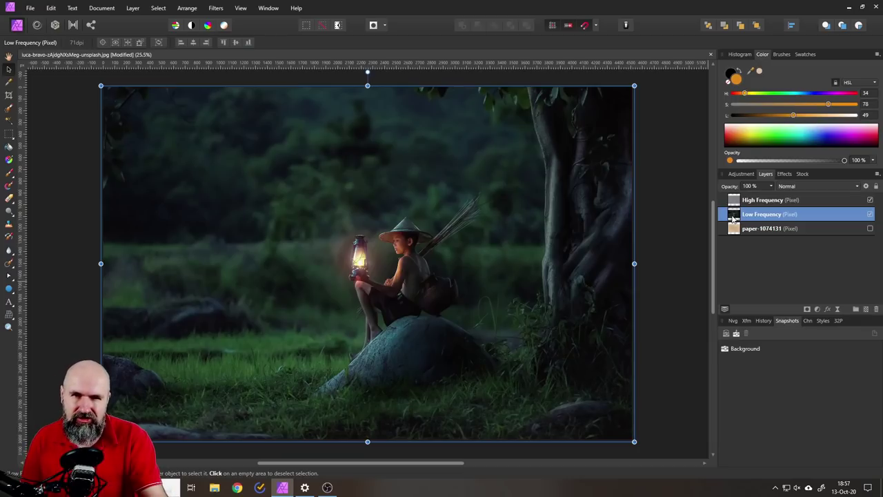
key(ctrl+plus)
click(818, 309)
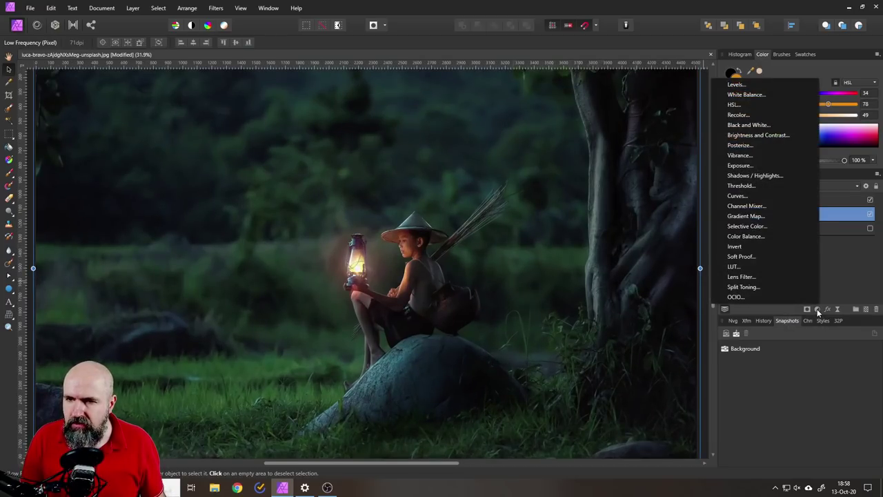
click(748, 125)
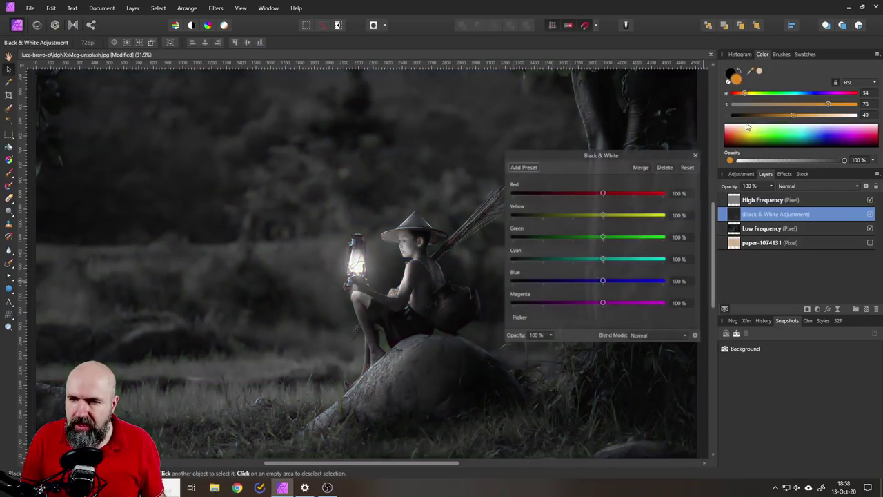
drag(608, 158, 609, 154)
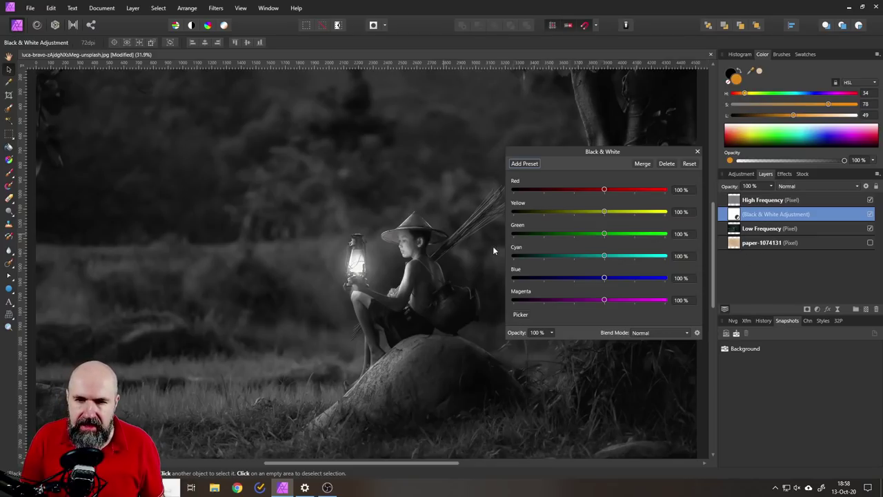
Lower the Black & White channels to Red 52%, Yellow 60%, Green 11%, Cyan 16%, Blue 51% and Magenta 34%
drag(604, 235, 579, 254)
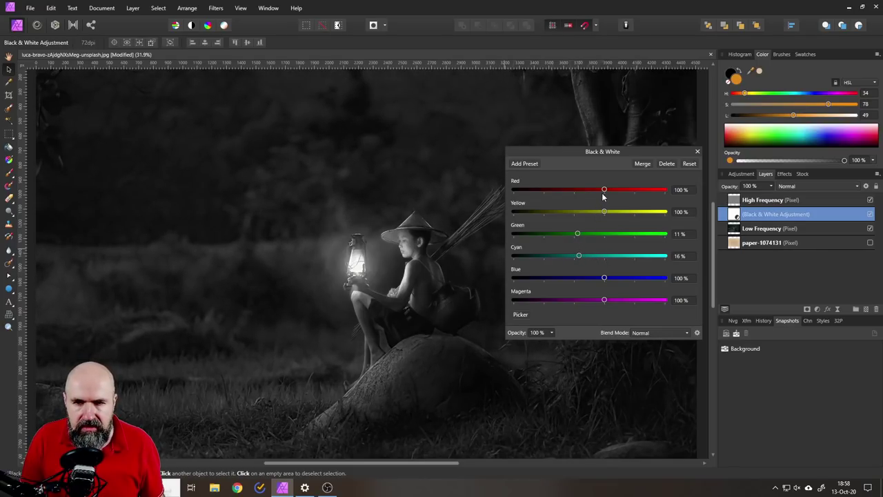
drag(604, 212, 605, 191)
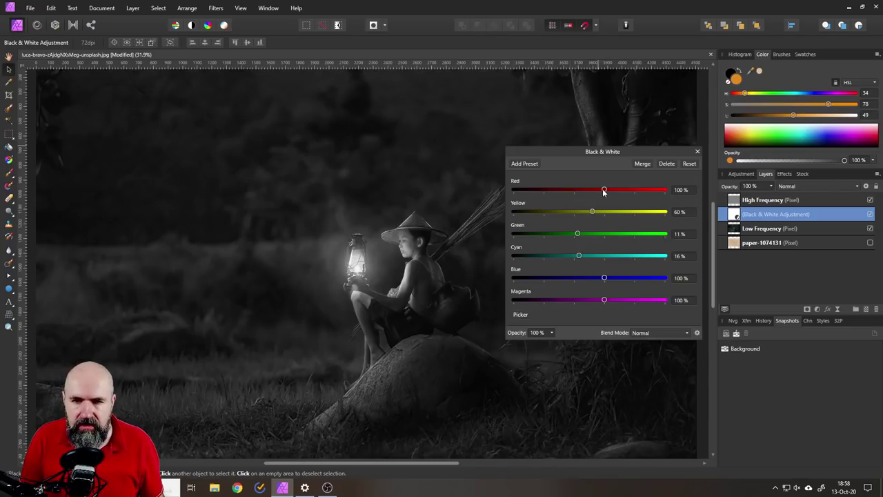
mouse_move(604, 189)
mouse_down()
mouse_move(547, 190)
mouse_move(612, 190)
mouse_move(589, 190)
mouse_up()
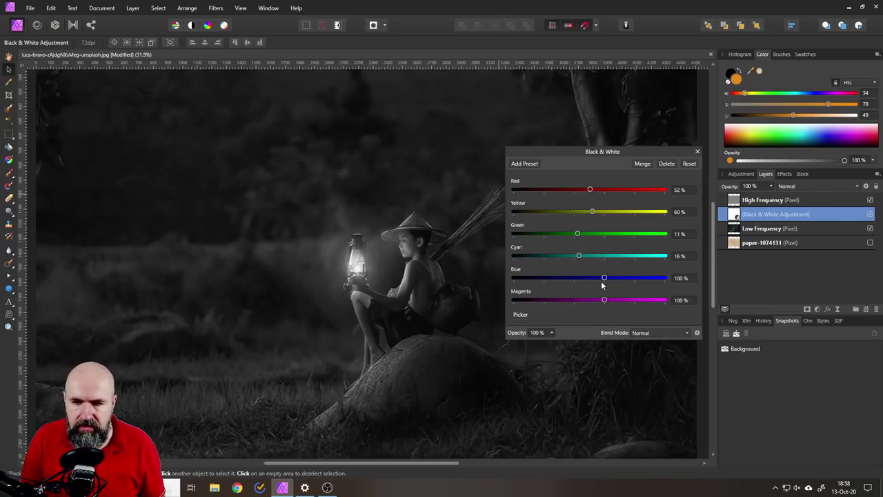
drag(603, 276, 585, 298)
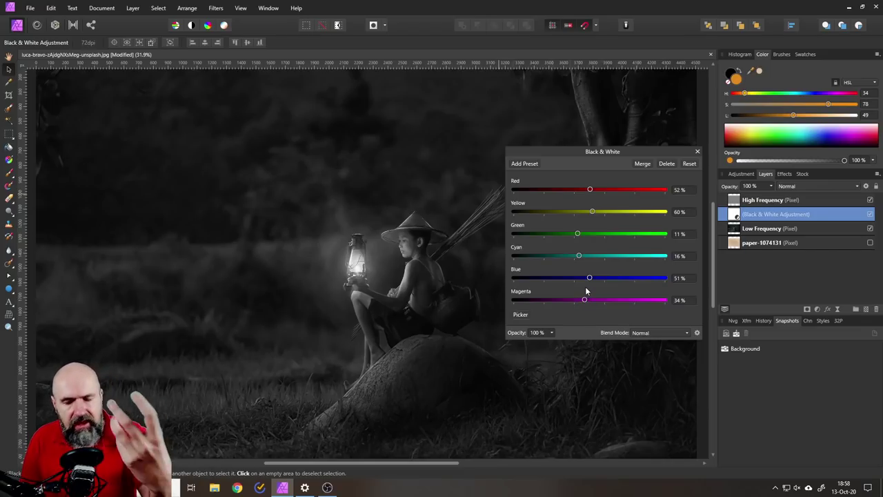
Fine-tune the Black & White mix to Red 57%, Yellow 54%, Green 10% and Cyan 0%, and close its settings
drag(590, 191, 587, 192)
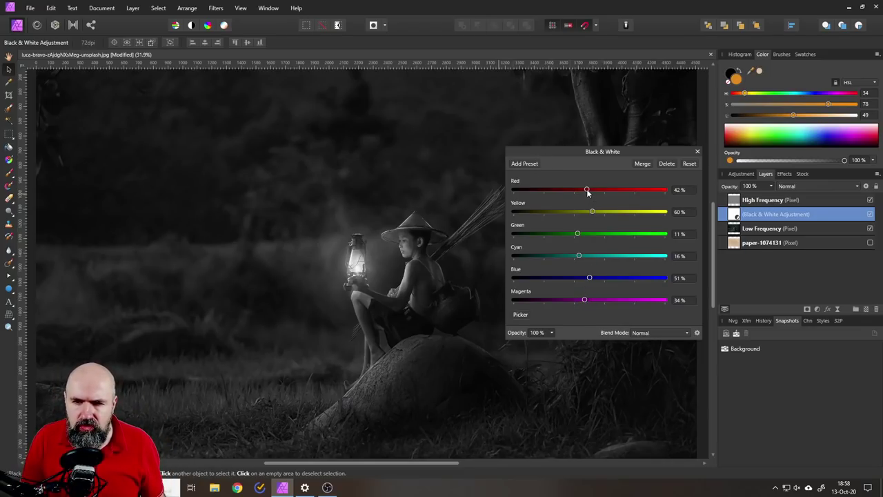
mouse_move(577, 234)
mouse_down()
mouse_move(572, 258)
mouse_move(578, 236)
mouse_up()
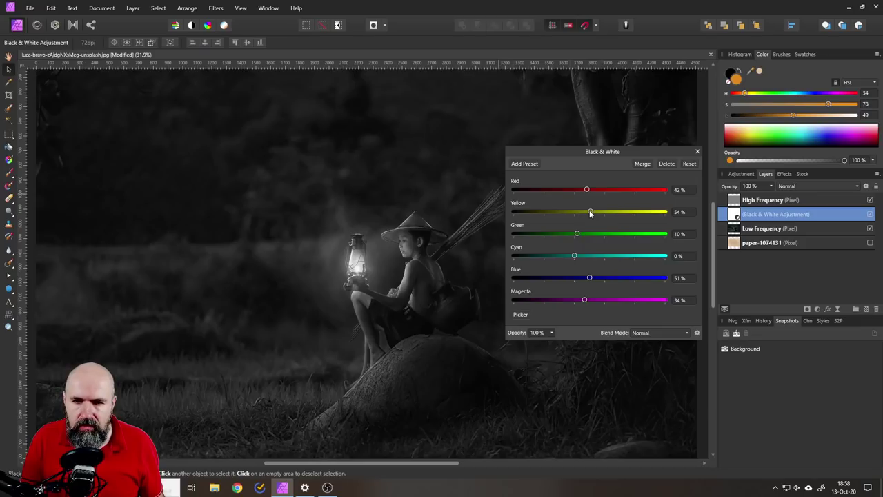
drag(587, 190, 588, 190)
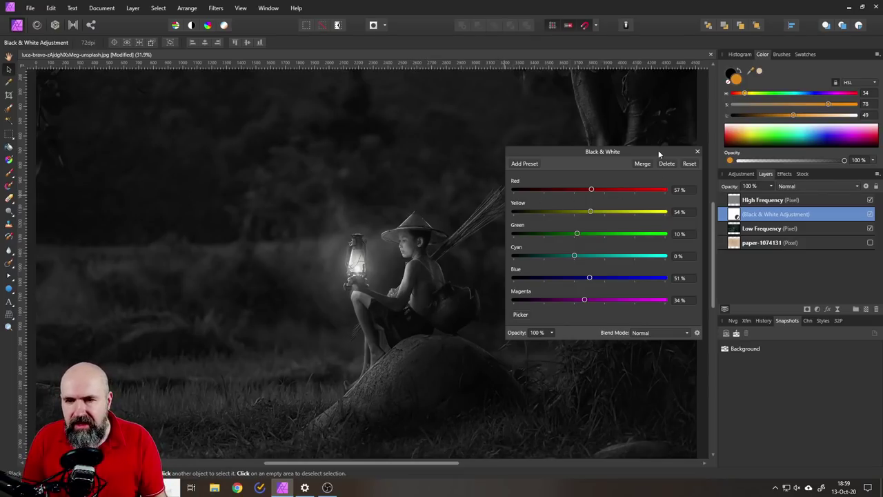
click(697, 152)
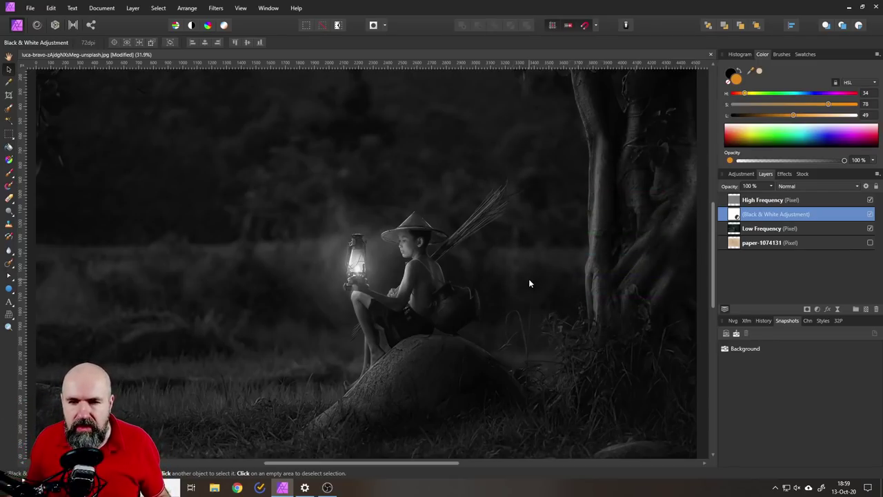
Add a live Gaussian Blur filter, placed above the High Frequency layer, with a radius of 4.4 px
scroll(487, 243, down, 1)
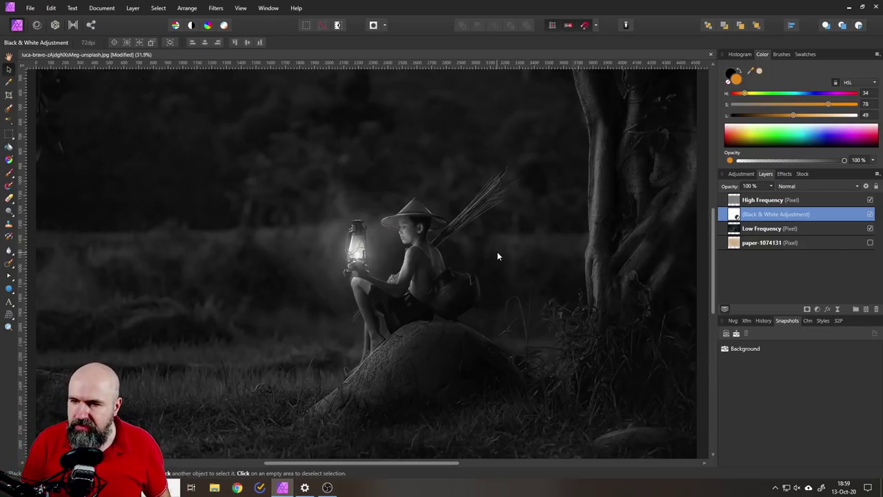
click(837, 309)
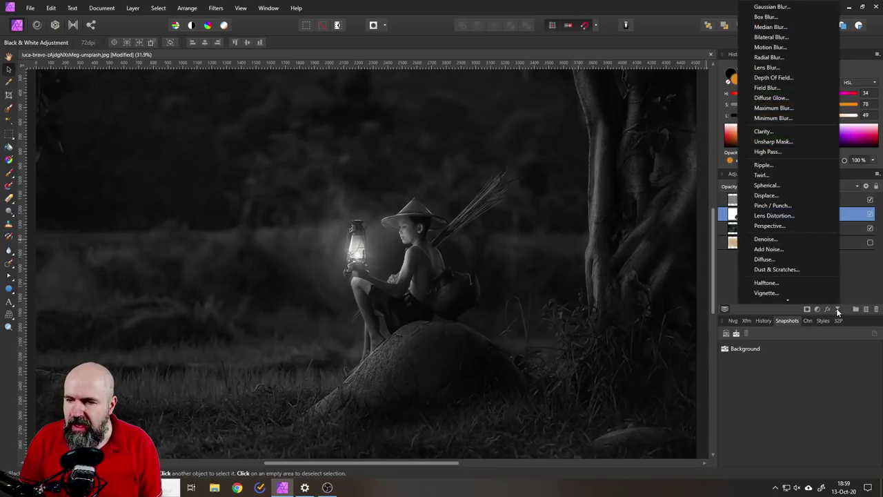
click(784, 8)
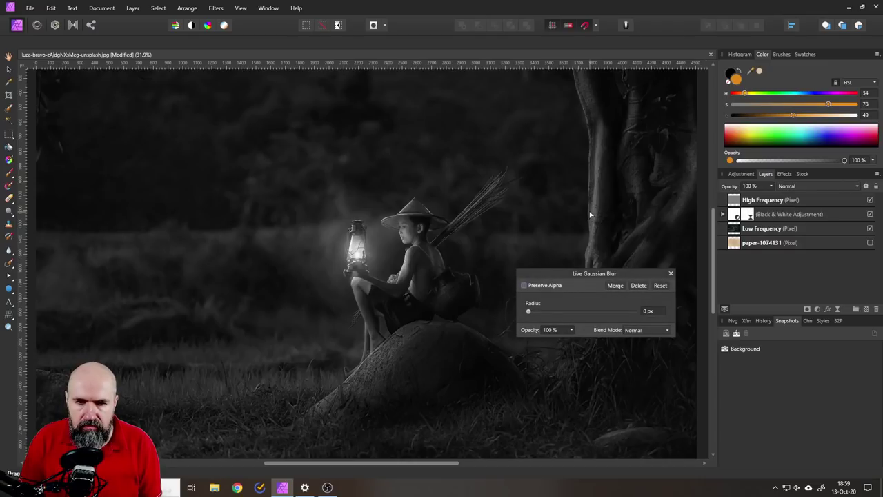
drag(529, 312, 553, 314)
click(722, 214)
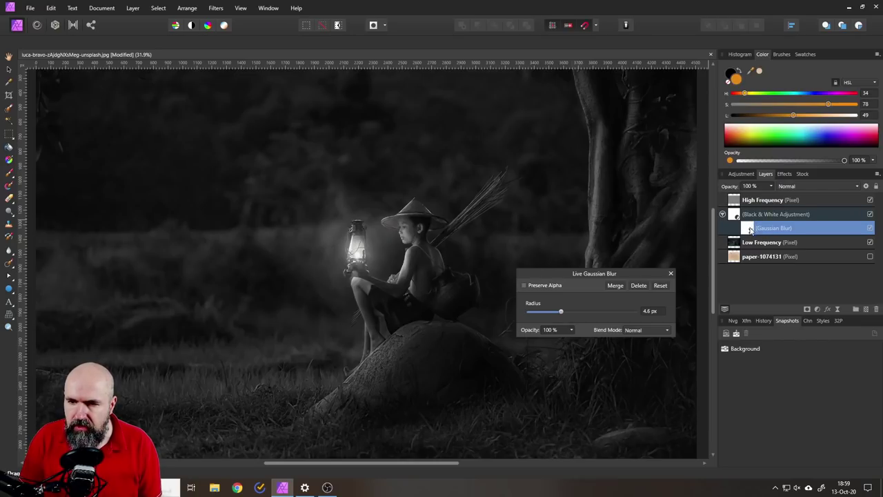
drag(752, 229, 739, 198)
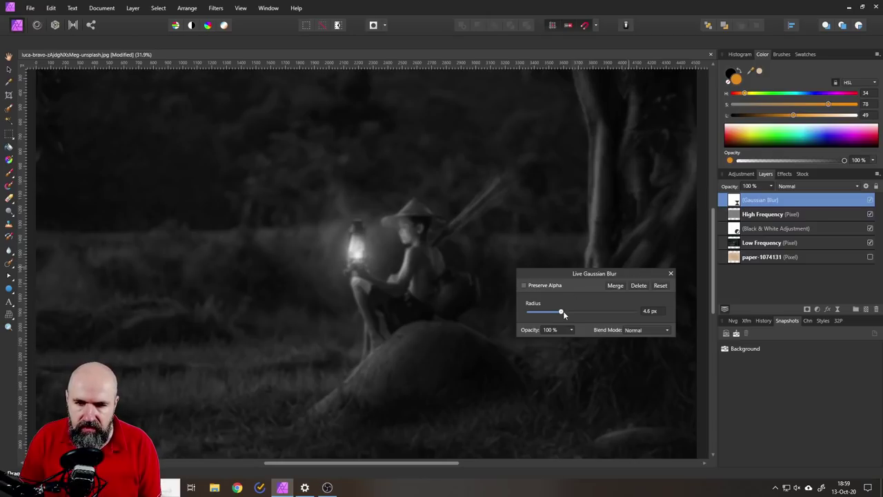
drag(563, 312, 562, 314)
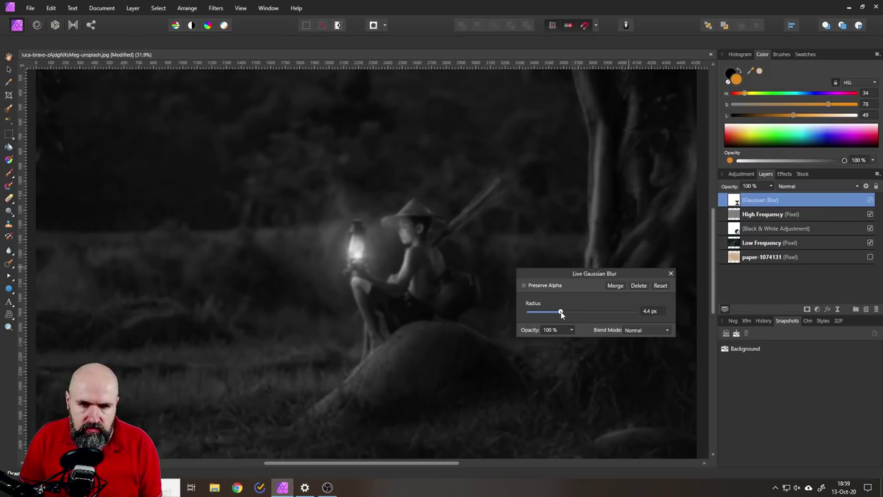
Set the Gaussian Blur filter's blend mode to Screen and close its settings
click(662, 330)
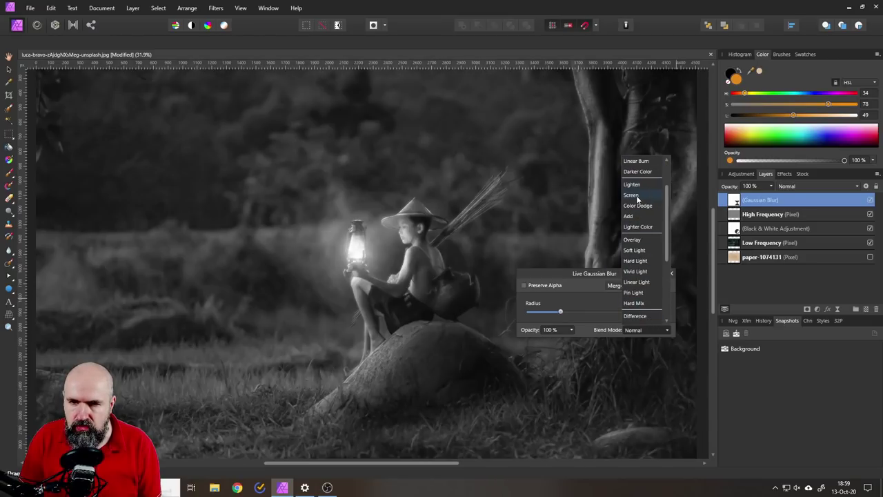
click(637, 198)
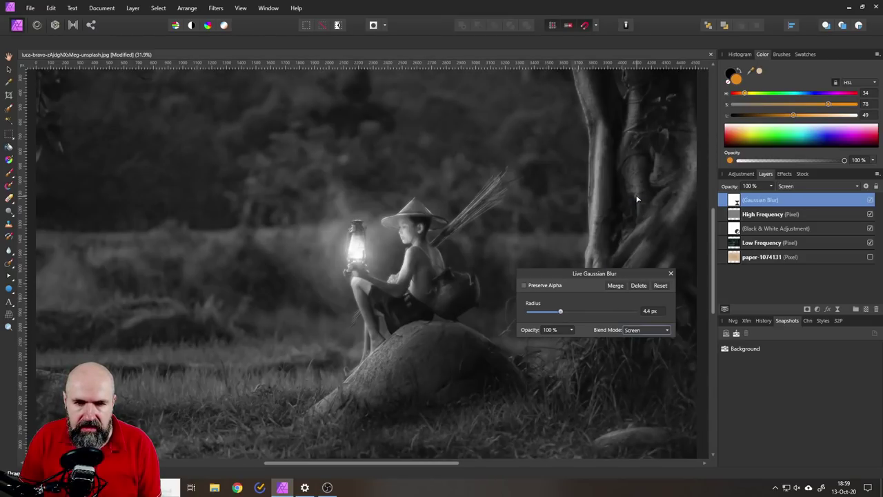
click(670, 273)
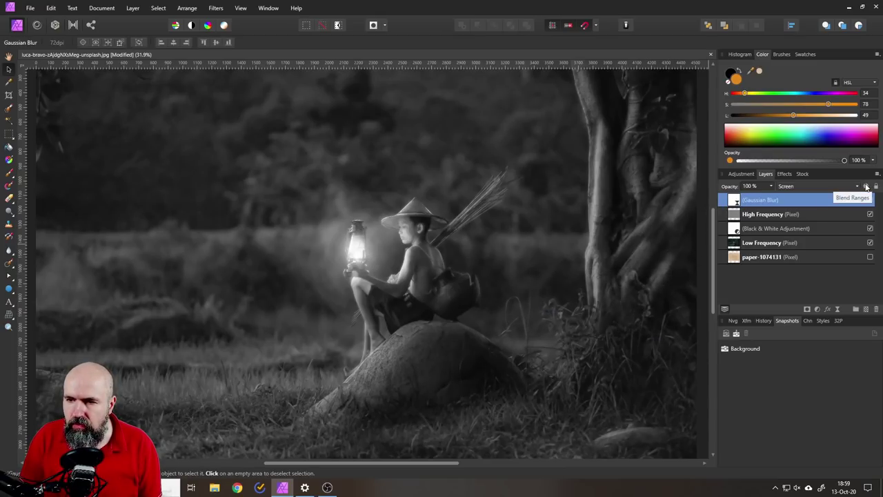
Fade the Gaussian Blur out of the shadows by lowering the dark end of its underlying composition blend range to 0%
click(866, 187)
drag(452, 132, 579, 123)
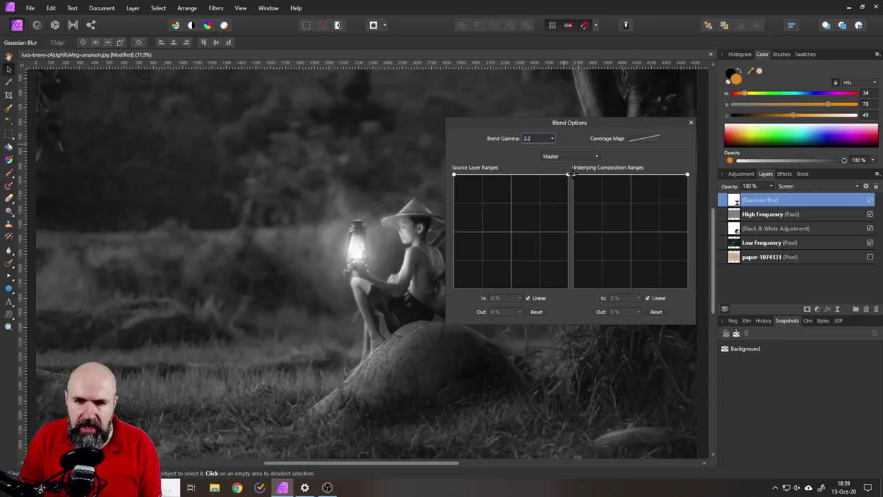
drag(570, 173, 553, 310)
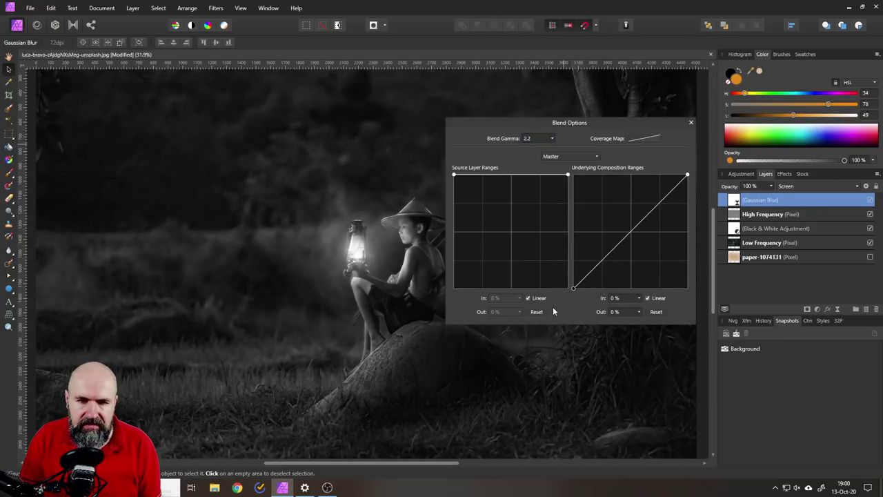
drag(627, 233, 622, 202)
click(690, 122)
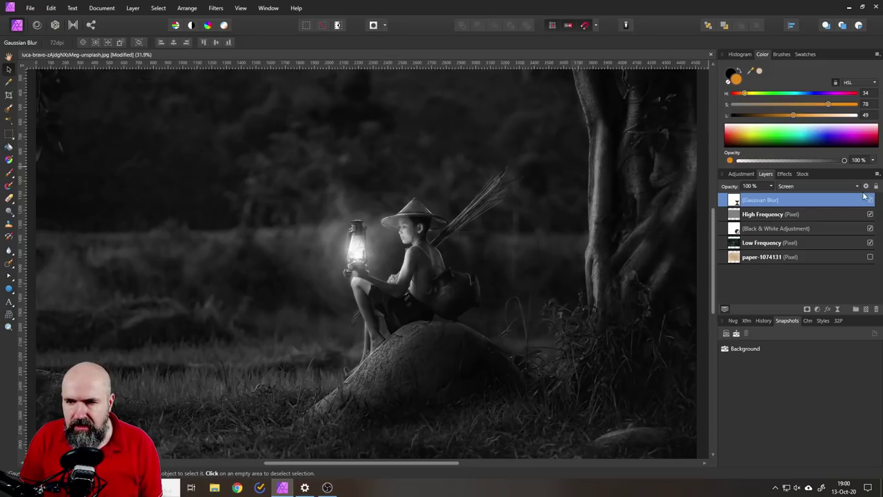
Compare the image with and without the Gaussian Blur glow, leaving the filter visible
click(869, 201)
click(870, 201)
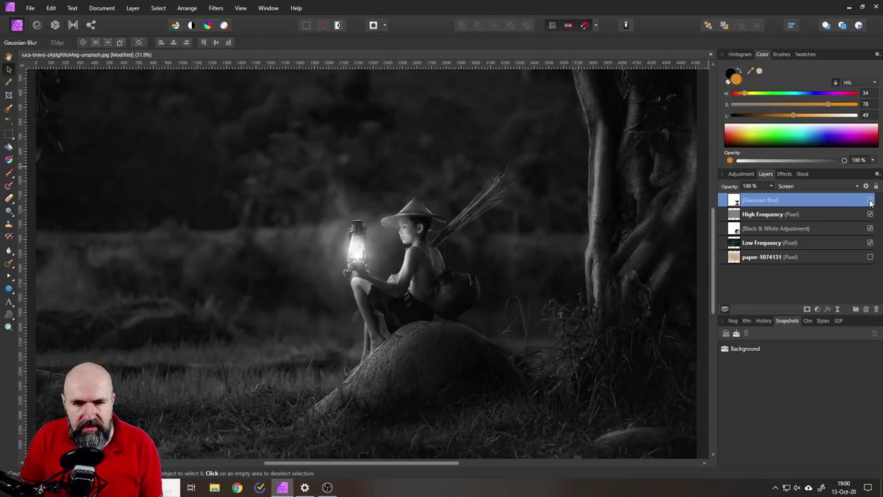
click(870, 200)
click(870, 200)
click(870, 200)
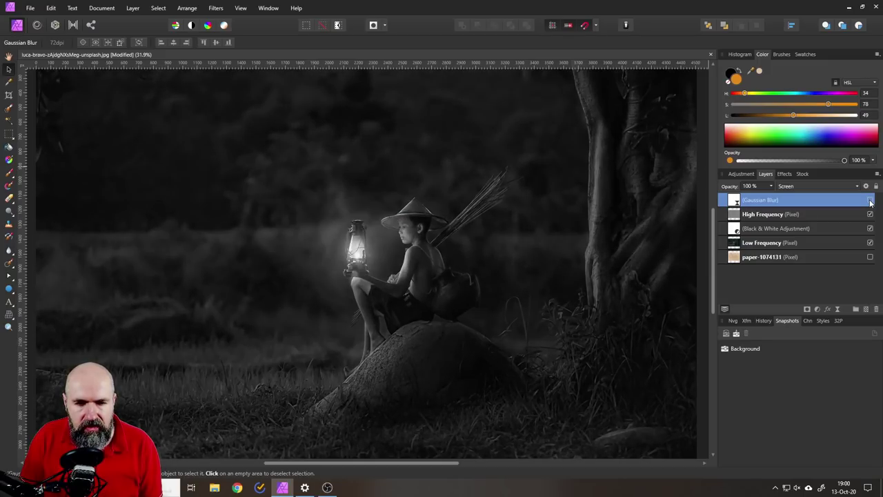
click(870, 200)
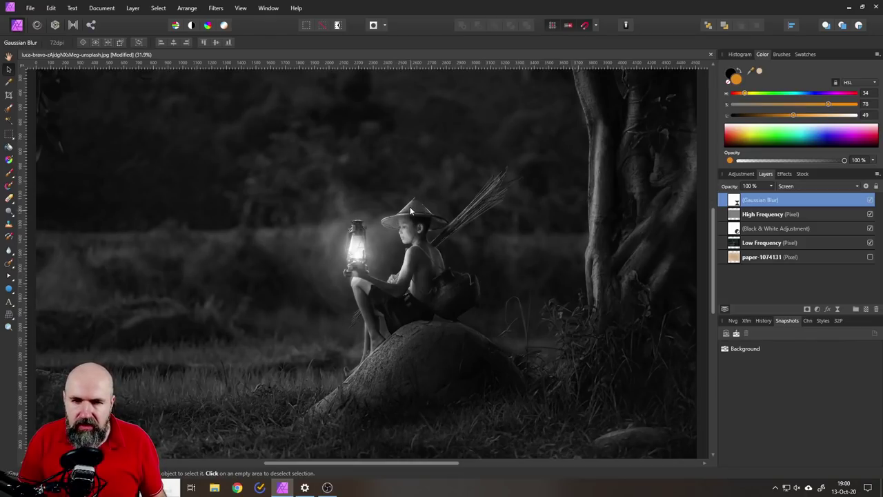
Add an HSL adjustment above the Gaussian Blur filter and set its Saturation Shift to -100%
scroll(412, 217, up, 5)
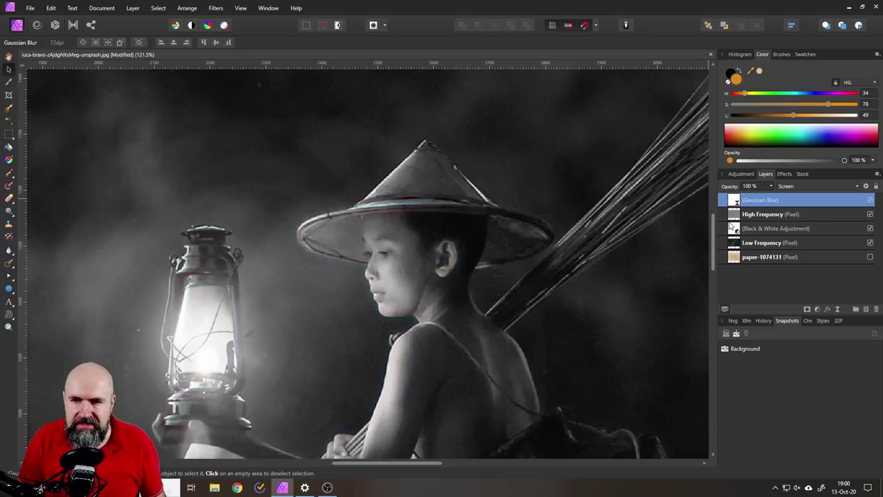
mouse_move(732, 225)
mouse_down()
mouse_move(751, 218)
mouse_move(725, 228)
mouse_up()
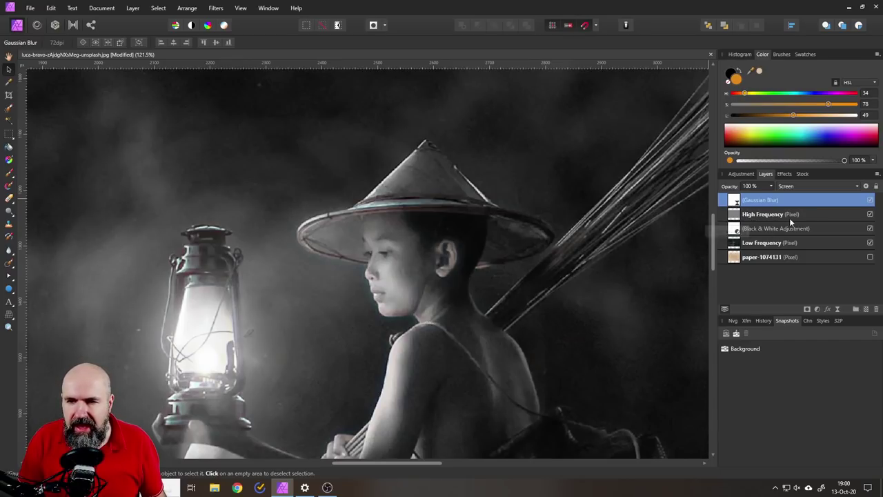
scroll(457, 284, down, 3)
scroll(458, 284, down, 2)
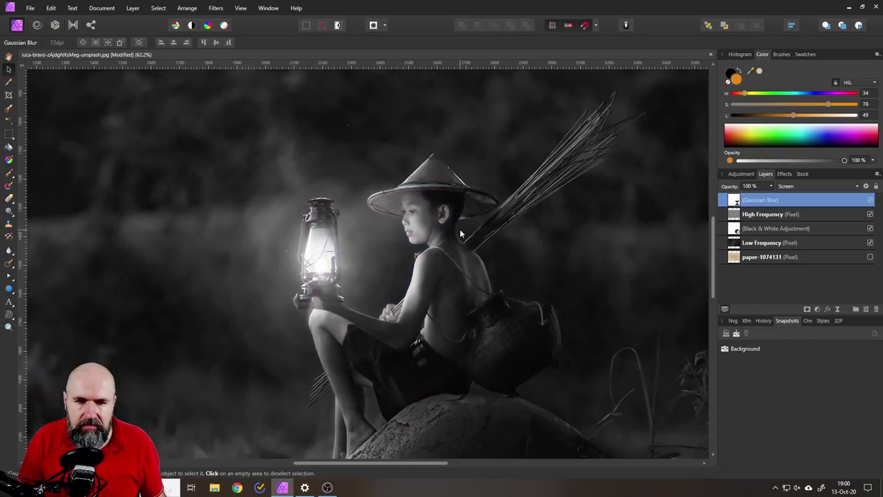
click(819, 311)
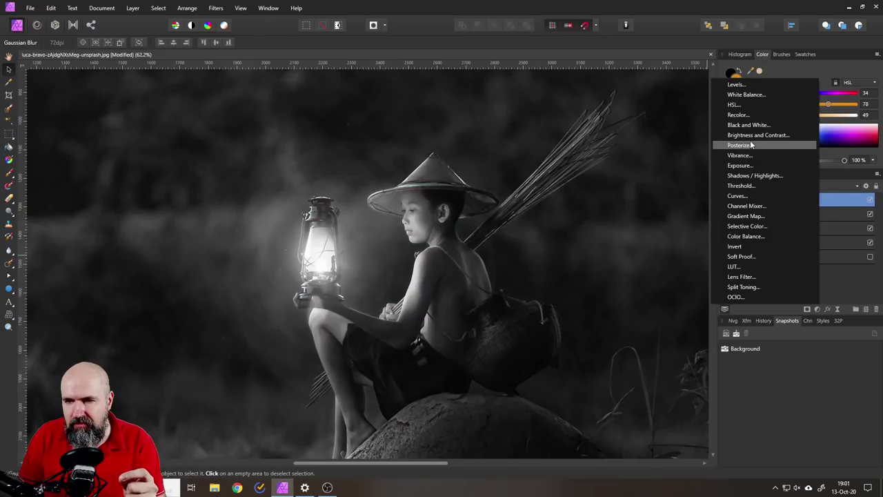
click(743, 106)
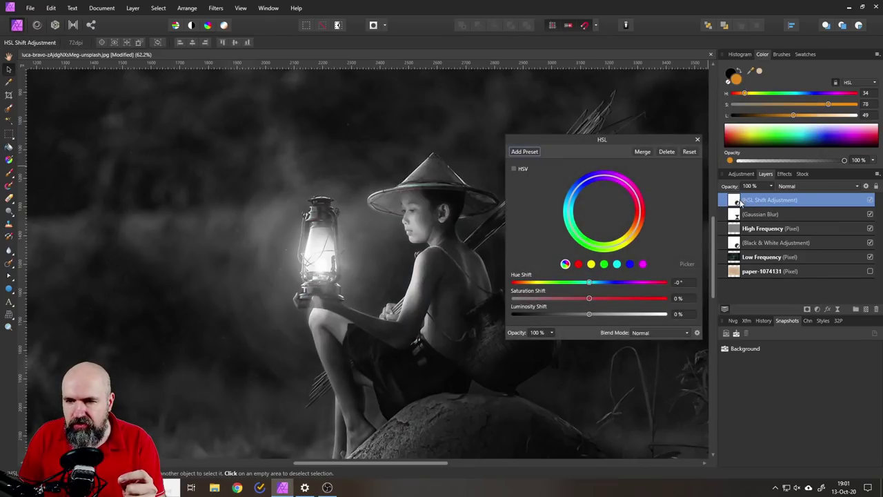
drag(591, 298, 489, 295)
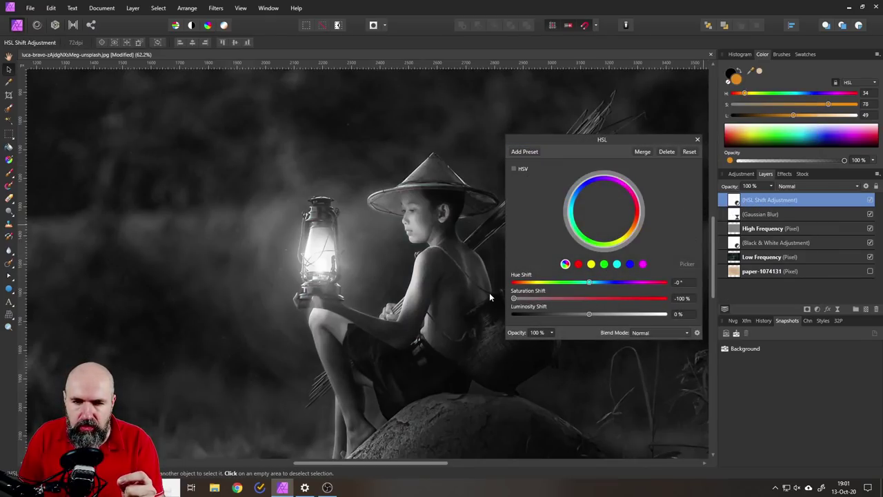
Close the HSL settings and add a Curves adjustment directly above the Black & White adjustment
click(697, 140)
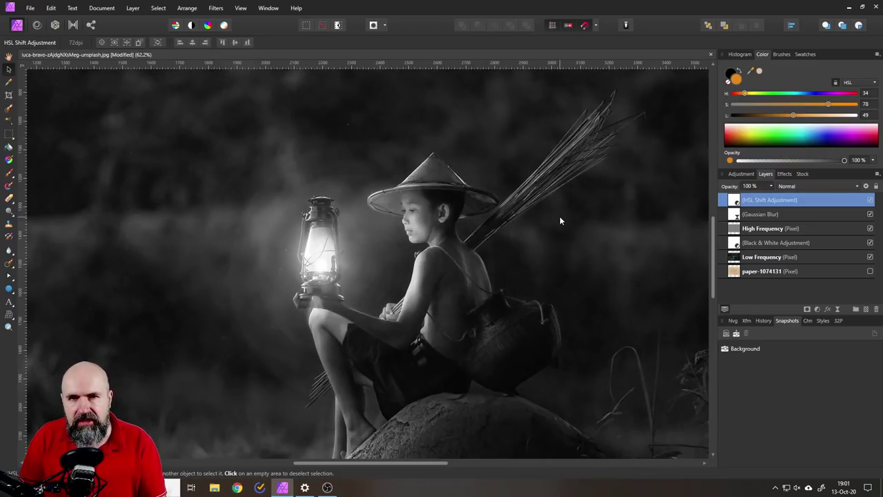
scroll(515, 212, down, 3)
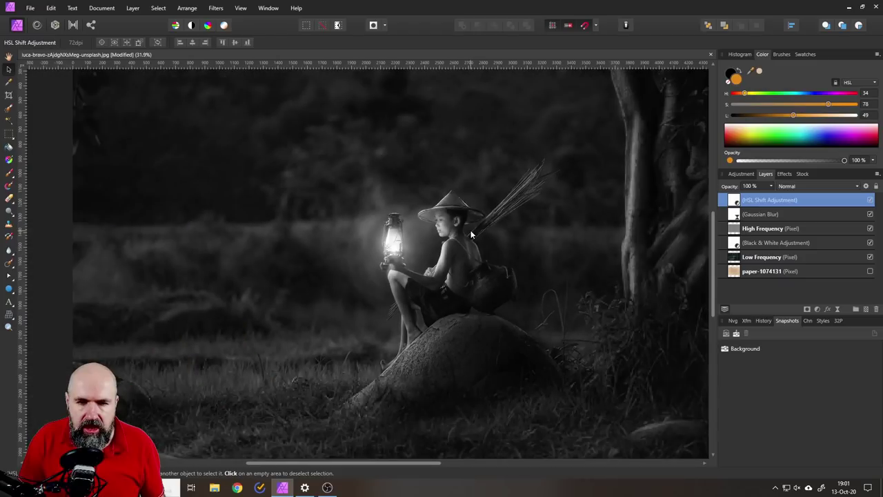
drag(479, 250, 495, 251)
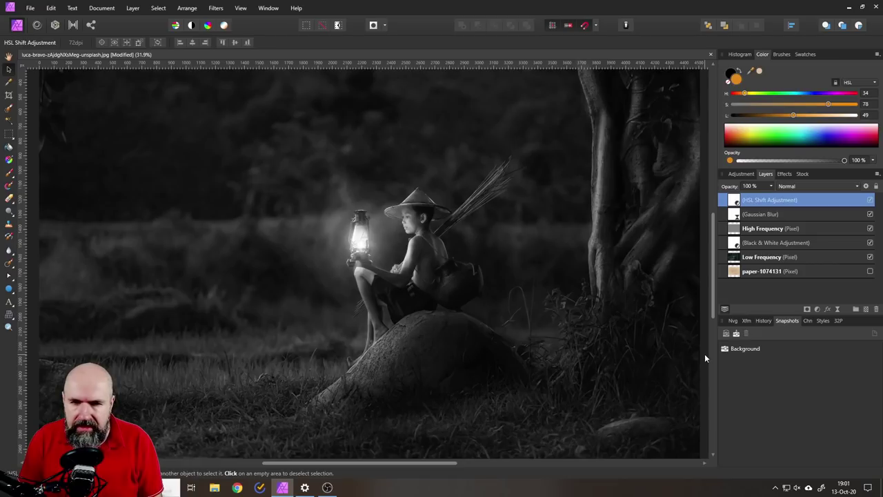
click(744, 242)
click(818, 310)
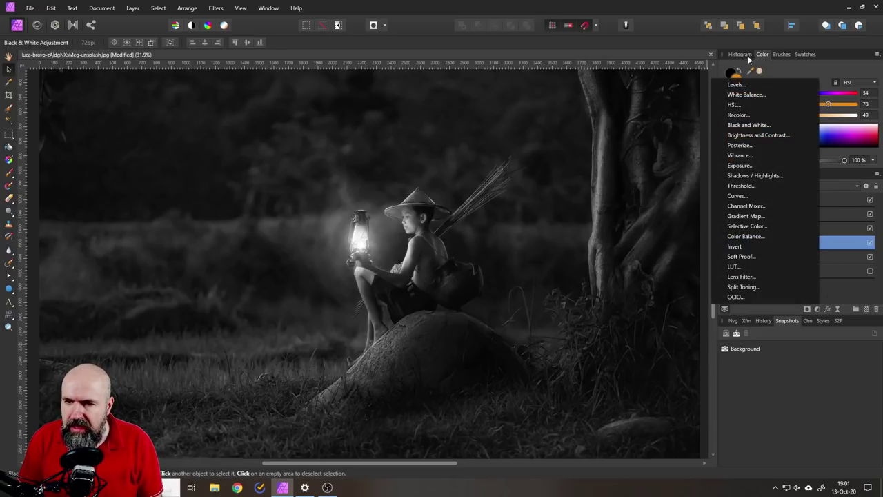
click(738, 196)
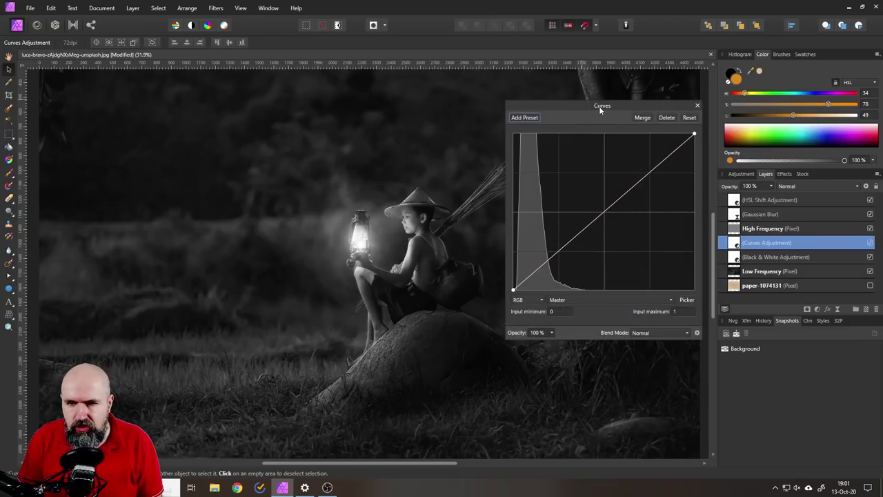
drag(599, 107, 642, 114)
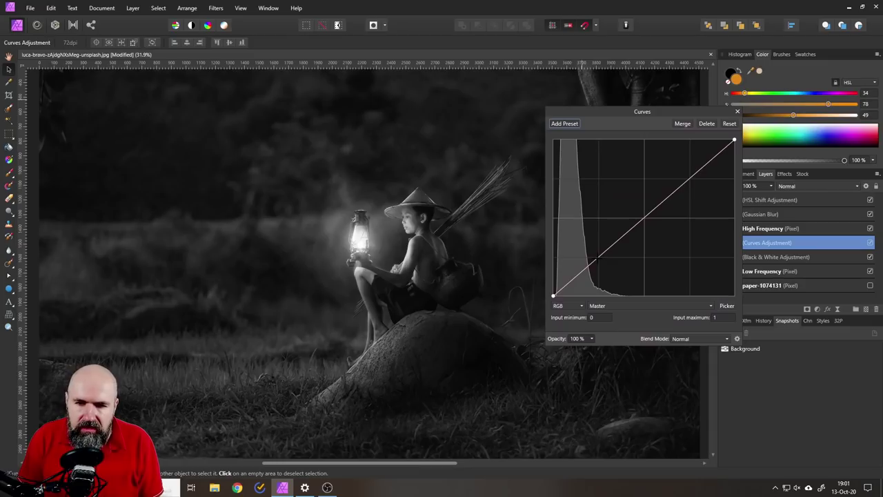
Shape the Curves adjustment with a point in the shadows and a raised point in the highlights to strengthen contrast, and close its settings
drag(598, 256, 602, 259)
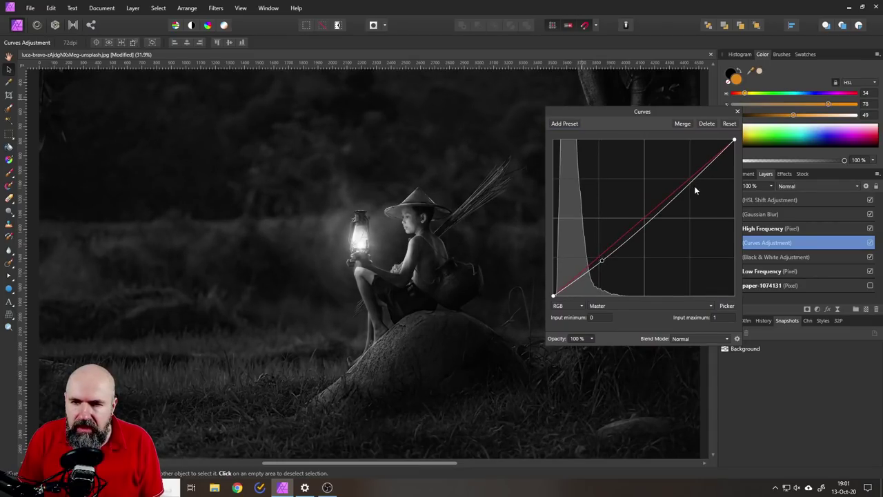
drag(692, 178, 684, 174)
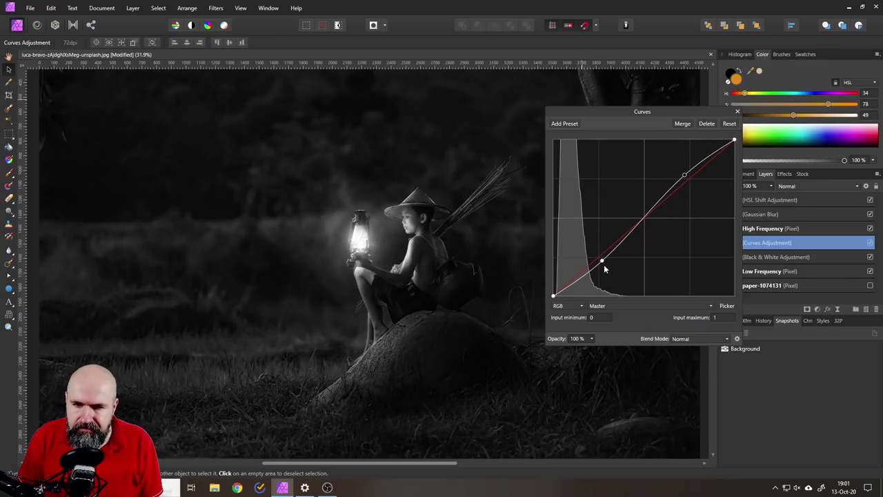
drag(601, 261, 600, 258)
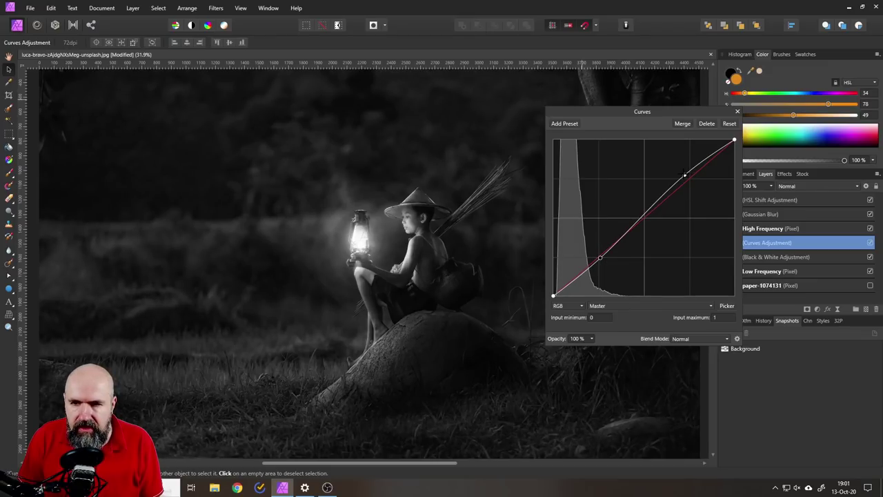
drag(684, 175, 682, 165)
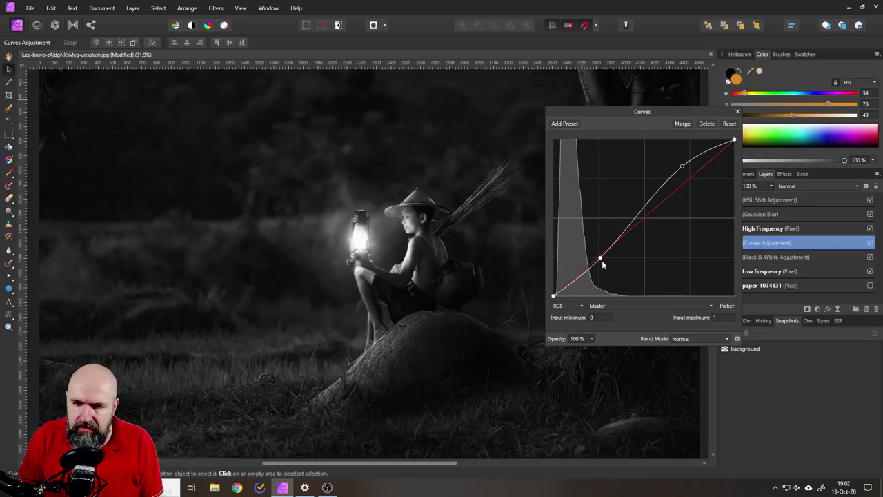
drag(602, 260, 600, 258)
click(736, 111)
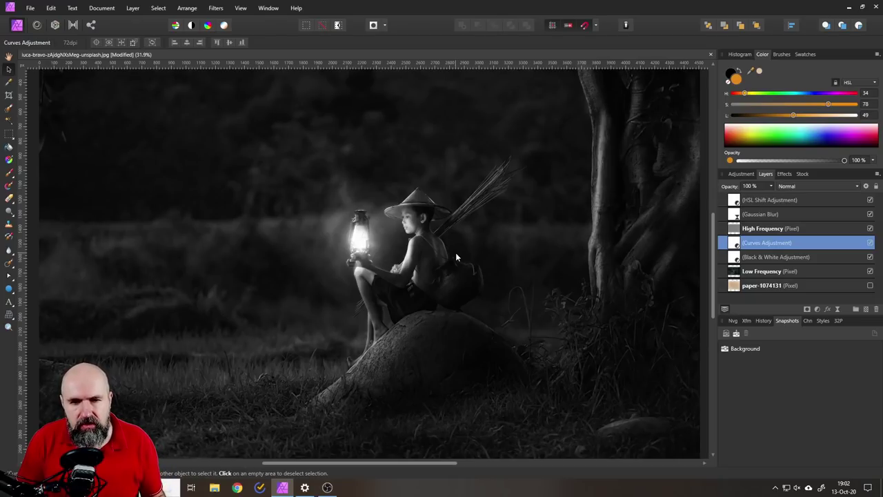
Lower the Gaussian Blur filter's opacity to 78%
scroll(455, 252, down, 2)
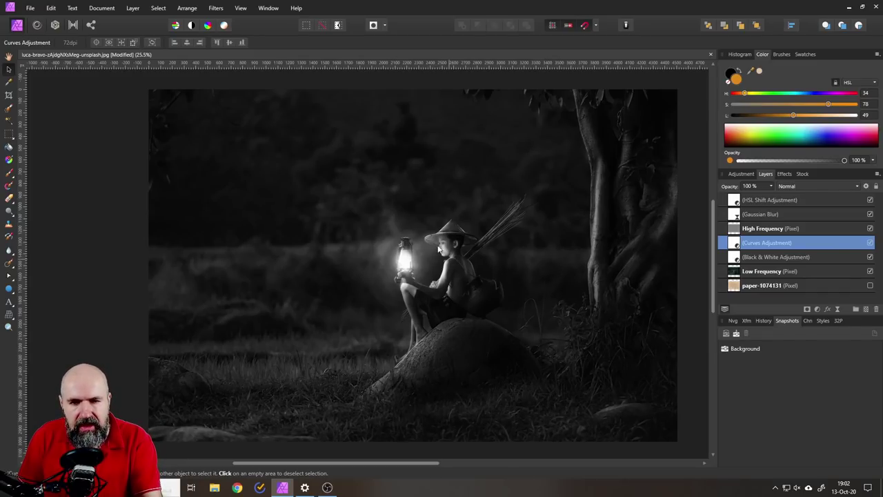
click(738, 216)
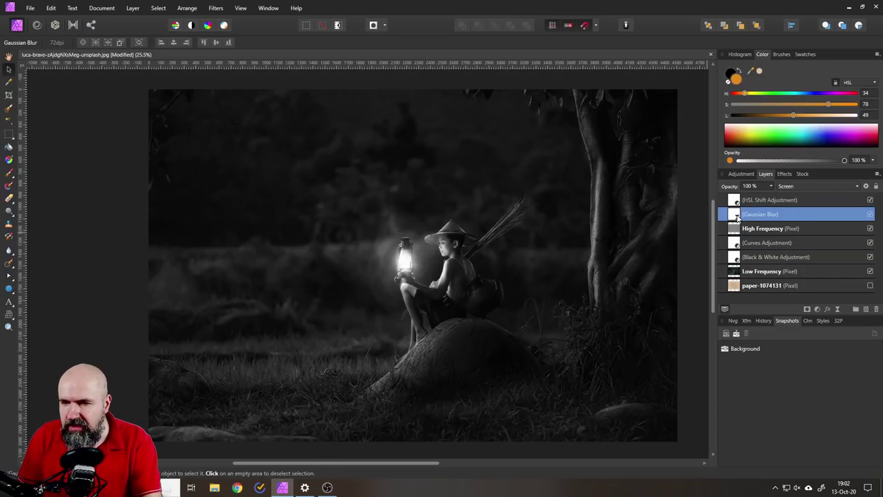
click(770, 186)
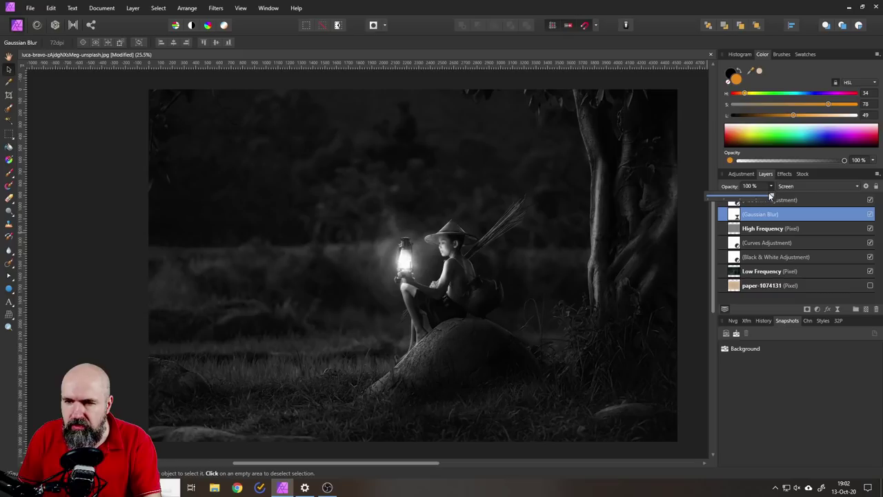
drag(771, 197, 759, 199)
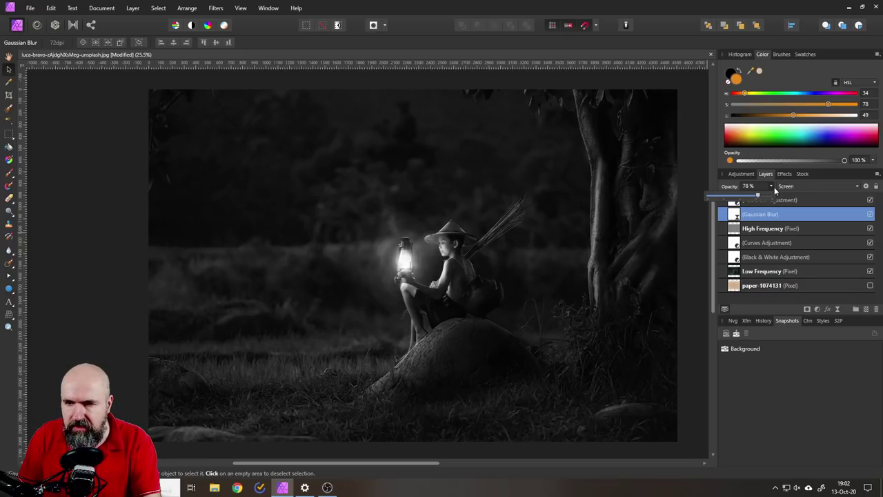
Move the middle node of the Gaussian Blur's underlying composition range to 34.7% in and 73.3% out, and reduce the filter's opacity to 69%
click(865, 187)
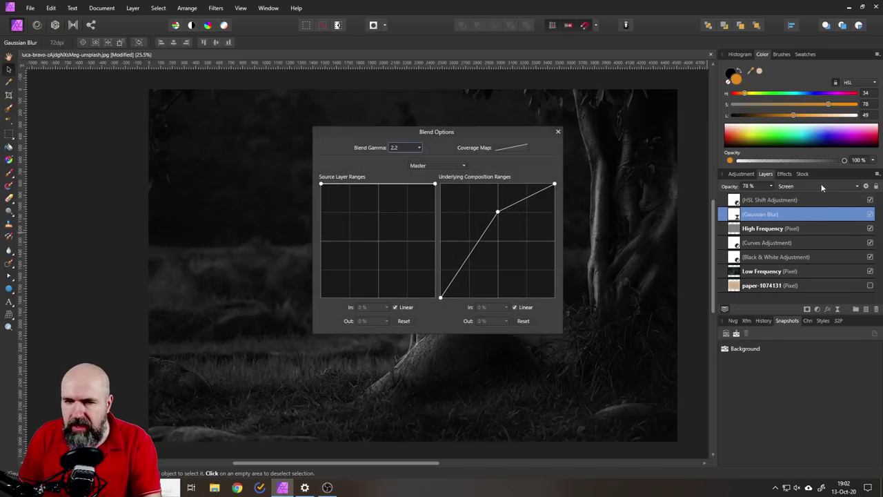
drag(471, 131, 644, 145)
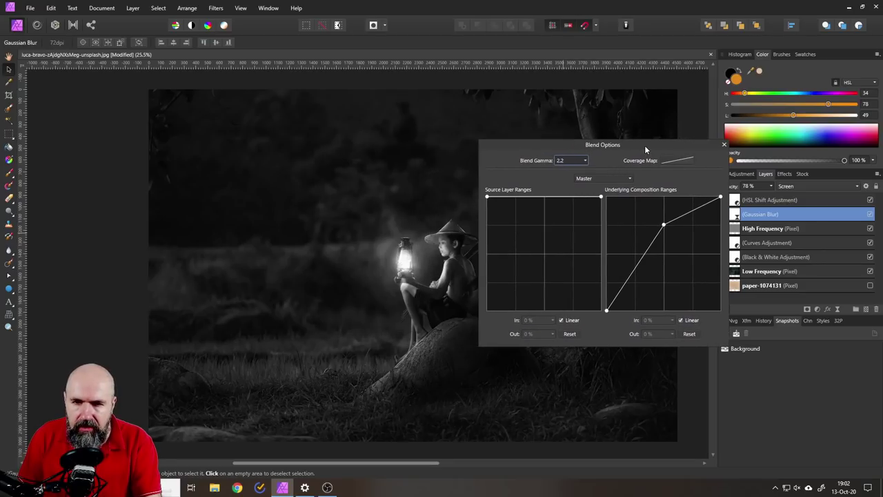
drag(663, 225, 645, 227)
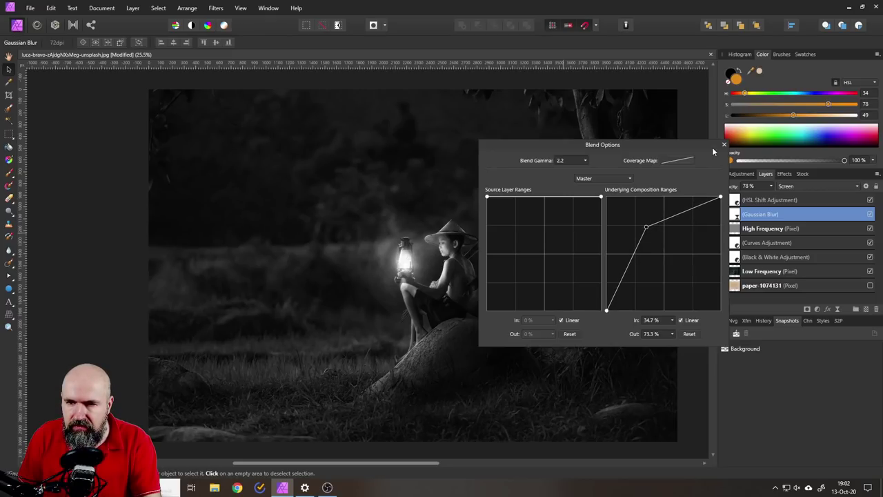
click(723, 146)
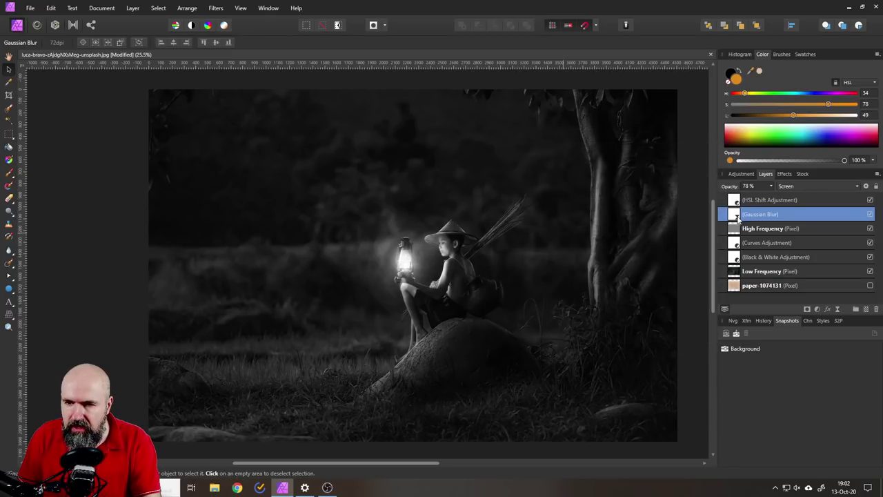
click(771, 186)
drag(791, 198, 766, 197)
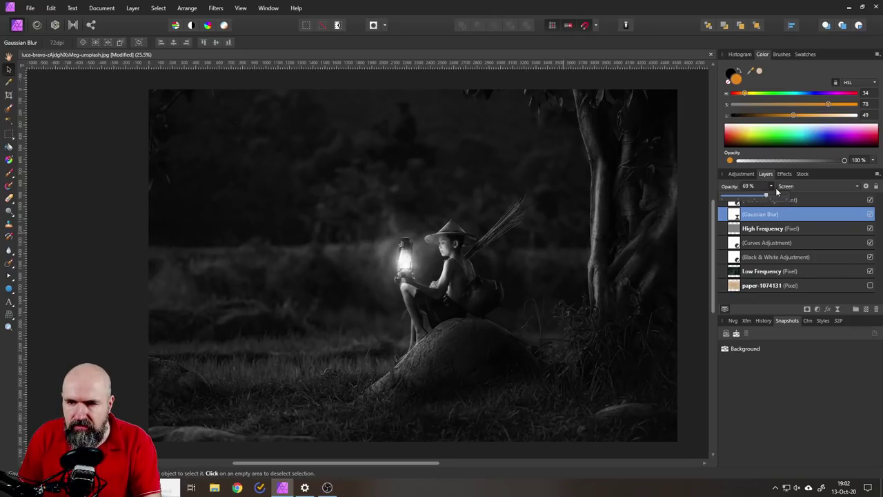
Examine the lantern glow, the boy and the surrounding scene in the black-and-white image, both close up and as a whole
scroll(681, 189, right, 2)
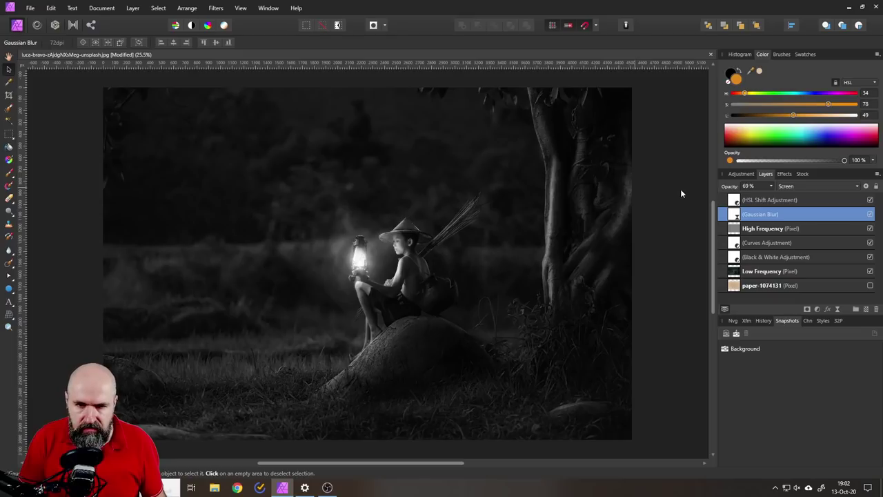
scroll(465, 222, up, 3)
scroll(401, 231, up, 1)
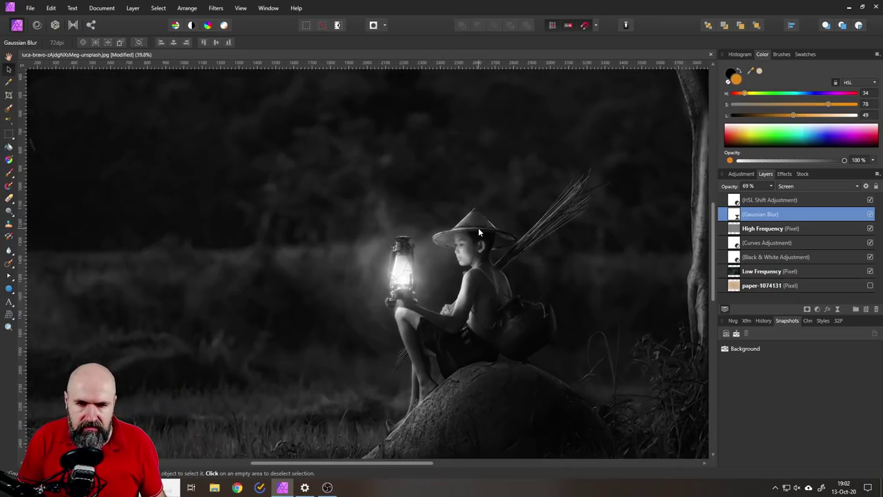
drag(478, 227, 463, 211)
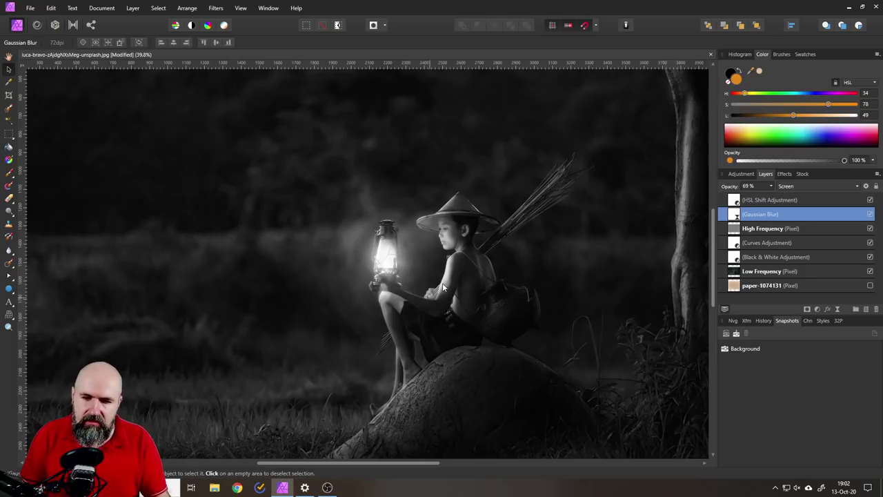
scroll(421, 275, down, 3)
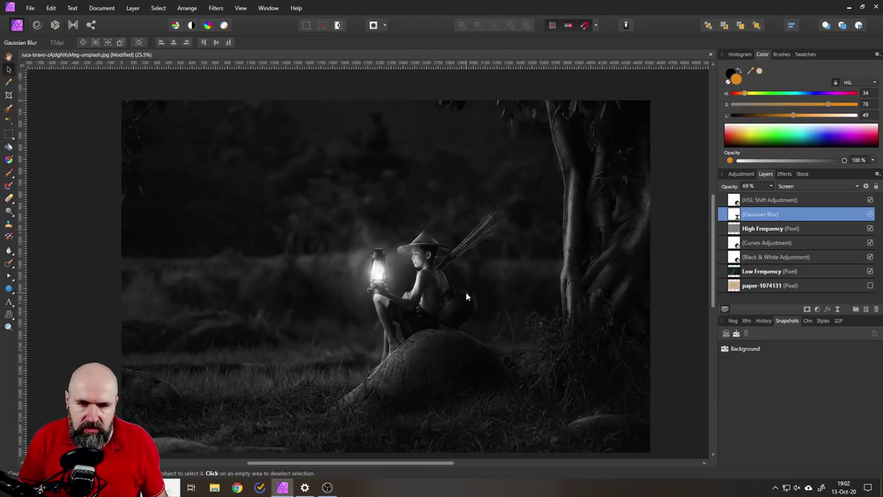
scroll(464, 295, up, 2)
drag(463, 284, 475, 287)
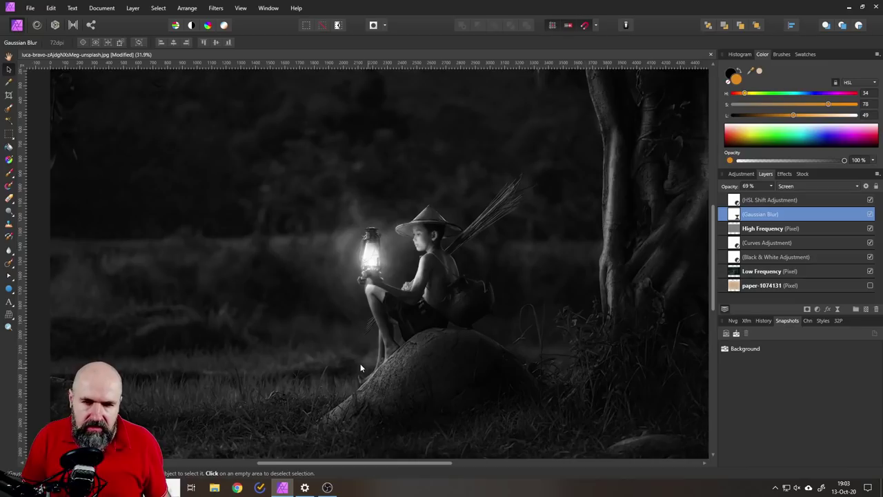
scroll(437, 339, down, 2)
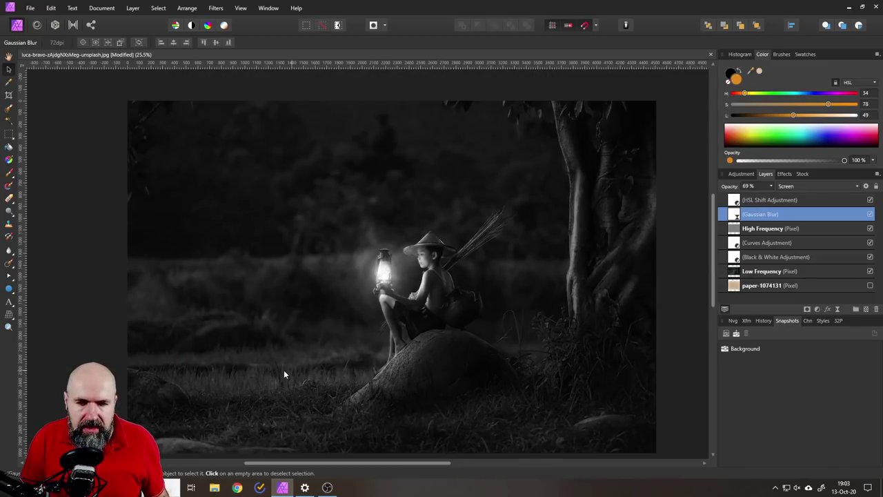
scroll(452, 336, up, 2)
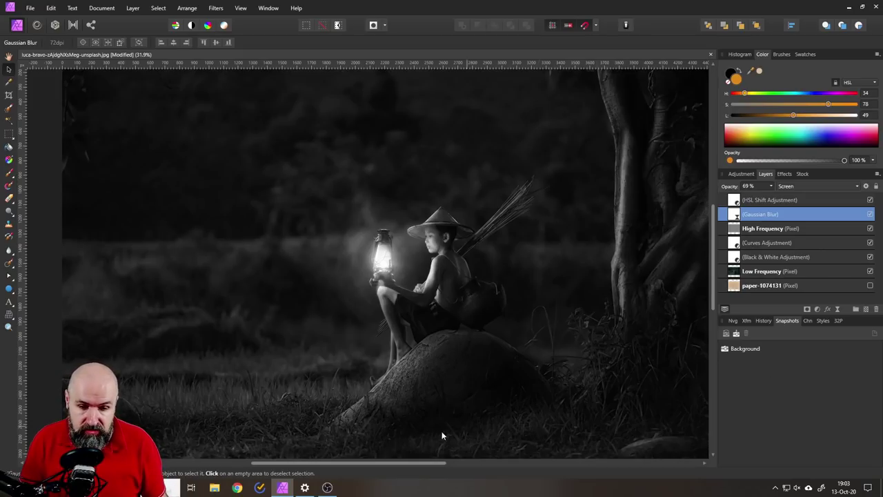
drag(405, 464, 418, 464)
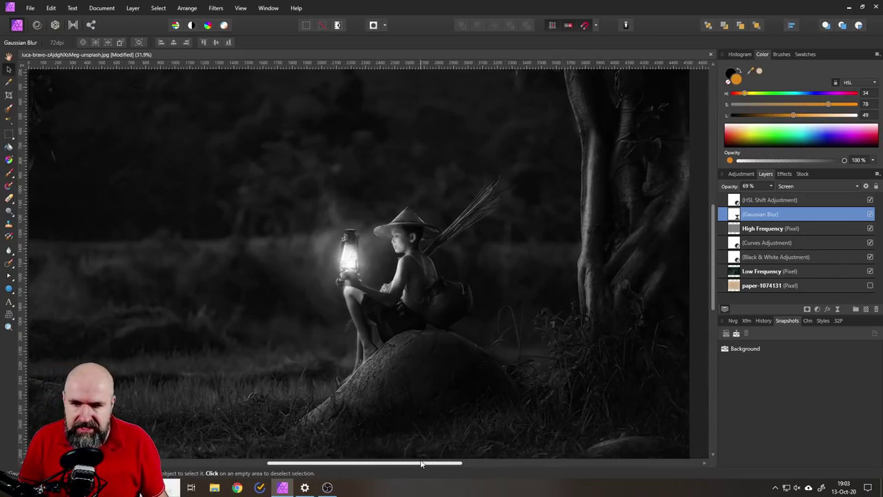
Set the Black & White adjustment's Green to 107% and Blue to 0%, and close its settings
click(738, 256)
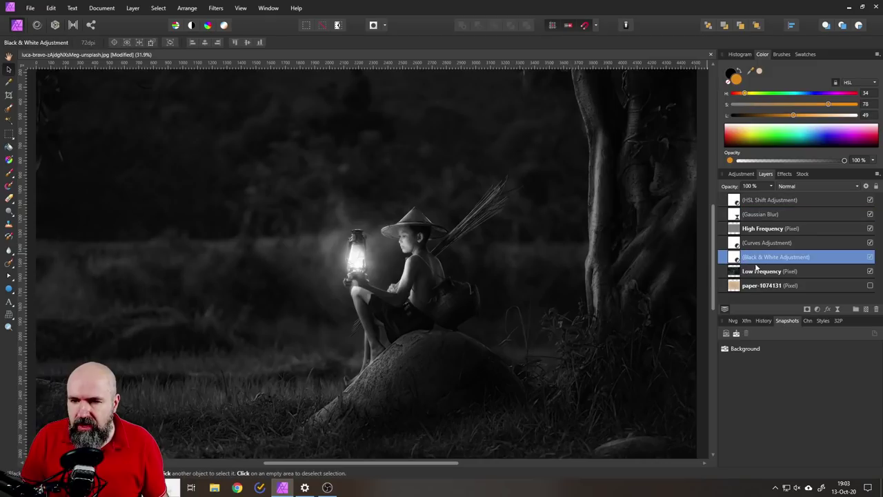
double_click(737, 258)
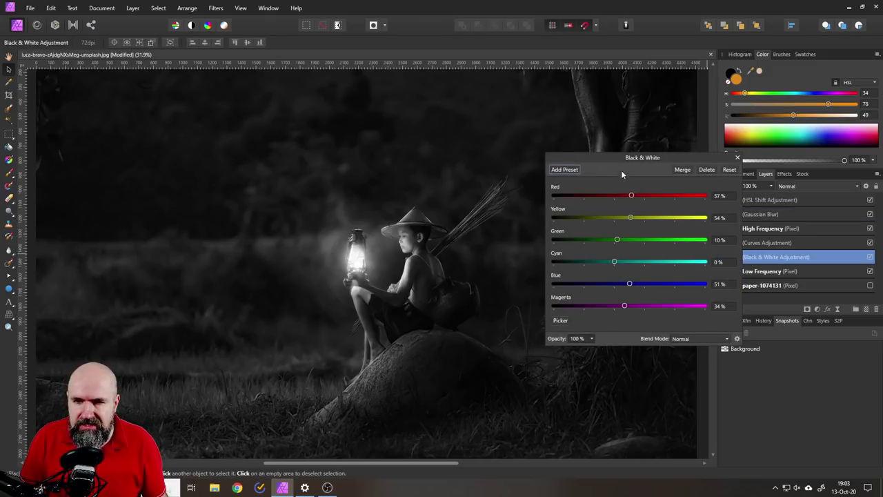
drag(611, 154, 593, 178)
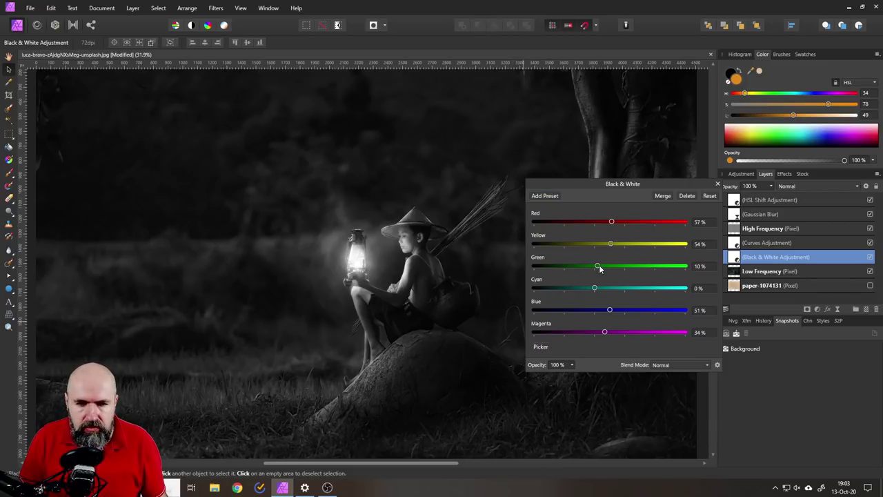
drag(598, 266, 629, 268)
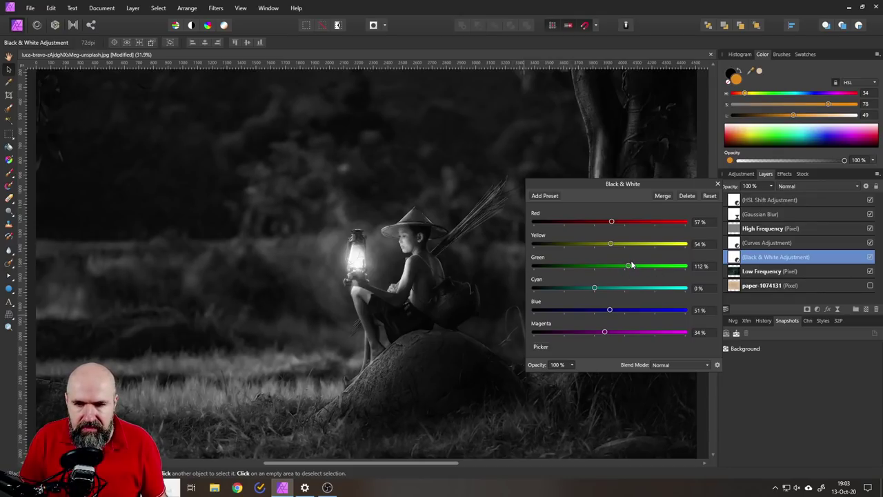
mouse_move(628, 267)
mouse_down()
mouse_move(611, 289)
mouse_move(599, 287)
mouse_move(595, 311)
mouse_move(590, 289)
mouse_move(629, 268)
mouse_up()
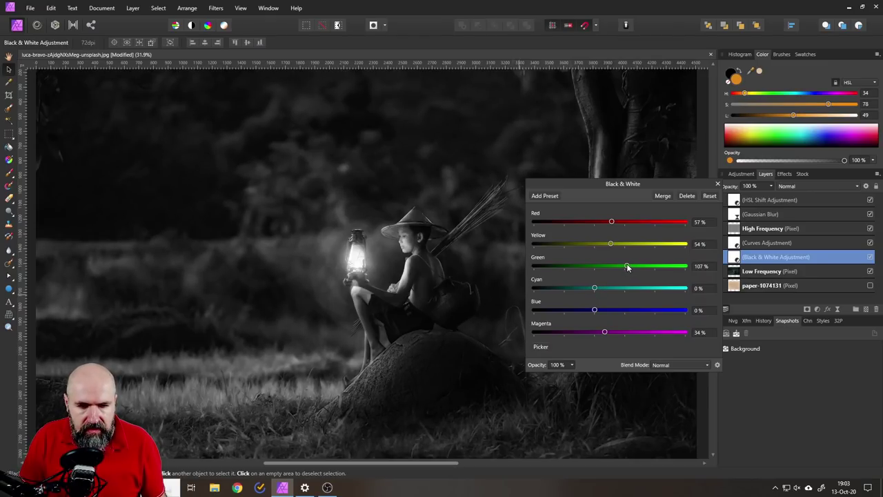
click(718, 184)
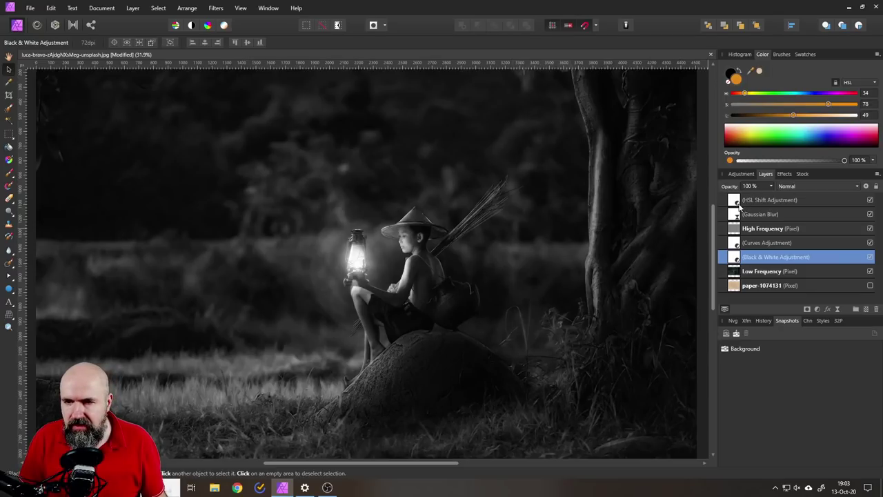
Add a live Unsharp Mask filter and place it at the top of the layer stack, above the HSL Shift adjustment
click(740, 202)
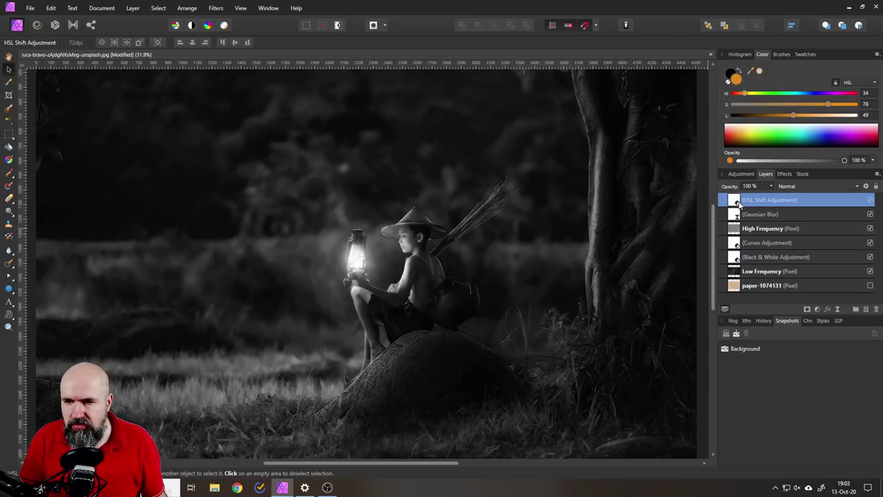
click(837, 309)
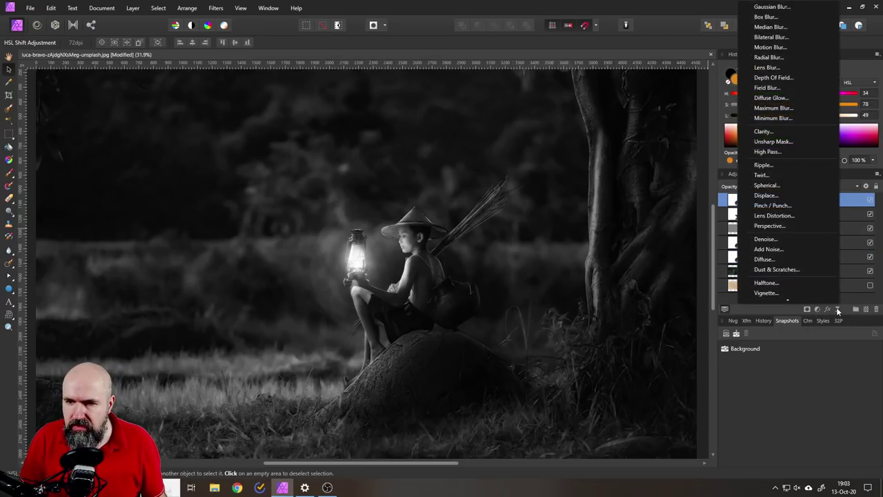
click(773, 142)
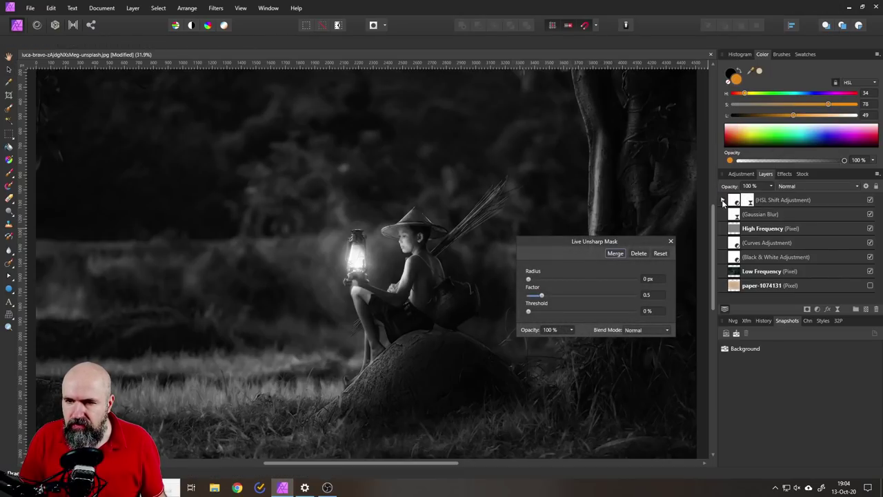
click(723, 201)
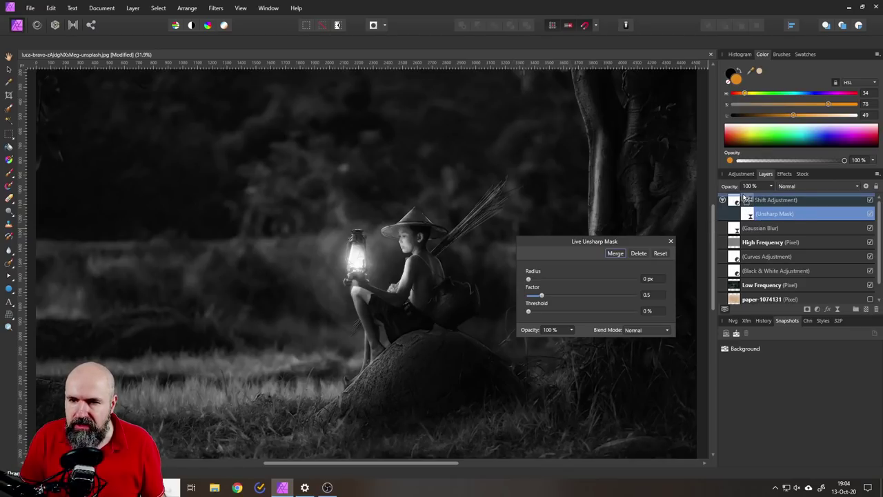
drag(744, 198, 743, 198)
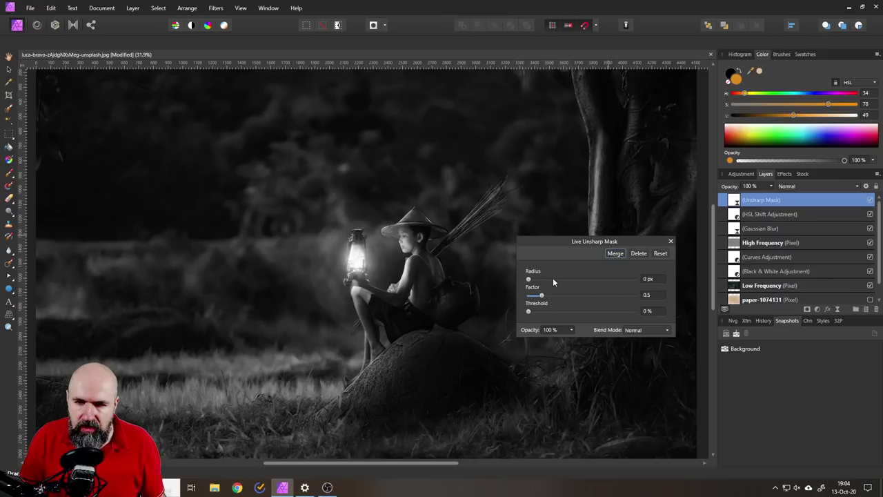
Set the Unsharp Mask's radius to 1.5 px and its factor to 1, and close its settings
drag(553, 282, 561, 283)
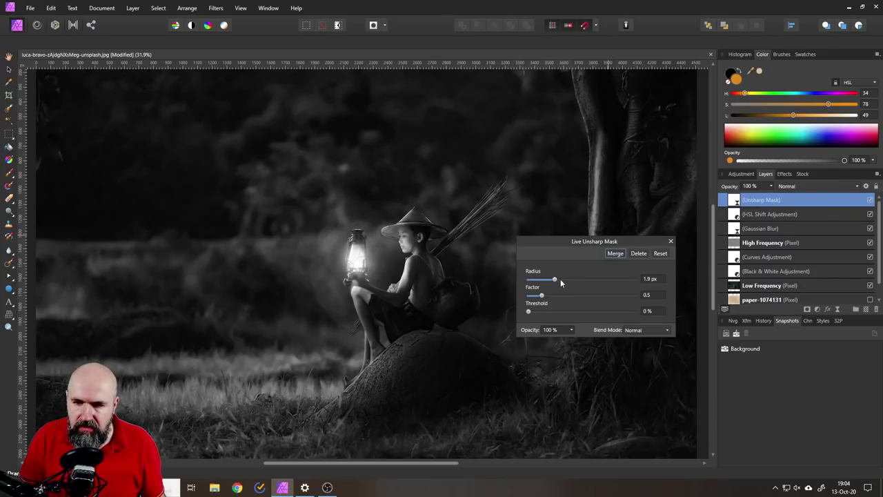
click(659, 278)
text(1)
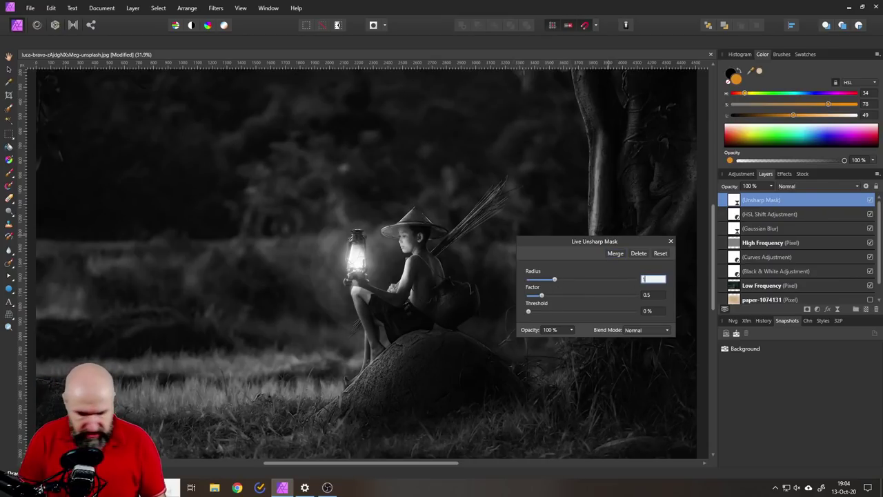
text(.5)
key(Return)
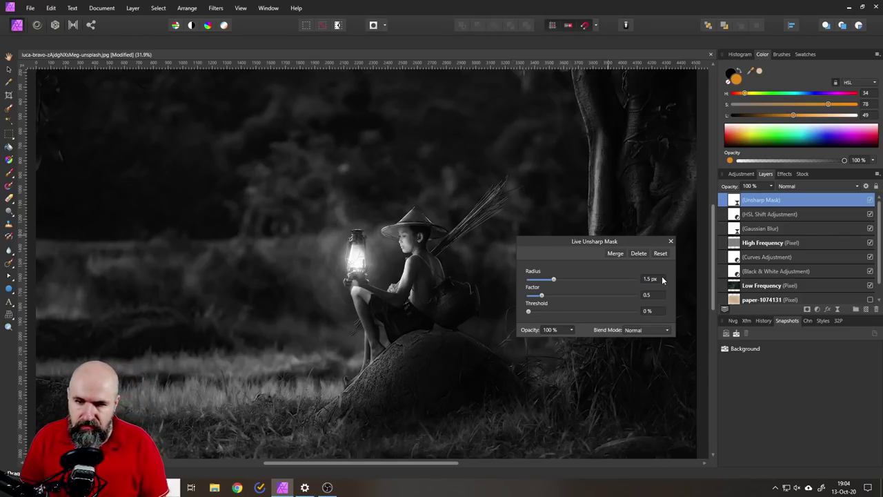
drag(552, 296, 554, 297)
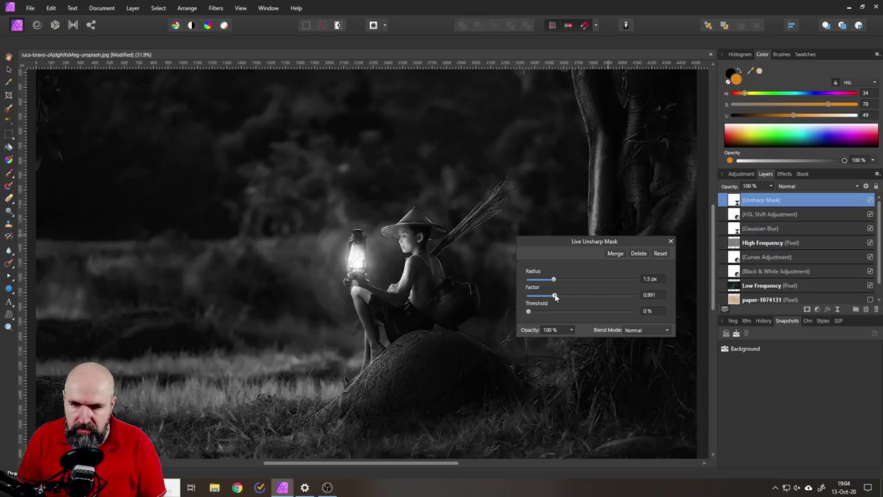
click(650, 295)
text(1)
key(Return)
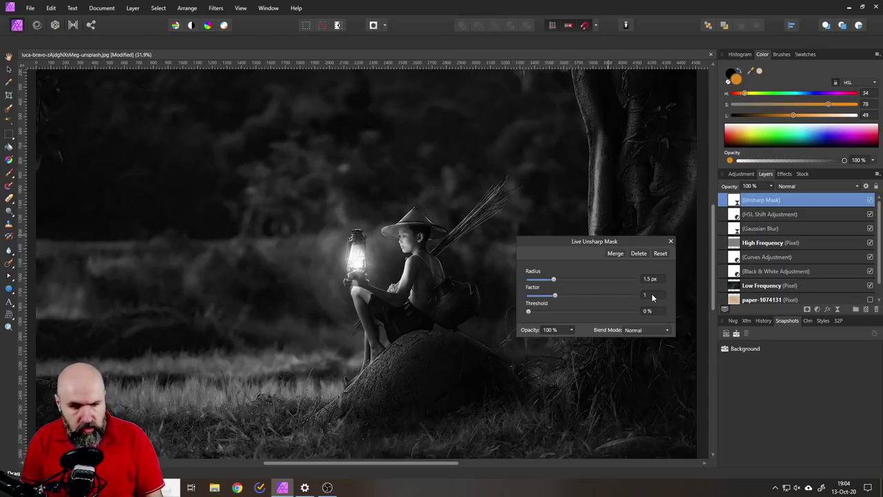
click(672, 243)
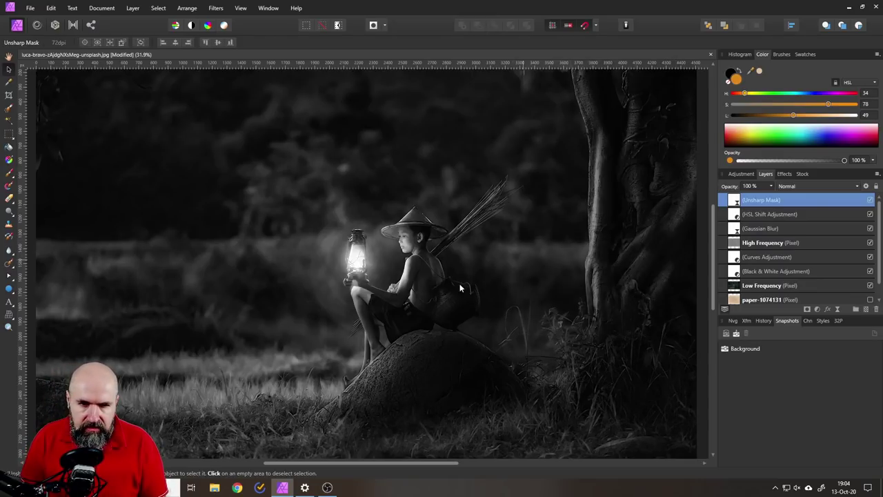
Compare the image with and without the Unsharp Mask, examining the grass, boy and lantern close up and as a whole
scroll(236, 401, up, 1)
drag(279, 399, 321, 357)
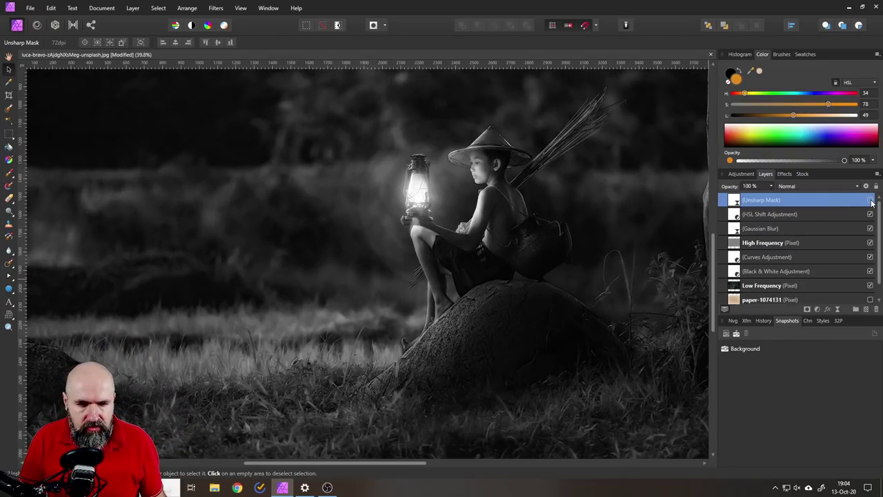
click(870, 200)
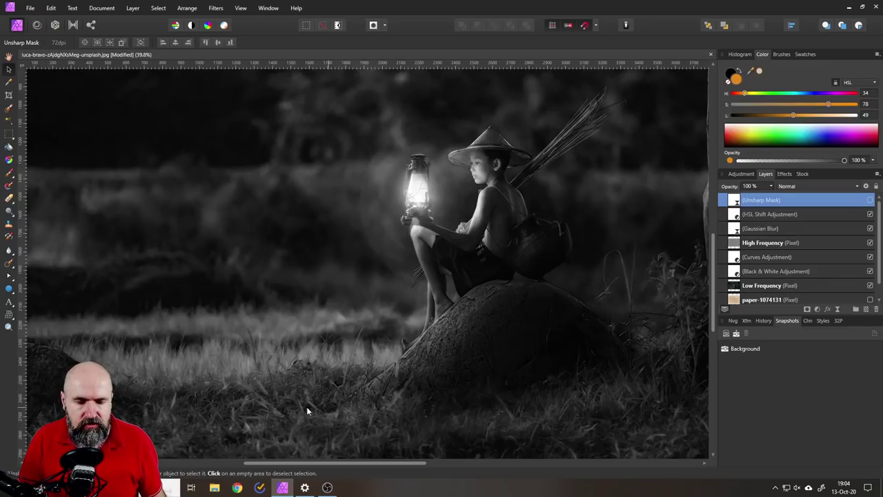
click(870, 200)
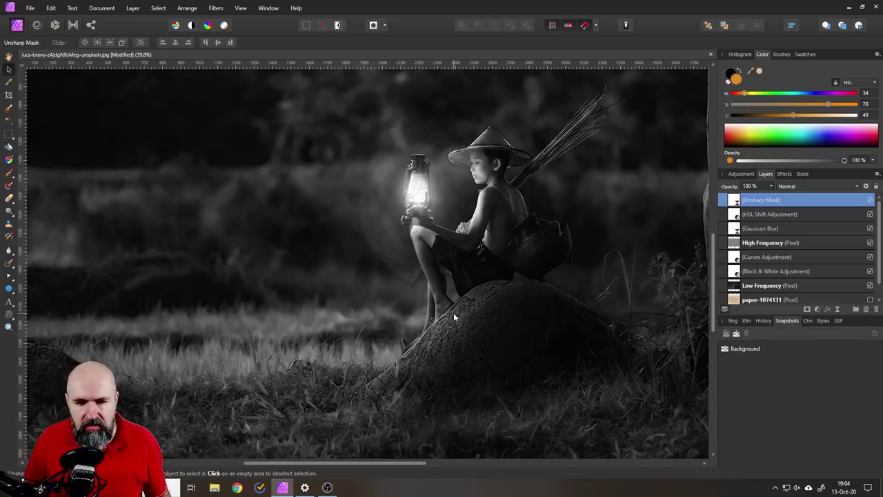
scroll(463, 268, down, 3)
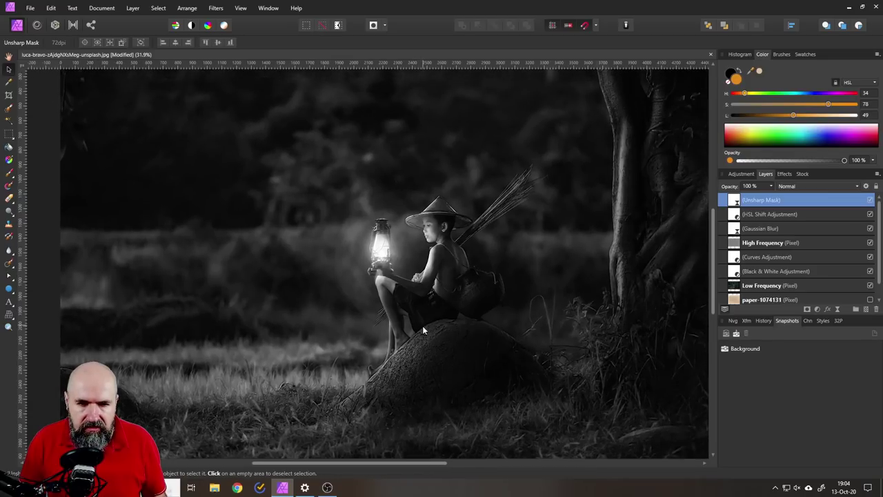
drag(403, 320, 408, 326)
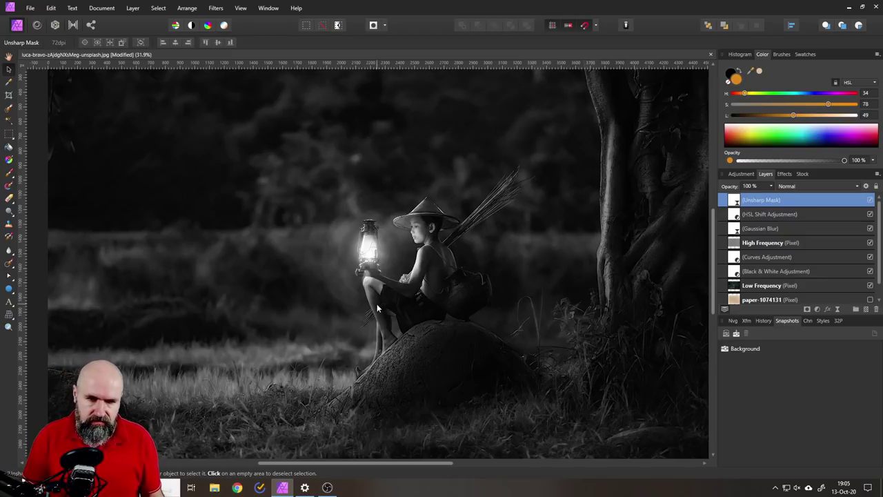
drag(414, 301, 405, 300)
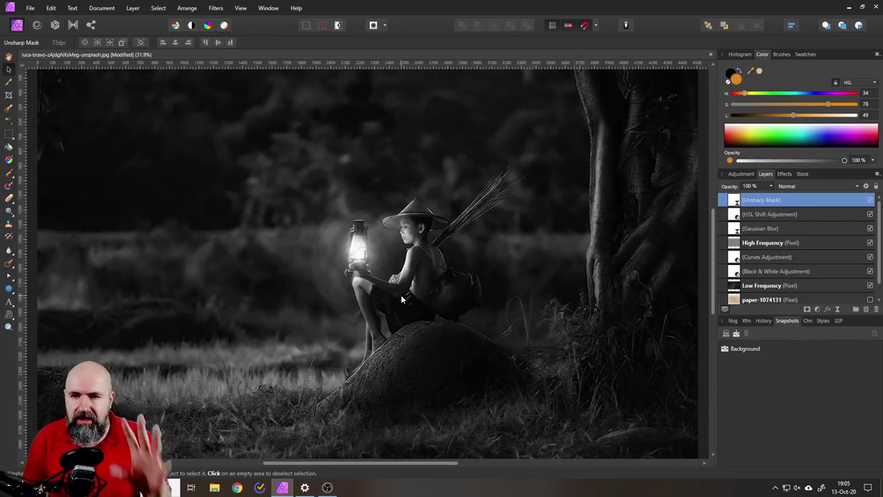
scroll(408, 260, down, 1)
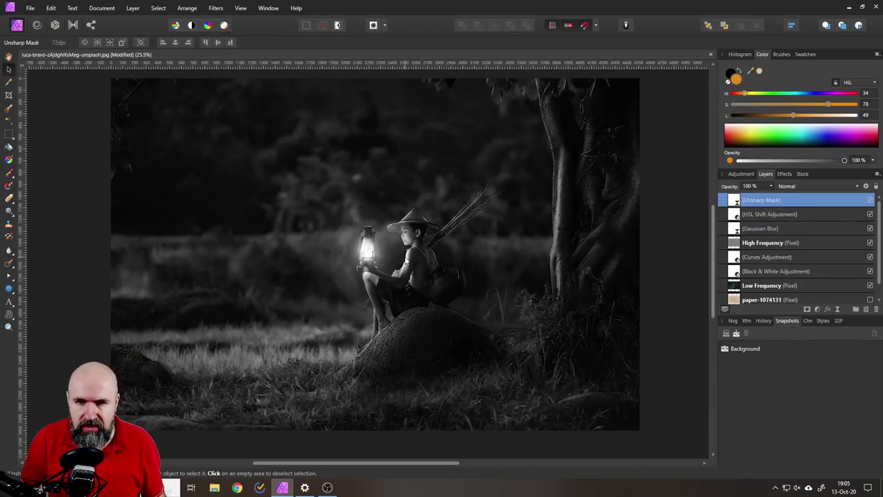
drag(427, 256, 425, 263)
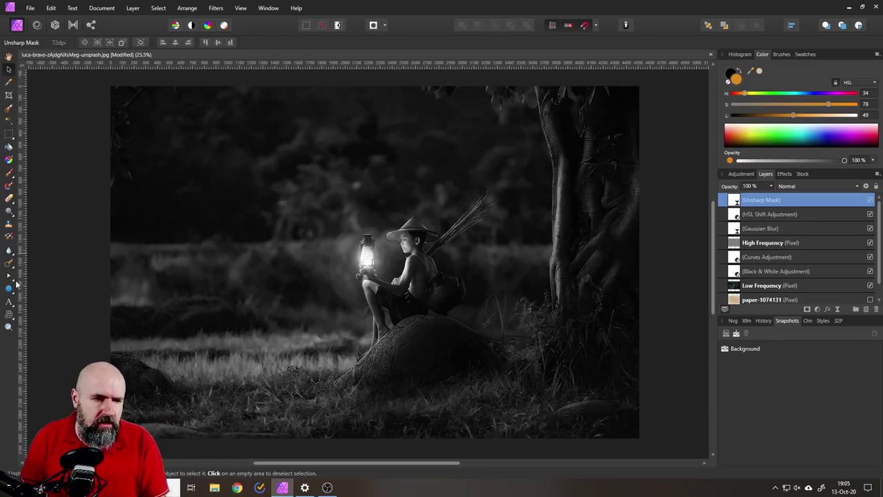
Draw an orange rectangle without a stroke covering the whole image, keeping the colour sliders in HSL mode
drag(10, 289, 52, 47)
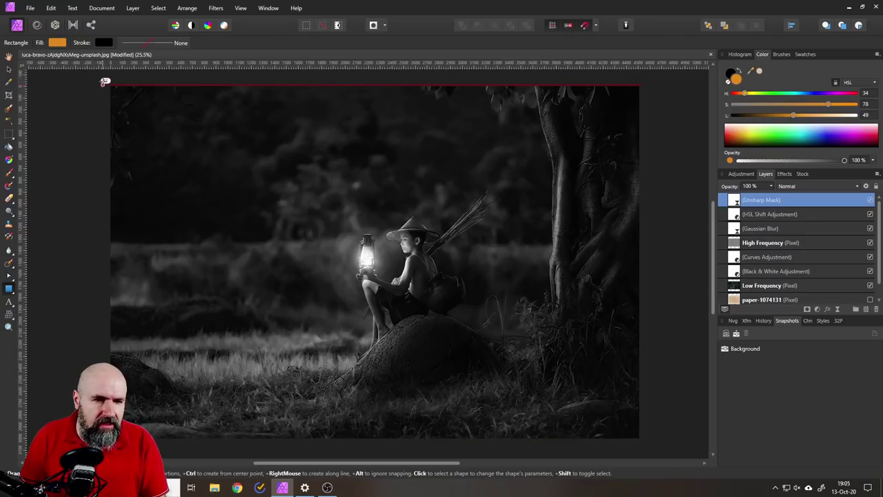
drag(104, 82, 639, 436)
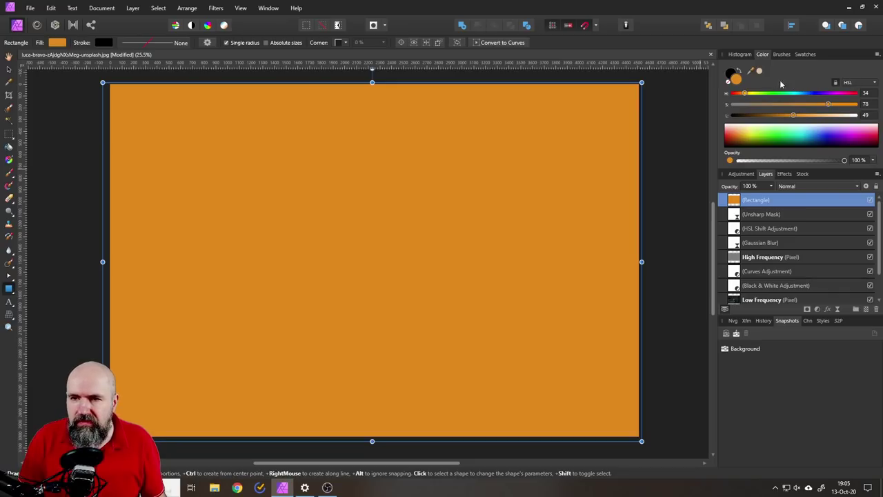
click(855, 84)
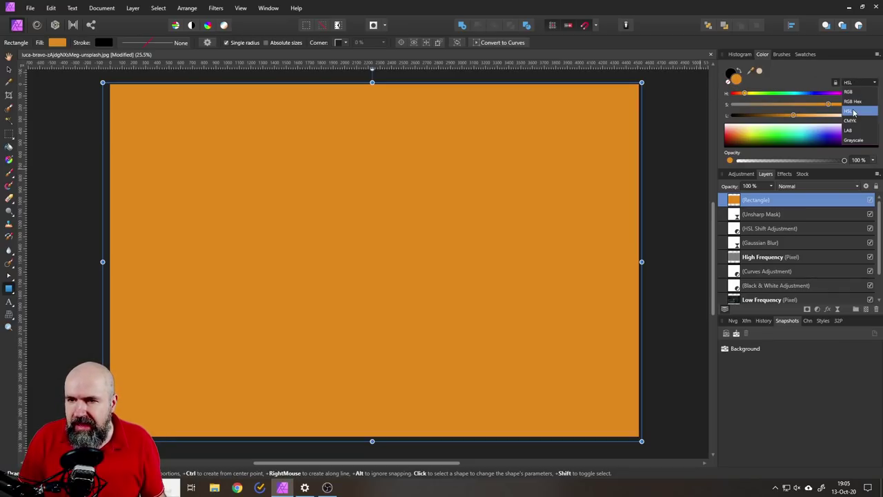
click(854, 112)
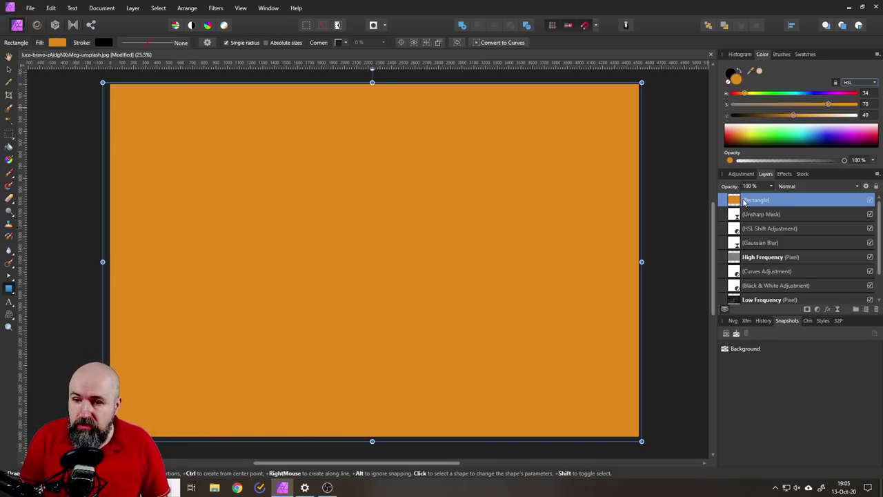
Blend the orange rectangle into the image with Vivid Light at 20% opacity
click(791, 187)
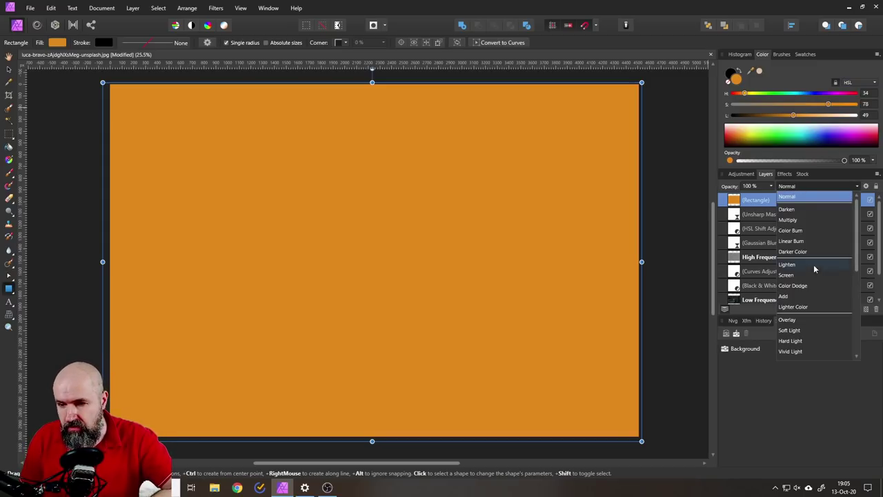
scroll(799, 296, down, 2)
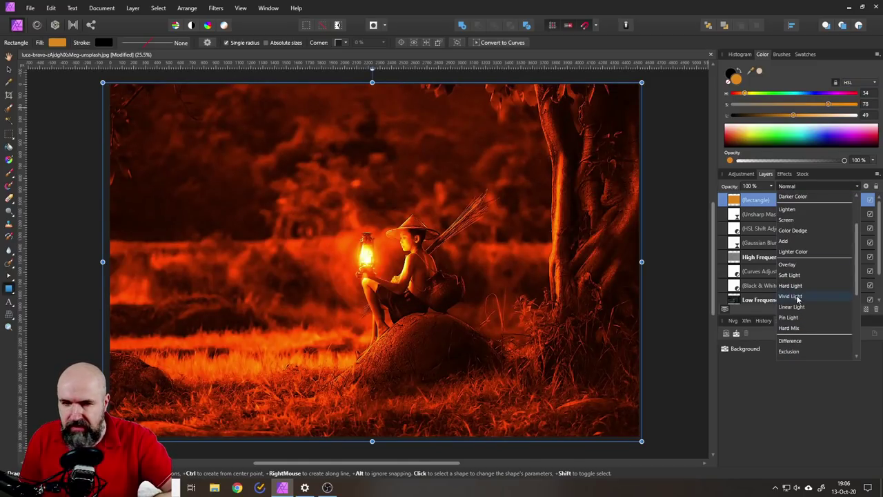
click(797, 297)
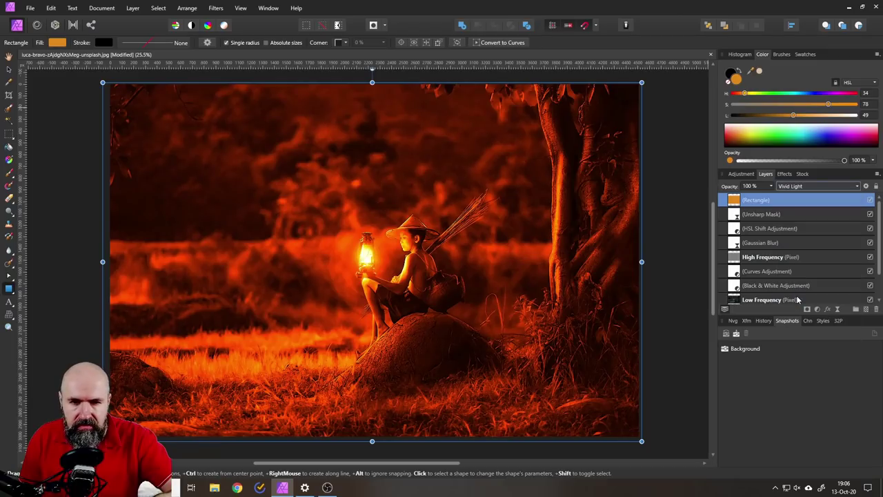
click(772, 186)
drag(773, 197, 722, 197)
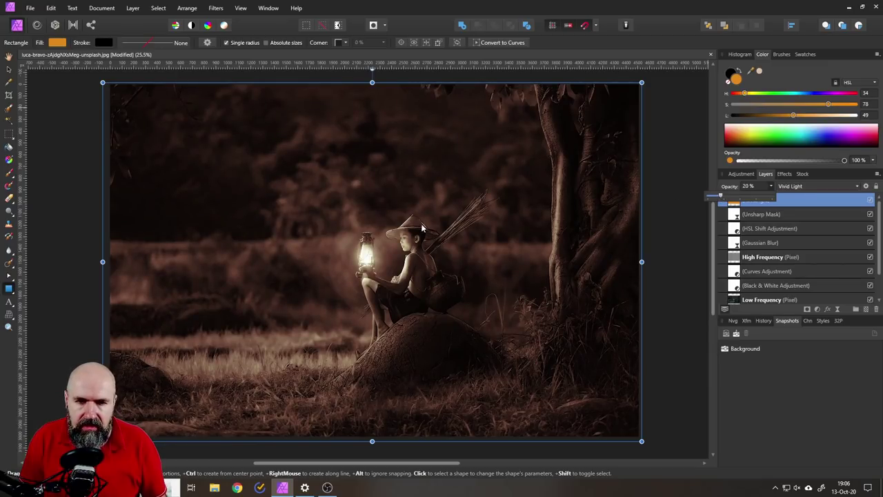
Try different tints for the rectangle and settle on a muted blue fill with hue 208, saturation 25 and lightness 41
scroll(418, 245, up, 3)
scroll(417, 253, up, 2)
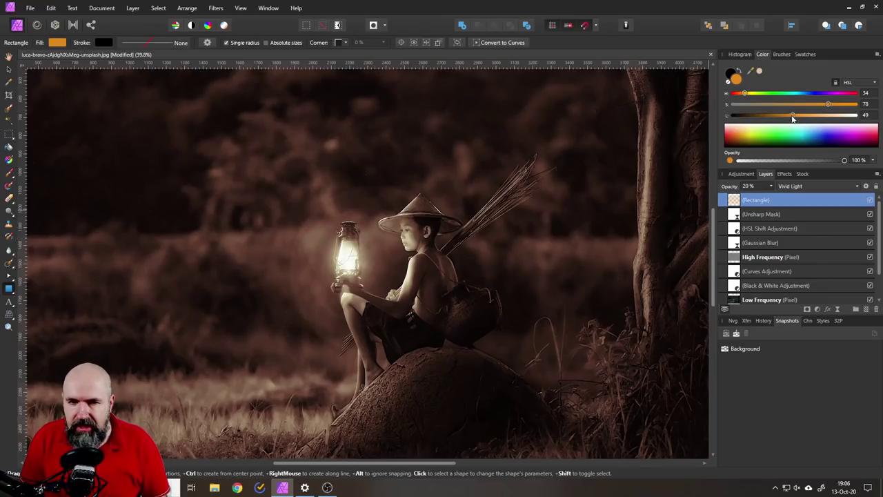
mouse_move(793, 119)
mouse_down()
mouse_move(781, 119)
mouse_move(798, 121)
mouse_move(791, 105)
mouse_move(821, 107)
mouse_move(804, 108)
mouse_up()
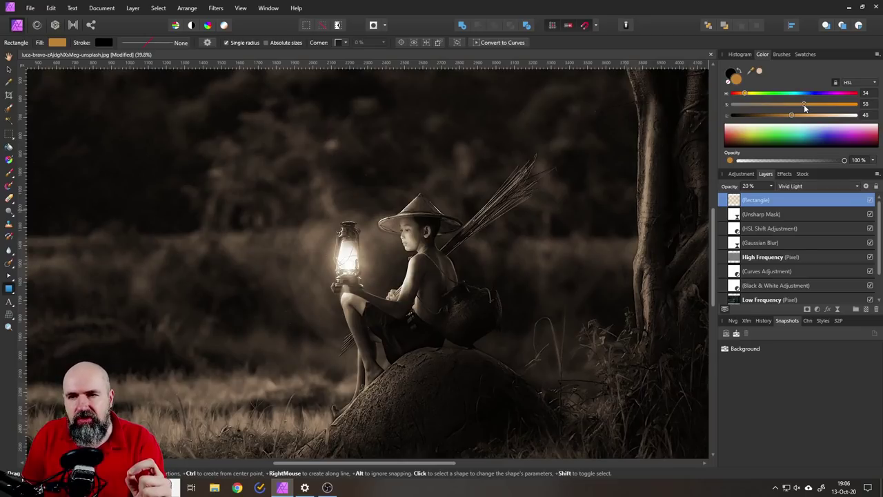
drag(805, 108, 839, 116)
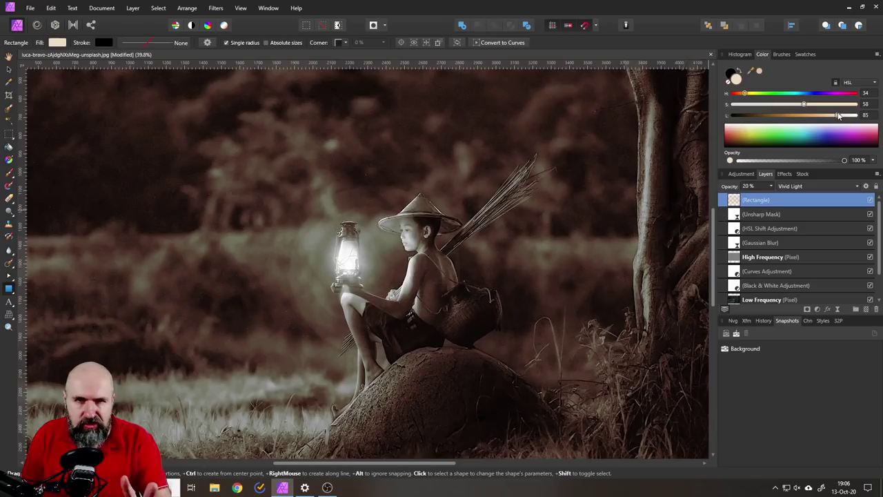
drag(839, 115, 781, 119)
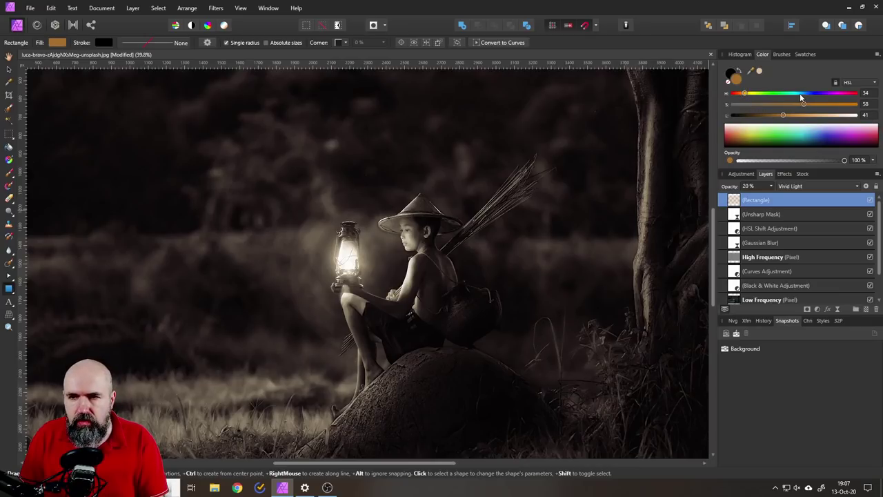
drag(801, 94, 765, 112)
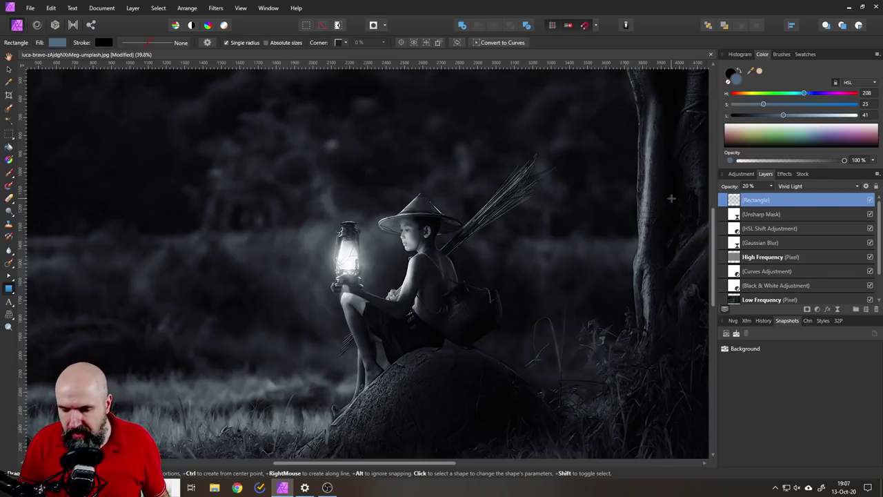
Hide the colour rectangle and paste the paper-1074131 texture at the top of the layer stack, switching off its visibility
key(ctrl+0)
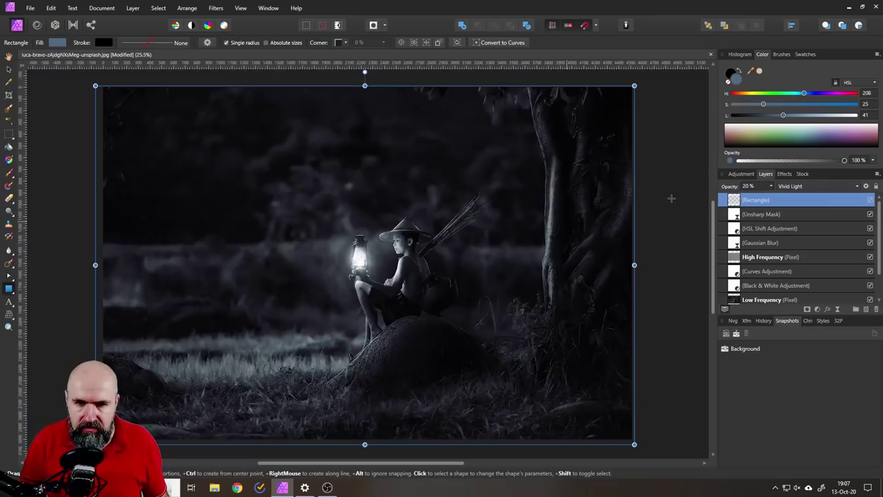
click(869, 200)
key(ctrl+v)
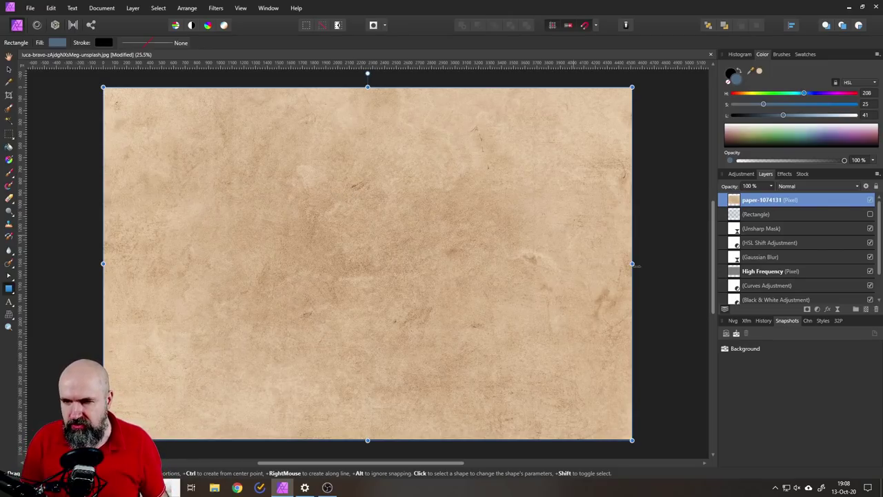
click(871, 200)
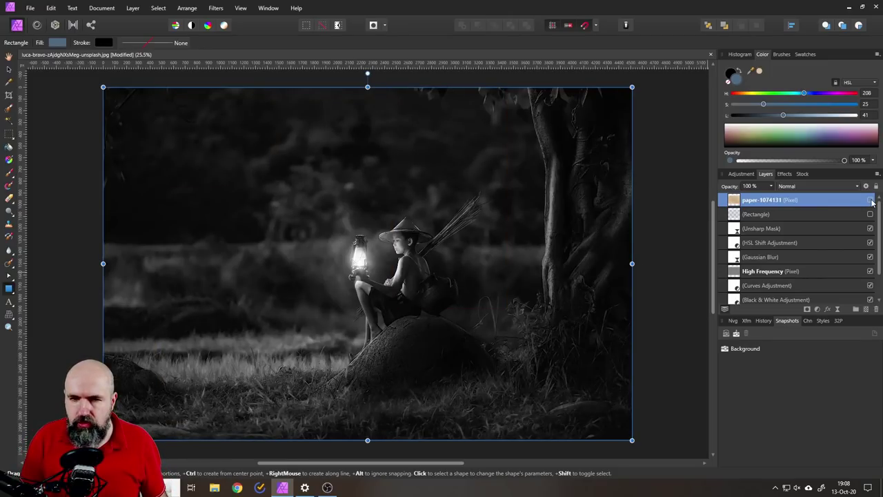
Merge all visible layers into a new pixel layer above the hidden paper texture
right_click(732, 200)
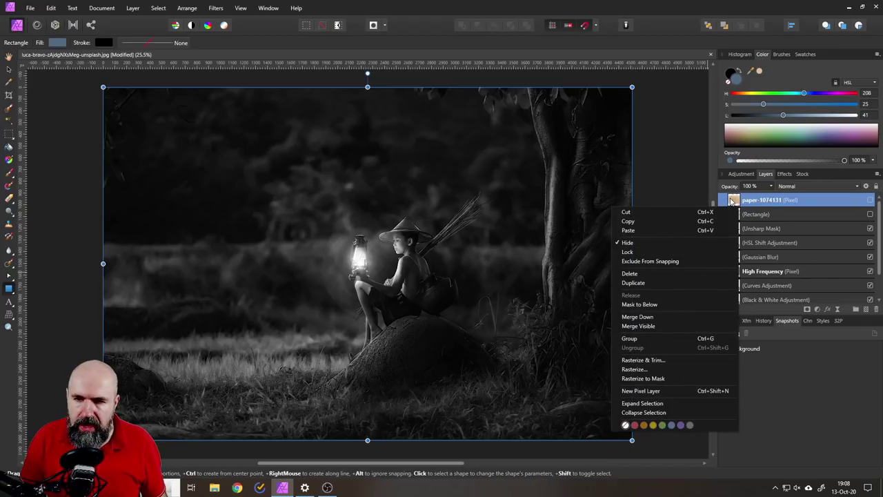
click(632, 327)
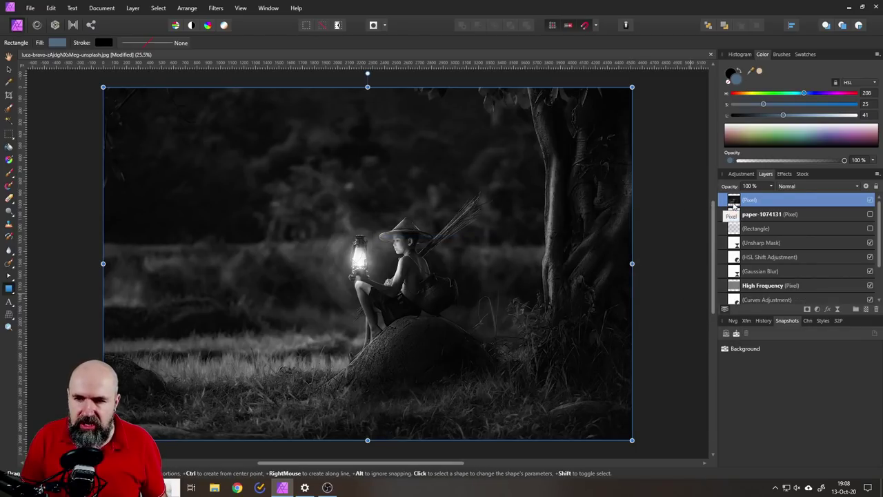
scroll(347, 242, up, 2)
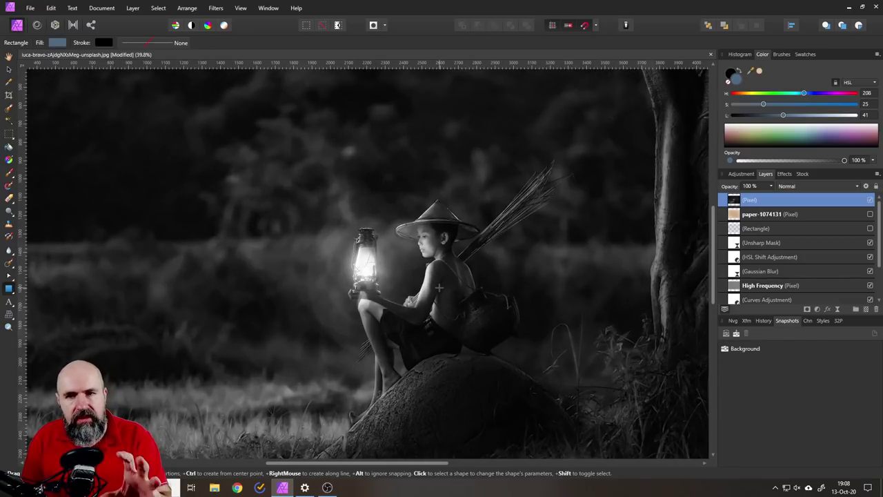
scroll(765, 264, down, 2)
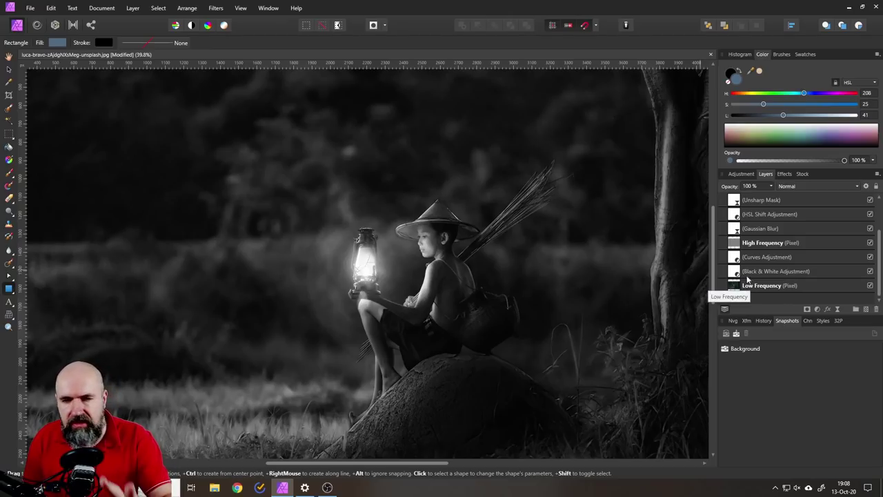
key(ctrl+shift+alt+e)
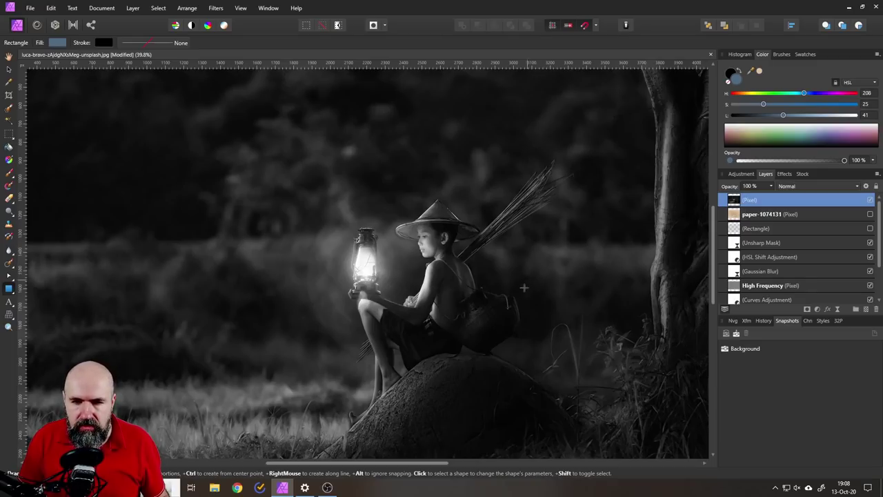
scroll(494, 266, down, 3)
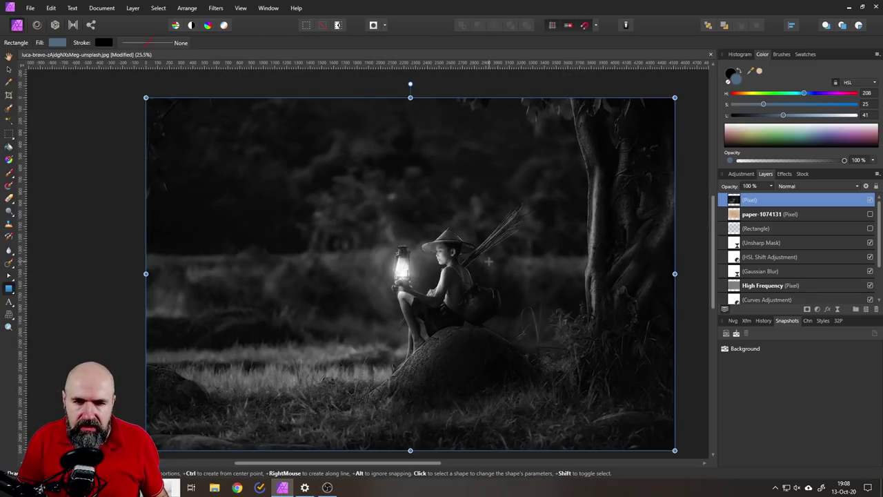
Draw a large horizontal ellipse over the boy, lantern and rock with the Ellipse Tool
click(9, 289)
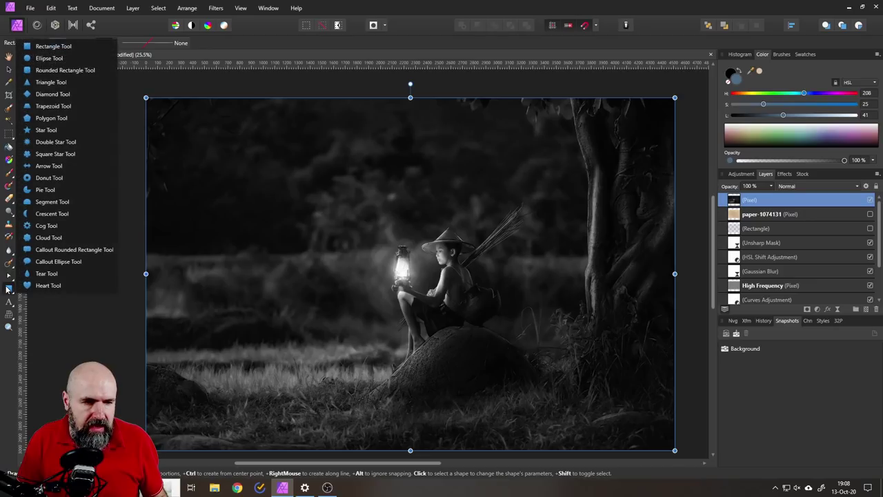
click(45, 59)
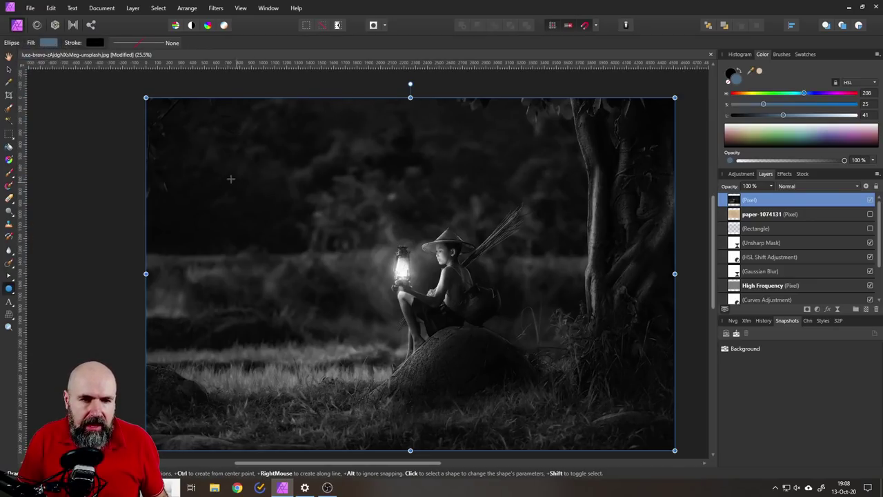
drag(222, 175, 607, 404)
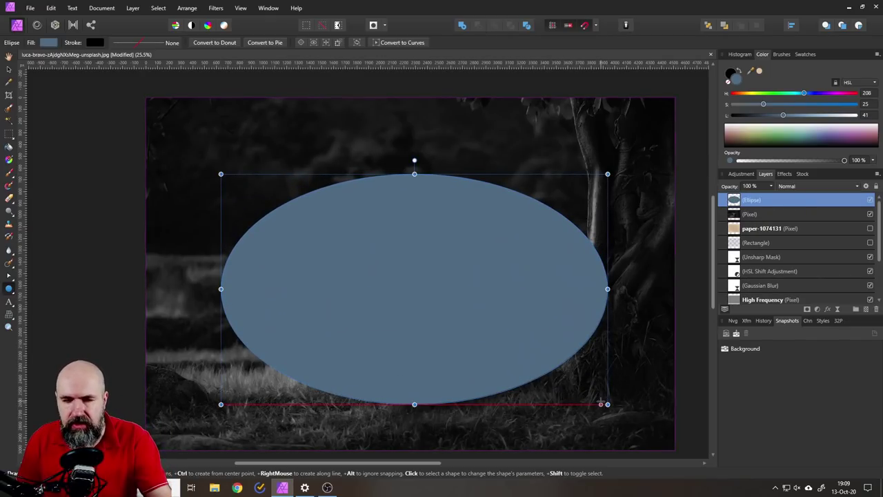
Apply a Gaussian Blur layer effect with a 300 px radius to the ellipse
click(784, 174)
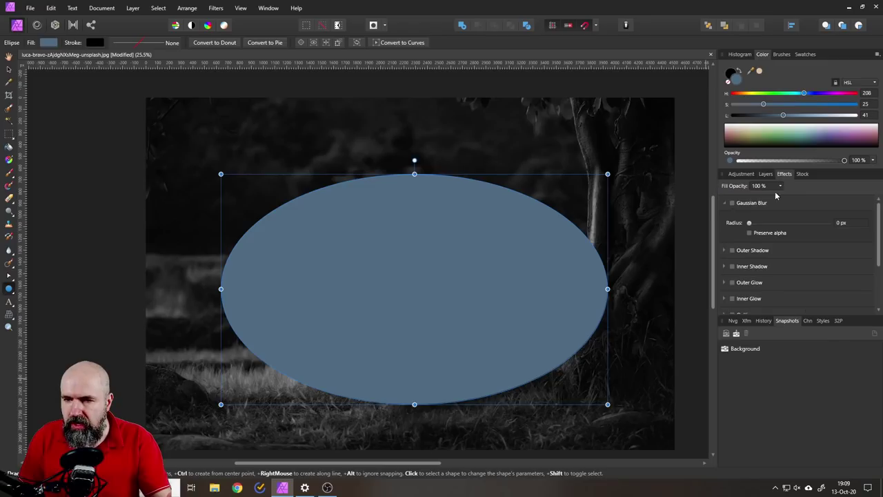
drag(791, 223, 864, 229)
click(857, 224)
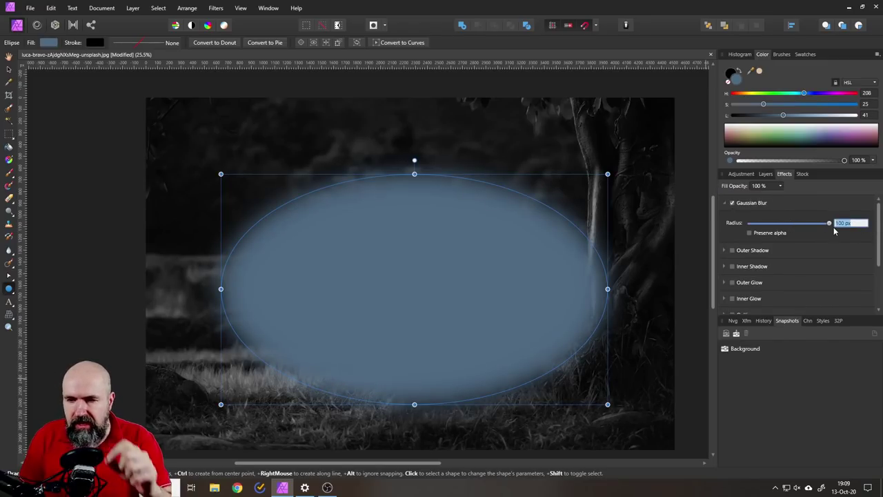
drag(827, 225, 854, 225)
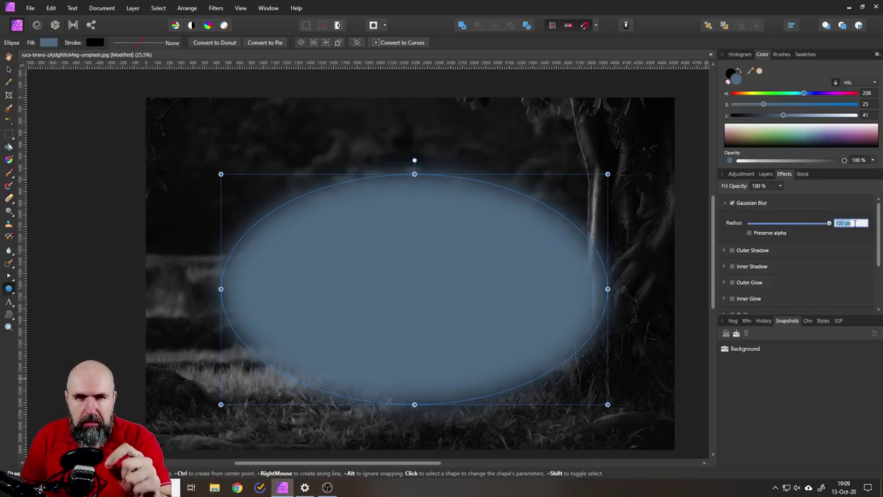
text(300)
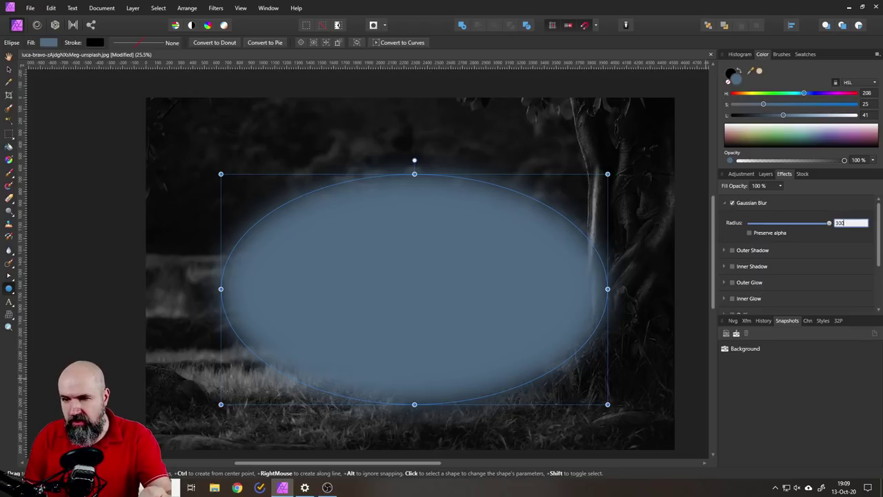
key(Return)
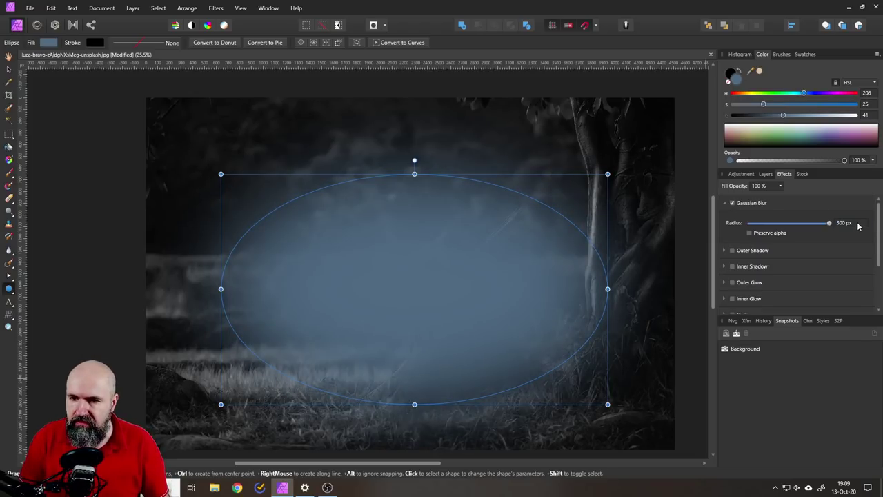
Mask the merged pixel layer with the blurred ellipse and make the paper-1074131 texture beneath it visible
click(766, 173)
click(736, 219)
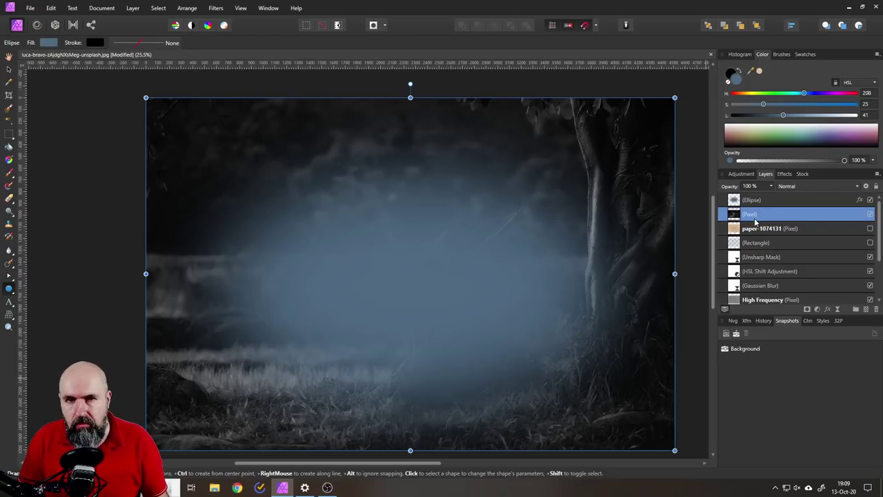
click(735, 200)
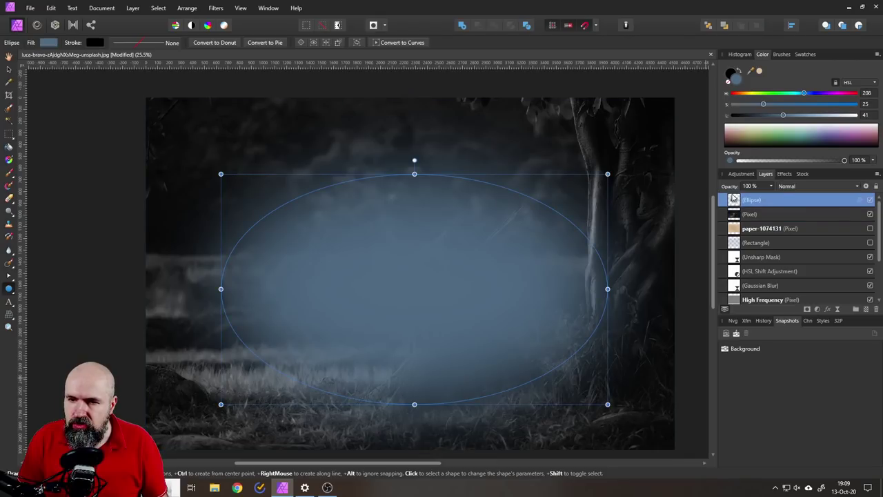
right_click(736, 201)
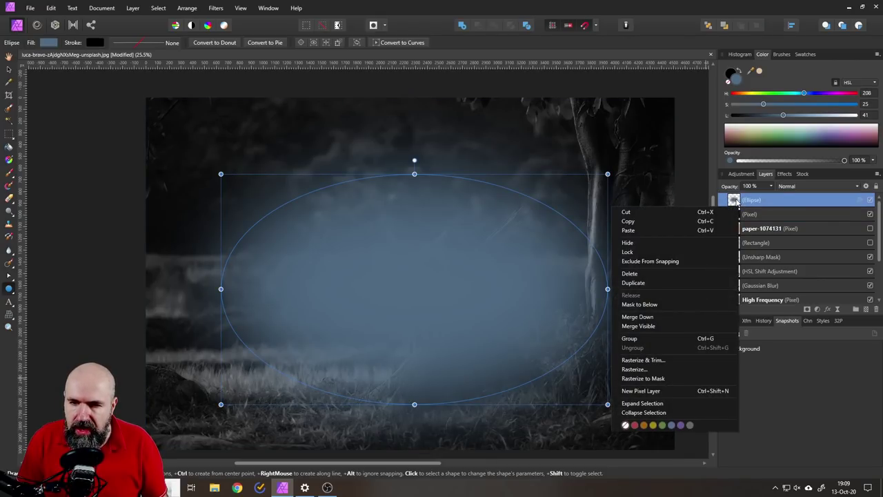
click(651, 305)
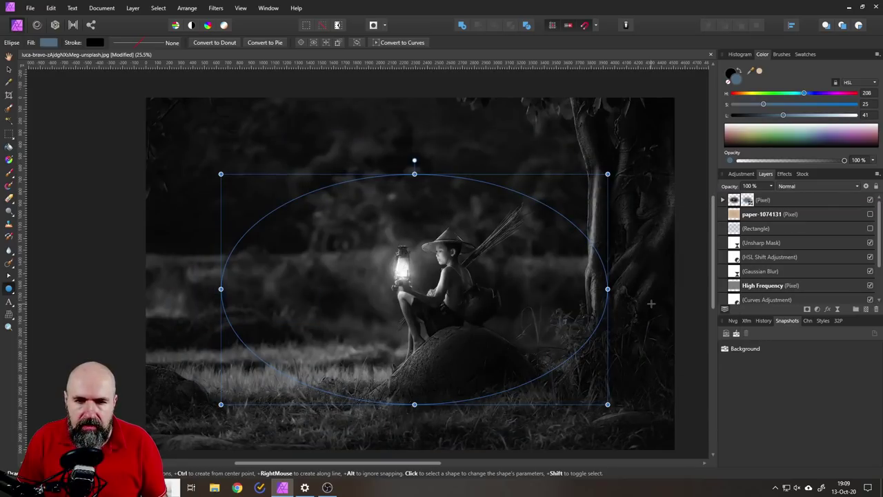
click(723, 200)
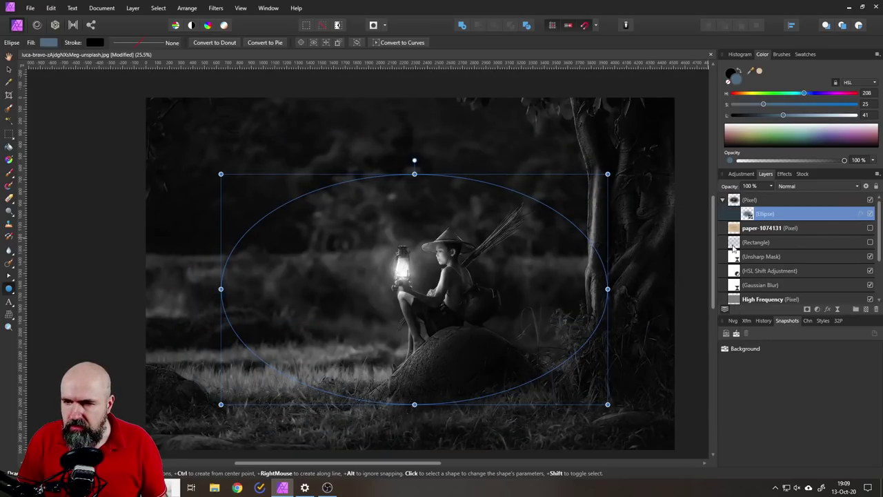
click(869, 228)
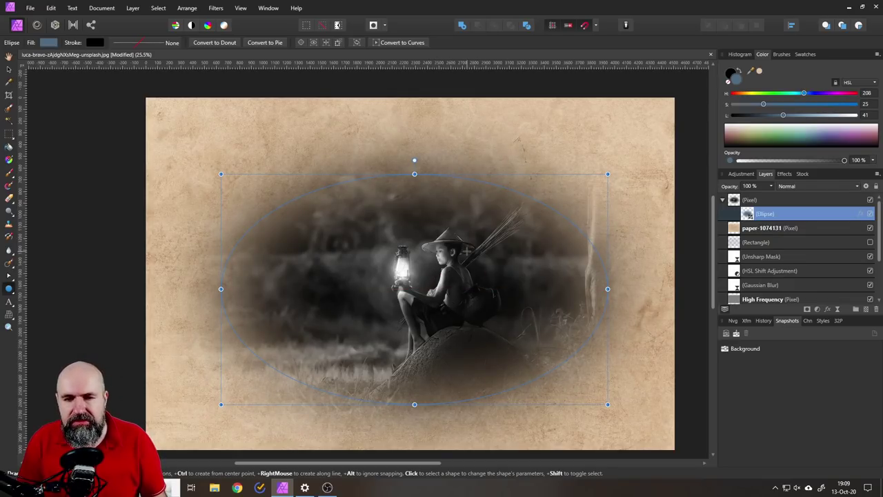
Enlarge the ellipse mask outward on all sides so that more of the scene shows on the paper
click(11, 69)
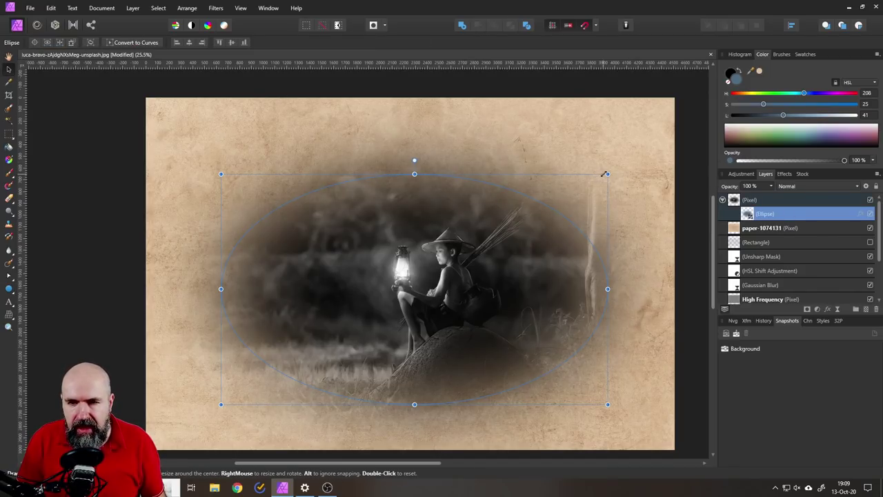
drag(606, 172, 616, 147)
drag(616, 404, 627, 413)
mouse_move(220, 281)
mouse_down()
mouse_move(191, 280)
mouse_move(205, 277)
mouse_up()
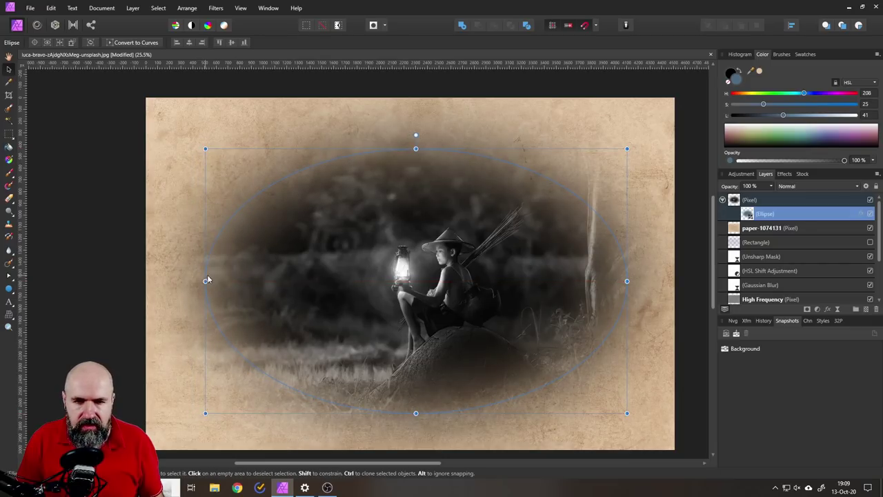
Set the masked photo layer's blend mode to Multiply
click(737, 201)
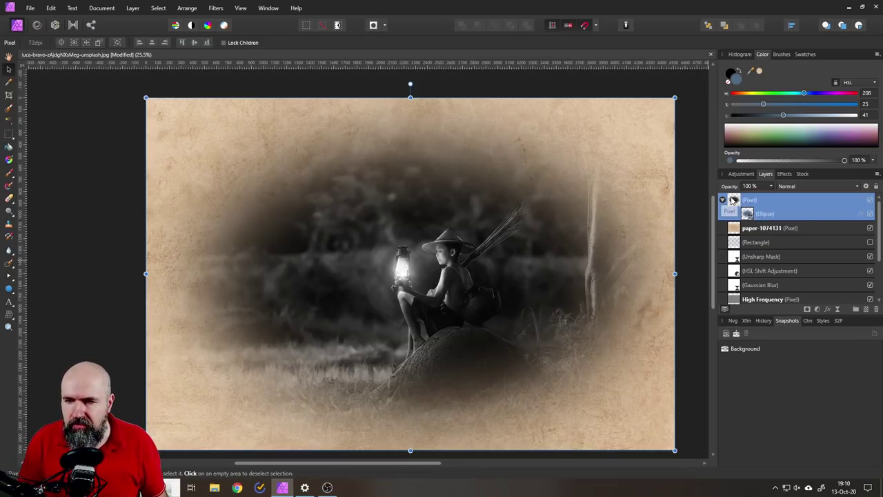
click(798, 187)
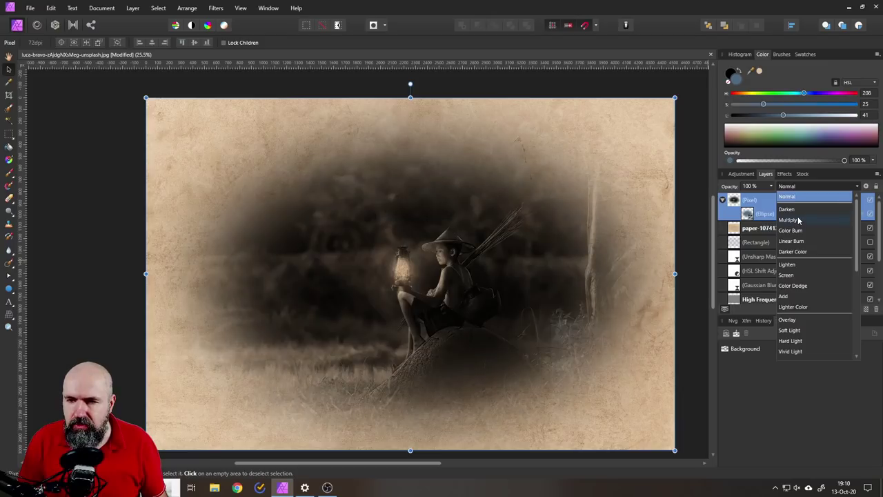
click(797, 220)
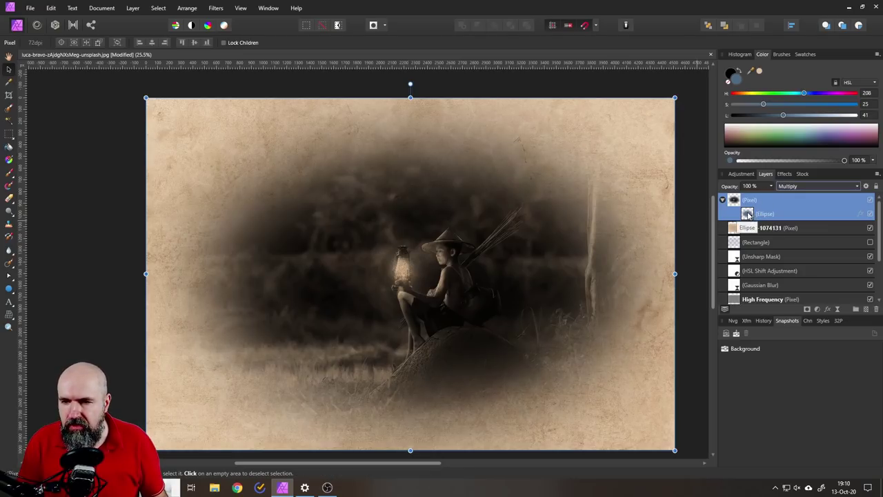
Reduce the opacity of the ellipse mask to 91%
click(749, 215)
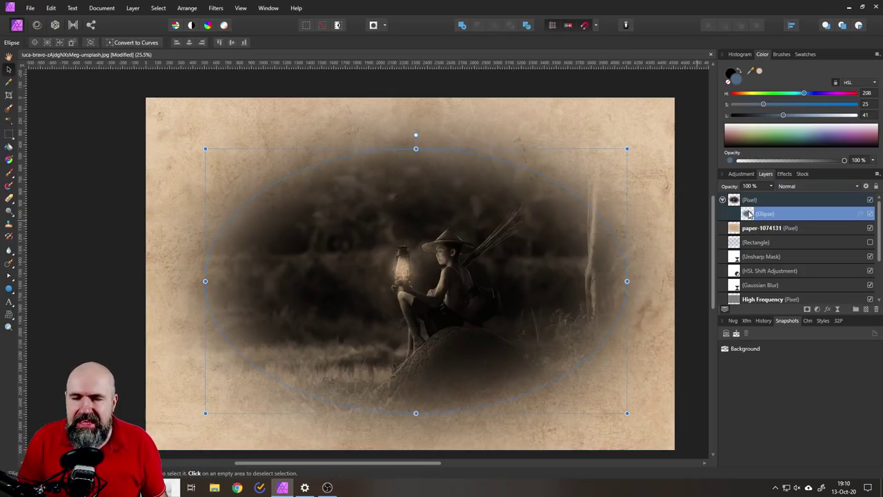
click(771, 189)
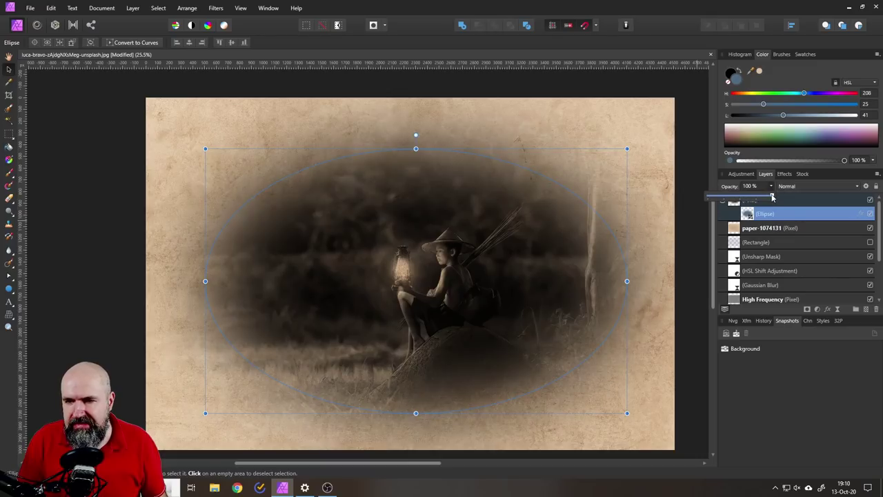
mouse_move(771, 196)
mouse_down()
mouse_move(752, 196)
mouse_move(766, 200)
mouse_up()
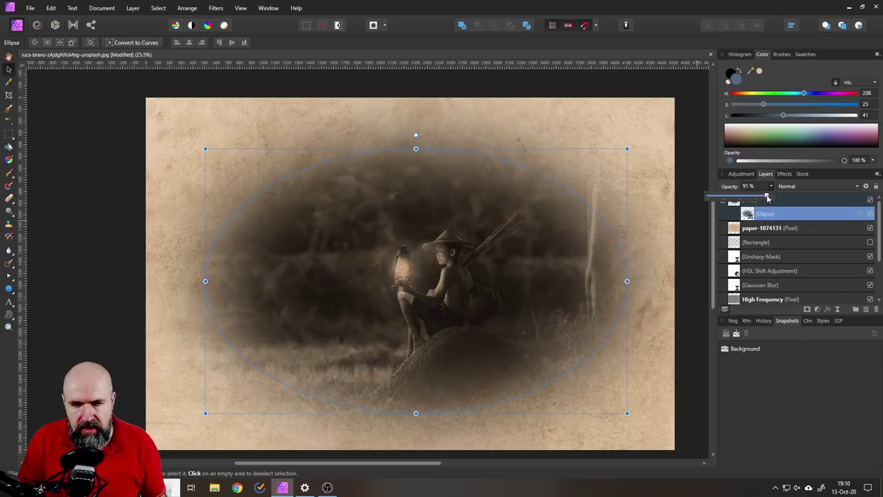
click(773, 189)
Add an empty pixel layer directly above the paper-1074131 texture layer
click(741, 227)
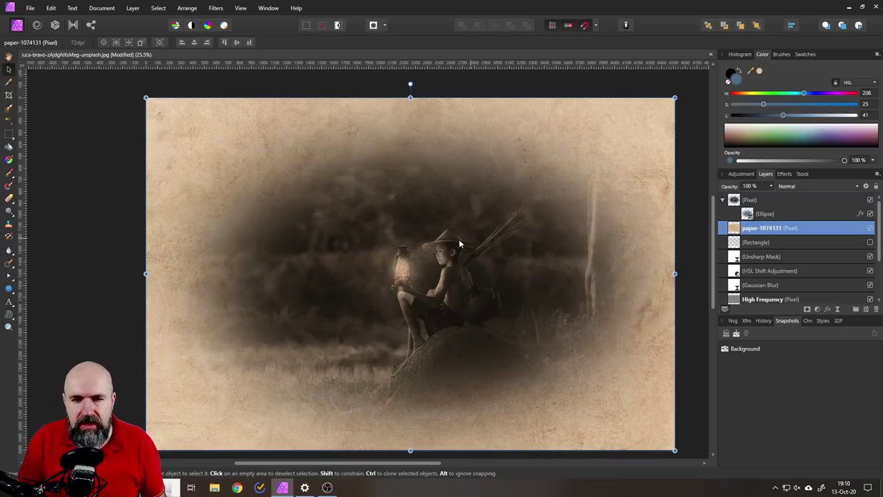
scroll(414, 273, up, 3)
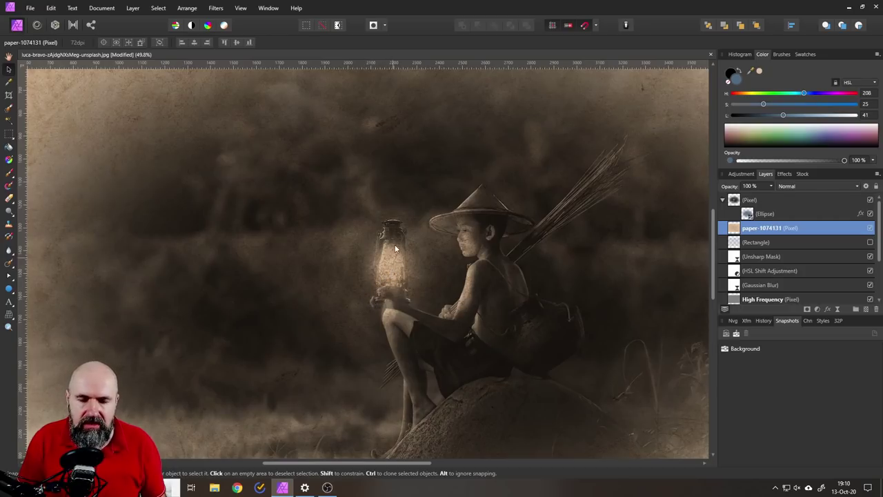
scroll(436, 250, down, 2)
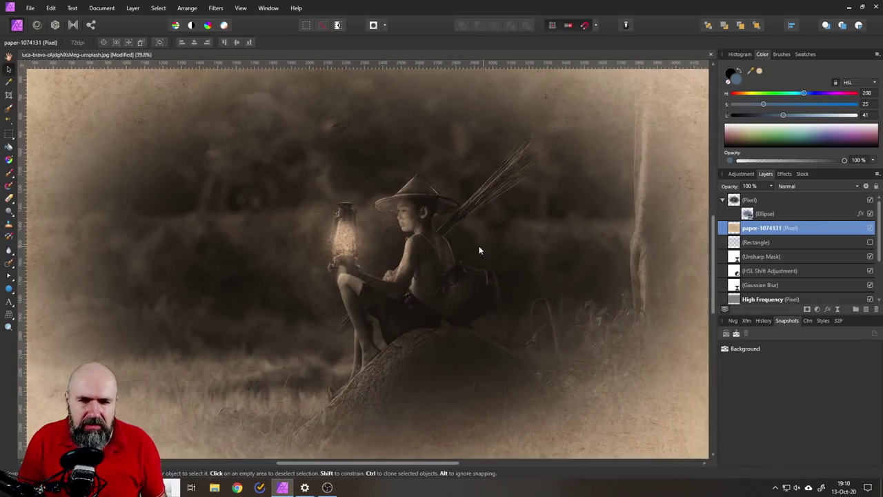
scroll(409, 245, down, 2)
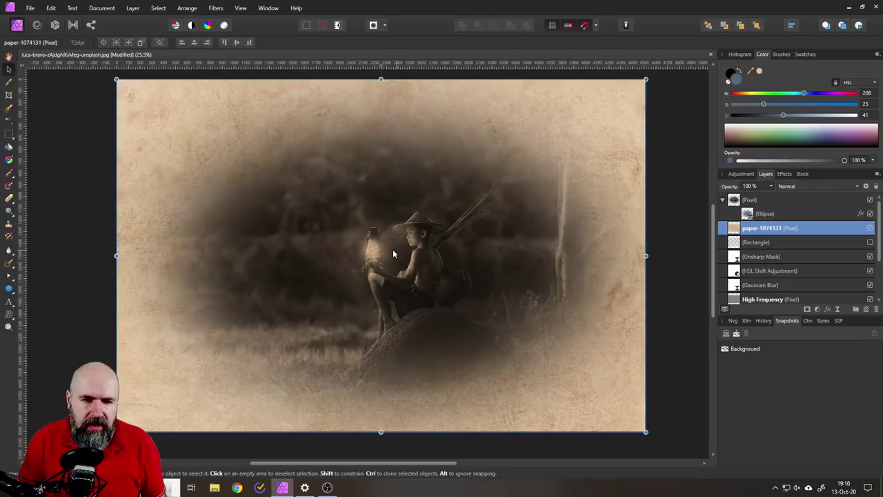
scroll(392, 254, up, 2)
scroll(381, 256, down, 3)
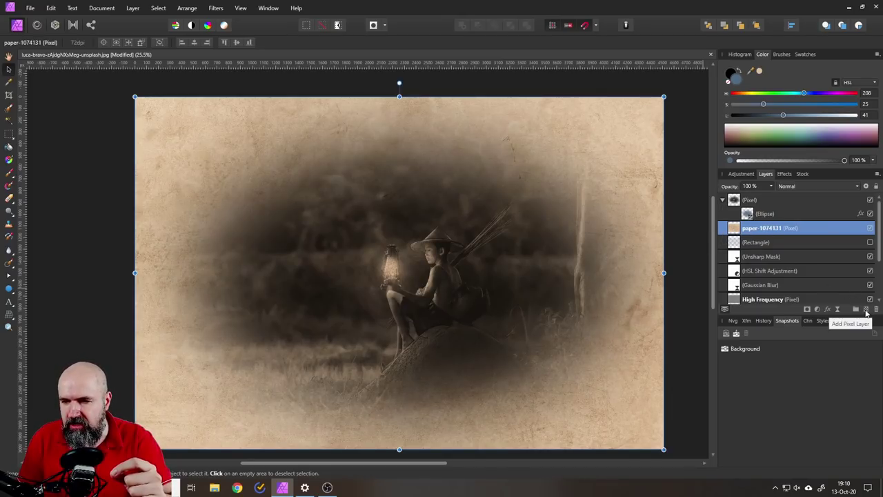
click(866, 313)
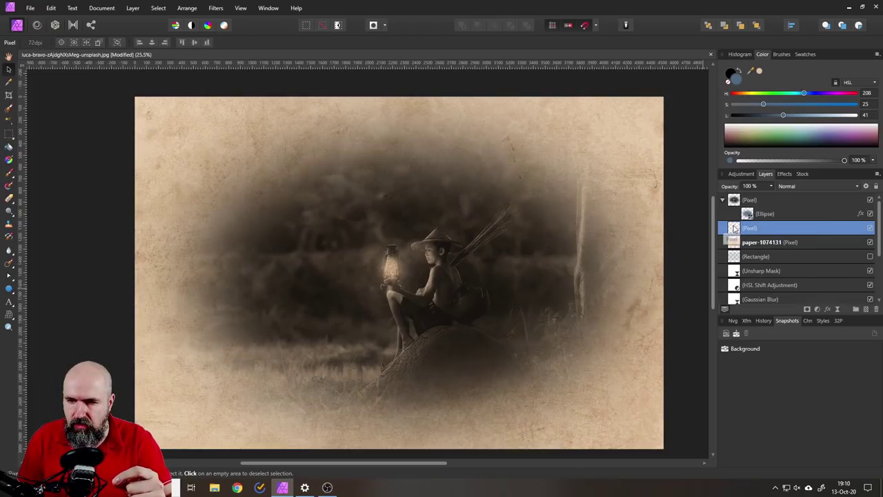
Sample a light beige from the paper texture and make it the active colour (H 34, S 50, L 77)
drag(760, 72, 639, 113)
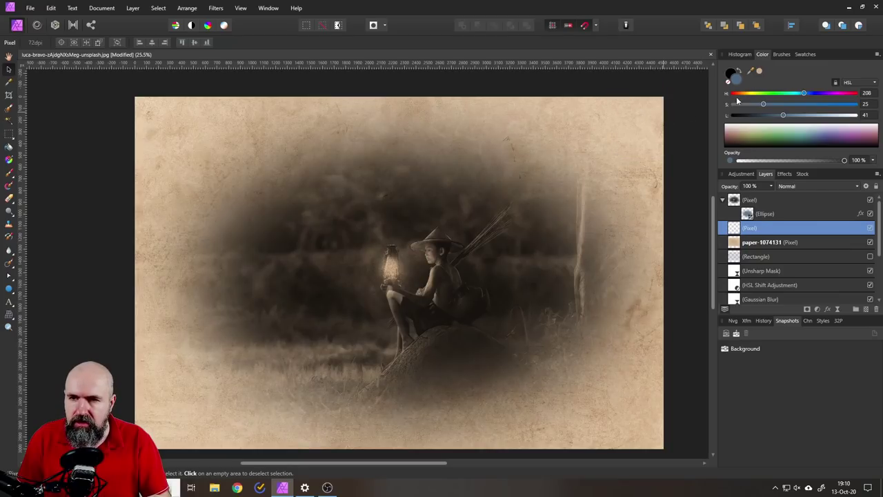
drag(759, 73, 641, 122)
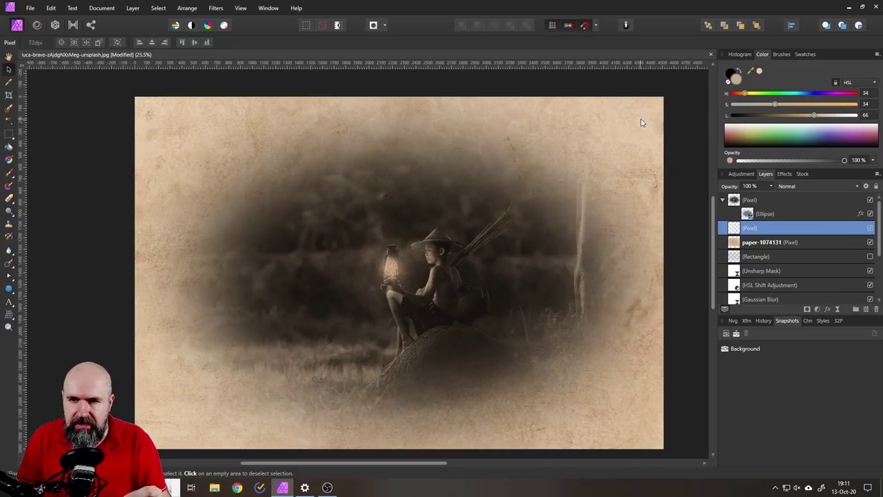
click(760, 72)
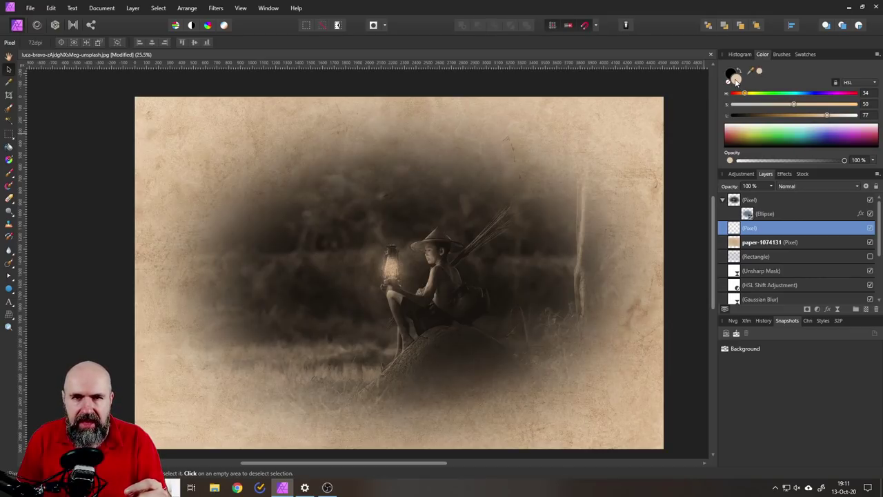
Paint the sampled beige over the paper texture behind the boy and lantern using a 1919 px brush at 53% opacity
click(8, 172)
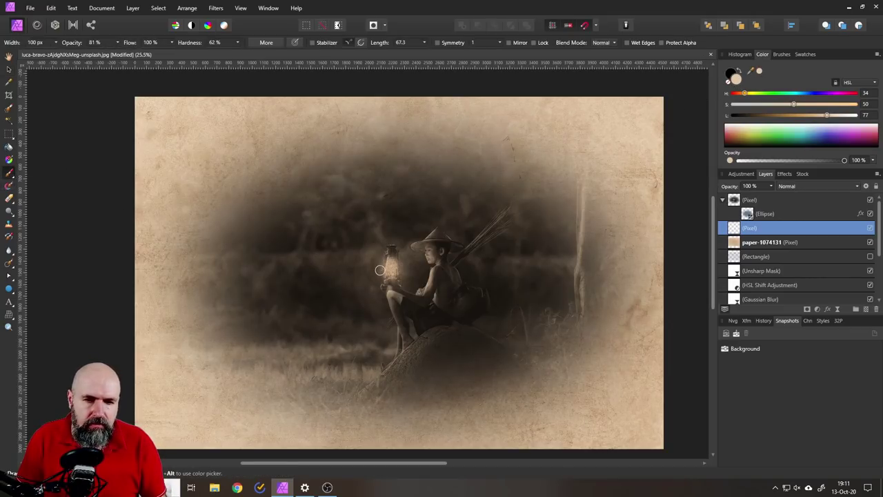
click(57, 42)
drag(71, 55, 80, 55)
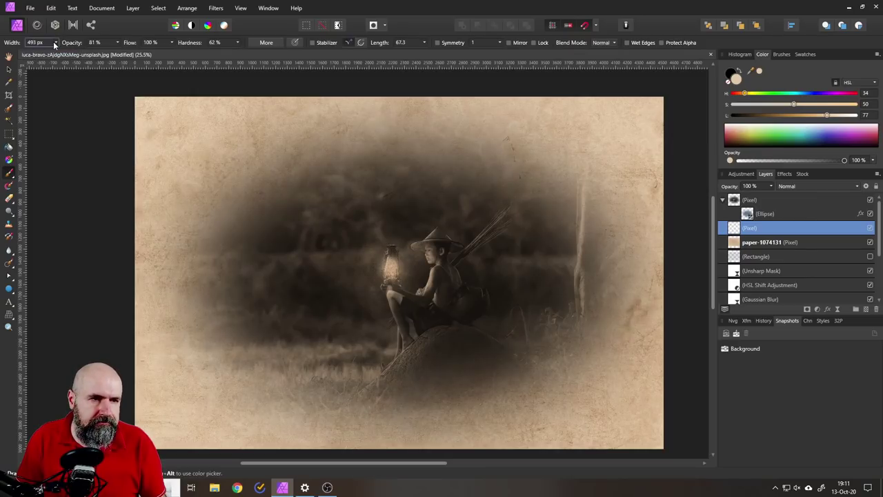
click(119, 43)
drag(120, 53, 136, 53)
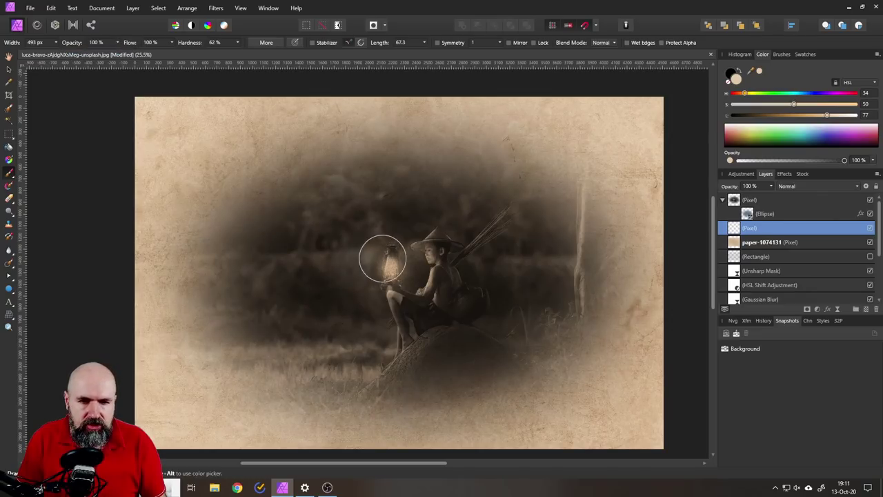
click(118, 43)
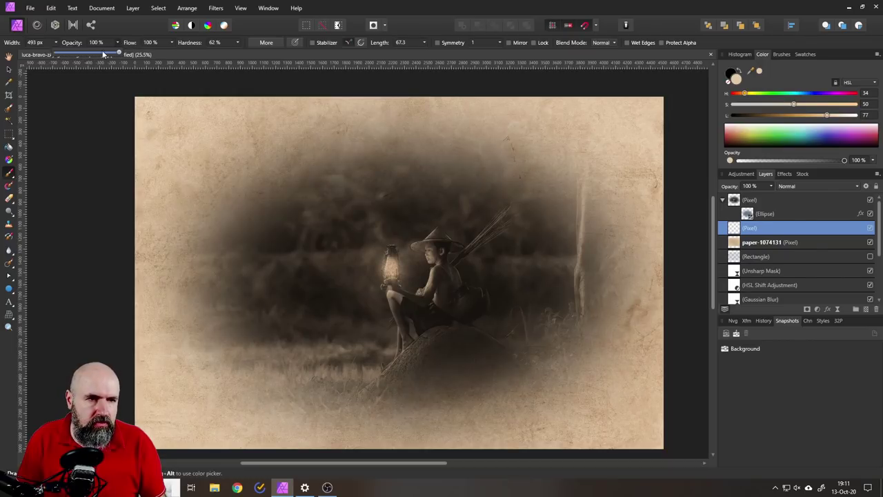
drag(123, 54, 63, 53)
click(58, 42)
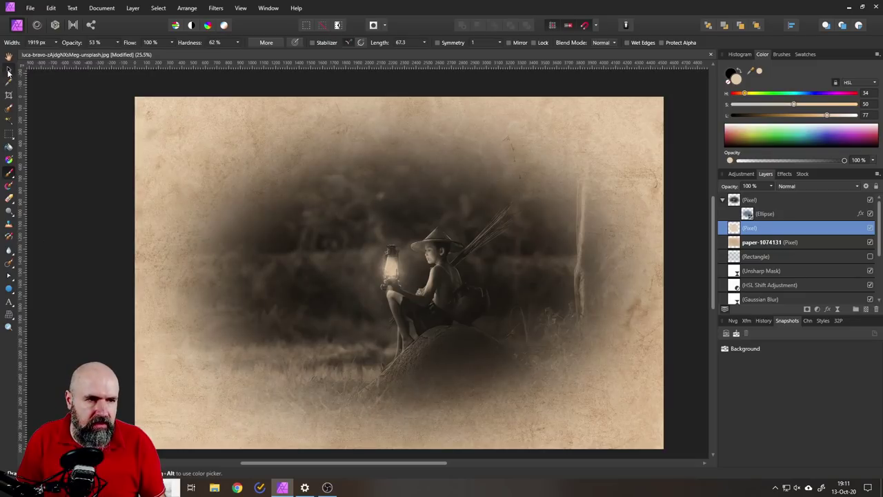
Compare the lantern area with the painted beige layer hidden and shown, then clear the layer selection
click(9, 69)
scroll(397, 281, up, 3)
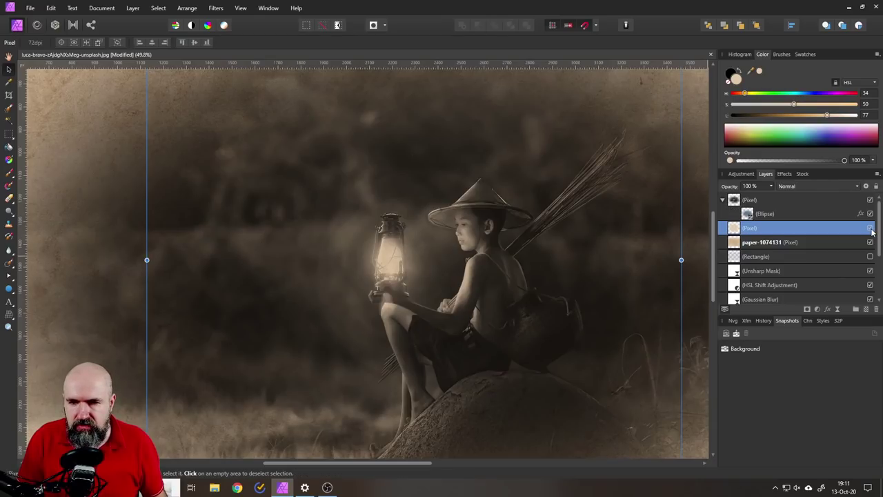
click(870, 228)
click(871, 228)
click(870, 230)
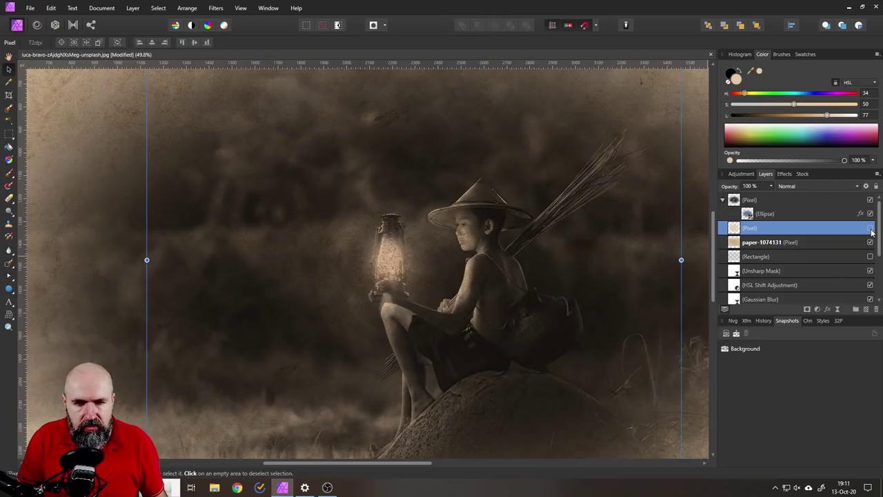
click(870, 230)
scroll(390, 293, down, 2)
scroll(390, 293, down, 1)
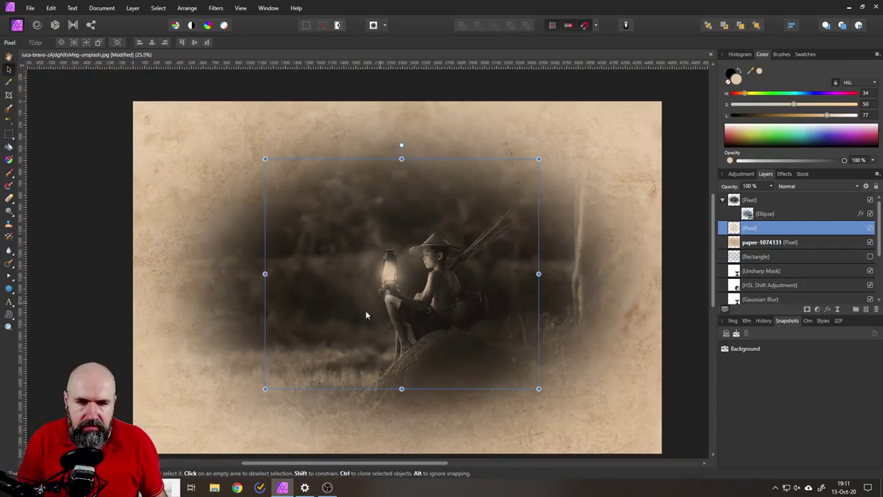
click(86, 231)
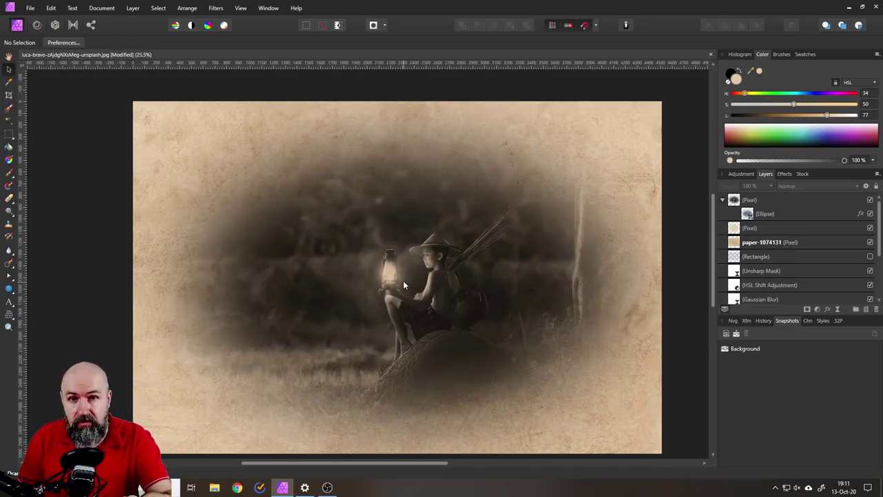
Hide the photo layer's ellipse mask and attach a new empty pixel layer to the photo layer as a mask
click(804, 215)
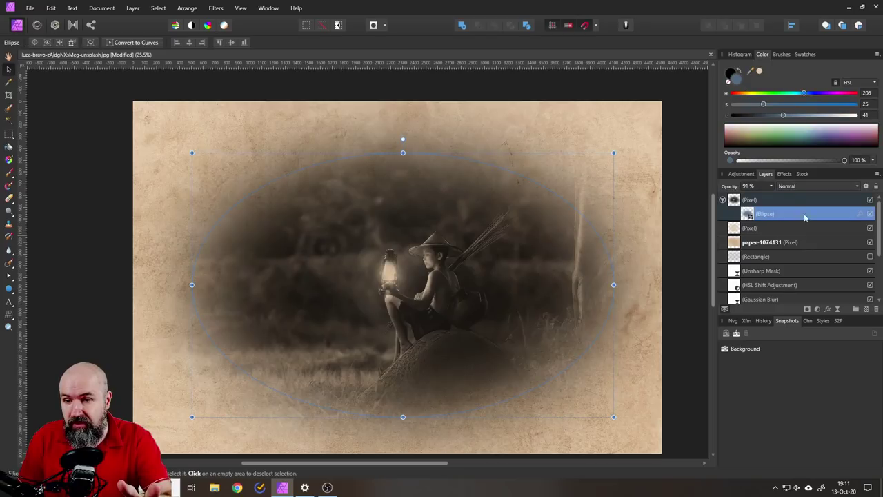
click(869, 213)
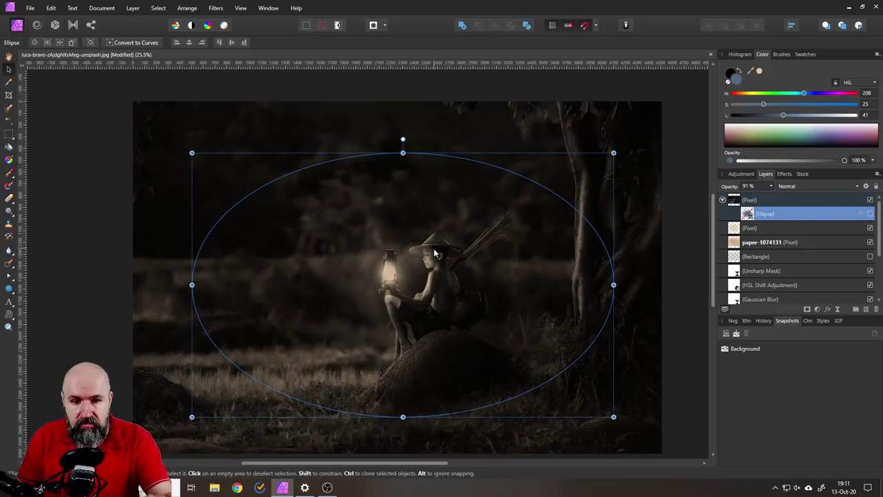
click(732, 201)
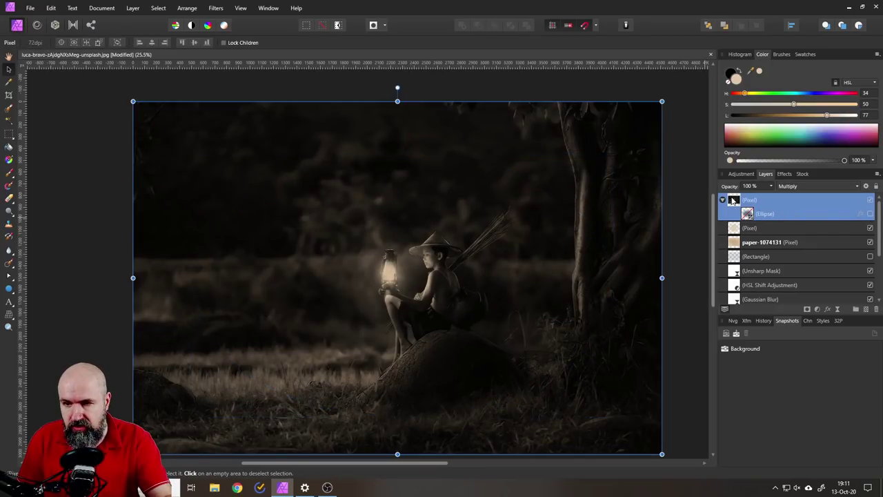
click(866, 311)
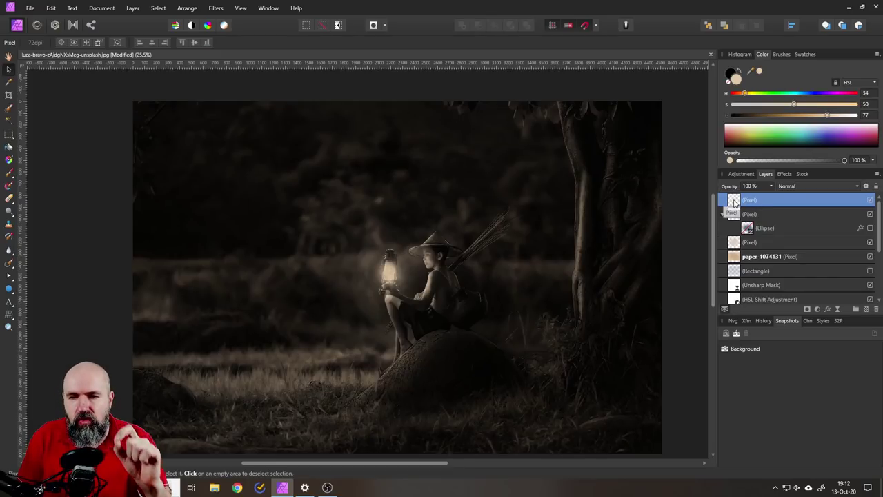
right_click(735, 202)
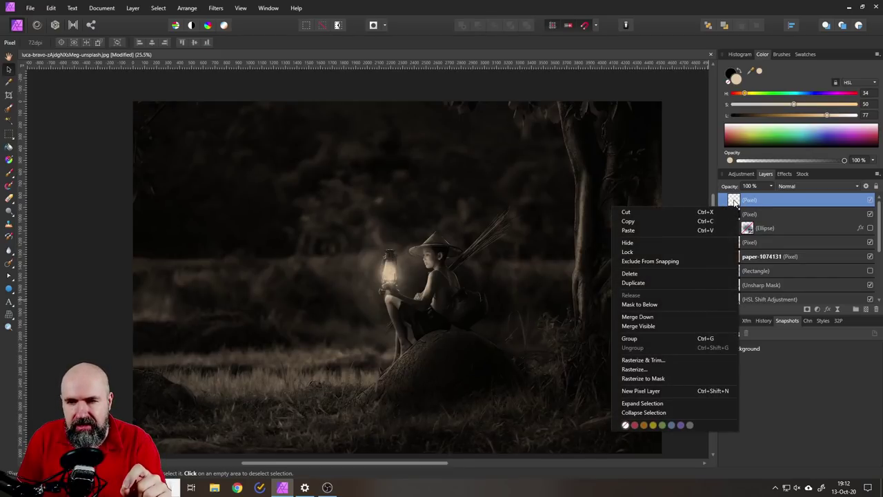
click(660, 304)
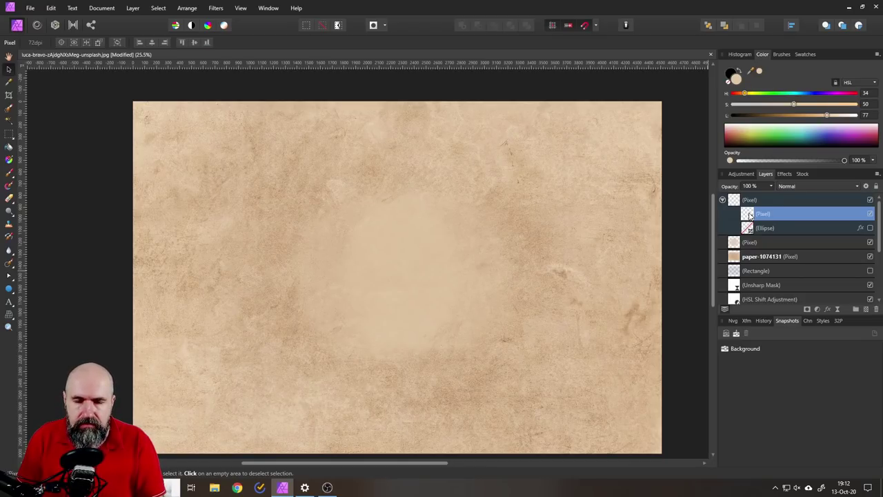
Try revealing the boy and lantern with a 1919 px brush stroke on the new mask
click(9, 172)
mouse_move(386, 265)
mouse_down()
mouse_move(394, 256)
mouse_move(424, 296)
mouse_move(442, 250)
mouse_up()
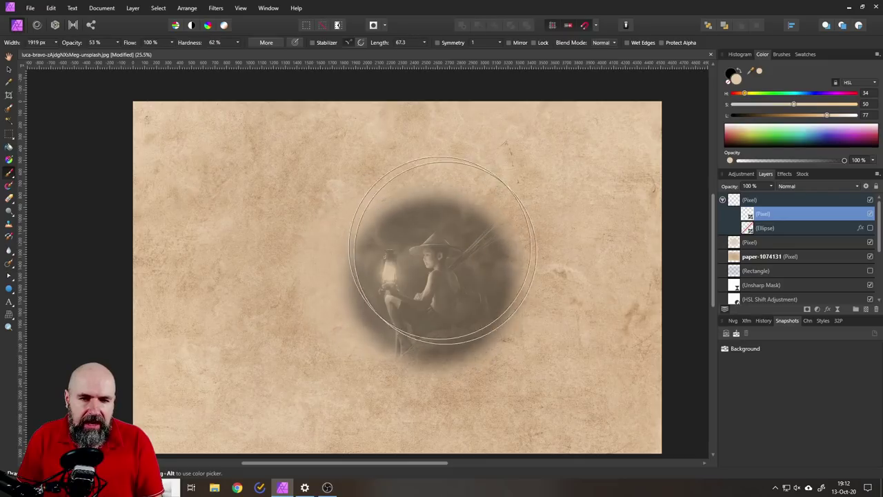
key(ctrl+z)
Reveal the scene as a soft vignette by painting on the new mask with a brush at 0% hardness and 24% opacity
click(238, 43)
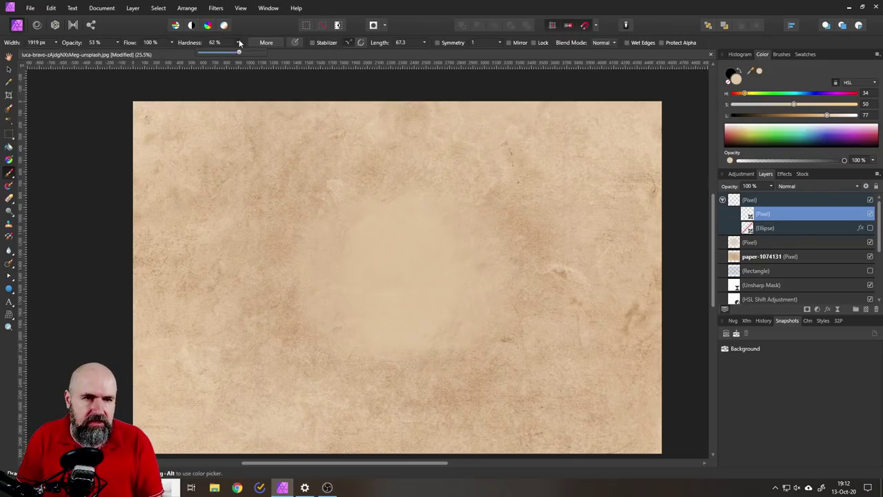
drag(210, 54, 198, 54)
click(239, 42)
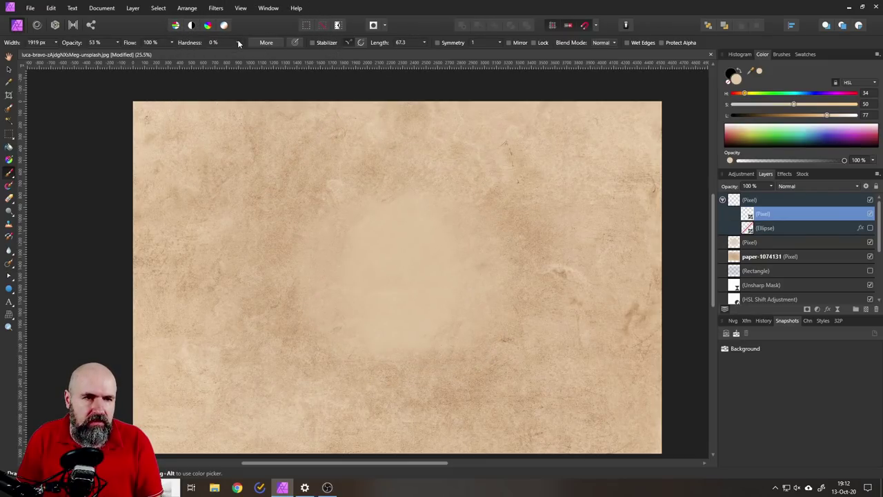
click(119, 42)
drag(119, 51, 96, 54)
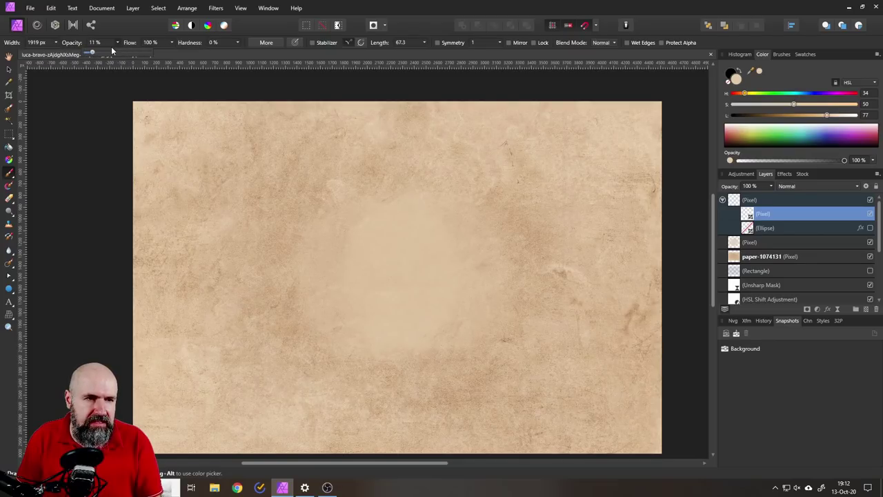
click(117, 43)
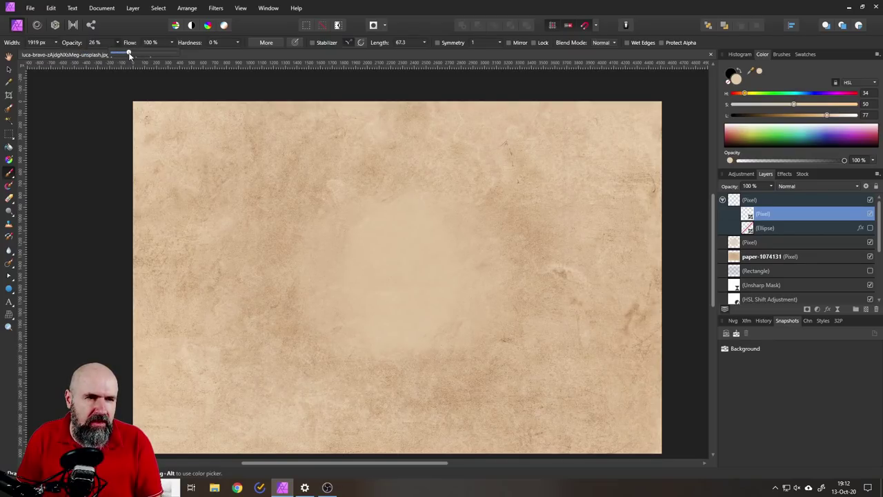
drag(129, 55, 127, 54)
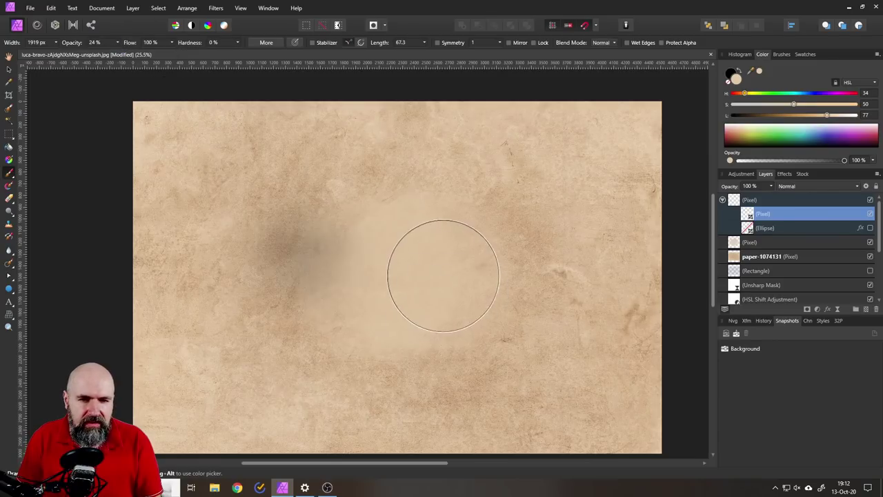
mouse_move(358, 218)
mouse_down()
mouse_move(266, 232)
mouse_move(289, 303)
mouse_move(374, 314)
mouse_move(469, 359)
mouse_move(514, 290)
mouse_move(461, 233)
mouse_move(406, 219)
mouse_move(499, 242)
mouse_move(425, 206)
mouse_move(380, 273)
mouse_move(273, 226)
mouse_move(313, 310)
mouse_move(390, 316)
mouse_move(489, 299)
mouse_move(379, 236)
mouse_move(354, 204)
mouse_move(487, 199)
mouse_move(520, 220)
mouse_move(411, 273)
mouse_move(335, 262)
mouse_move(446, 256)
mouse_move(291, 286)
mouse_move(451, 218)
mouse_move(281, 257)
mouse_move(443, 281)
mouse_move(482, 310)
mouse_move(308, 328)
mouse_move(278, 347)
mouse_move(241, 332)
mouse_move(360, 363)
mouse_move(396, 271)
mouse_move(321, 276)
mouse_move(447, 255)
mouse_move(344, 252)
mouse_move(465, 247)
mouse_move(346, 253)
mouse_move(475, 287)
mouse_move(323, 265)
mouse_move(498, 286)
mouse_move(371, 264)
mouse_move(376, 310)
mouse_move(493, 256)
mouse_move(365, 278)
mouse_move(494, 289)
mouse_move(344, 230)
mouse_move(438, 302)
mouse_move(483, 230)
mouse_move(524, 225)
mouse_move(454, 286)
mouse_move(333, 261)
mouse_move(410, 209)
mouse_move(491, 195)
mouse_move(436, 174)
mouse_move(525, 185)
mouse_move(593, 209)
mouse_move(588, 329)
mouse_move(572, 222)
mouse_move(554, 375)
mouse_move(467, 384)
mouse_move(594, 305)
mouse_move(452, 301)
mouse_move(361, 238)
mouse_move(399, 211)
mouse_move(261, 189)
mouse_move(272, 201)
mouse_move(241, 220)
mouse_move(299, 337)
mouse_move(317, 301)
mouse_move(282, 327)
mouse_move(424, 295)
mouse_move(451, 273)
mouse_move(361, 256)
mouse_move(496, 276)
mouse_move(369, 254)
mouse_move(503, 285)
mouse_move(463, 297)
mouse_up()
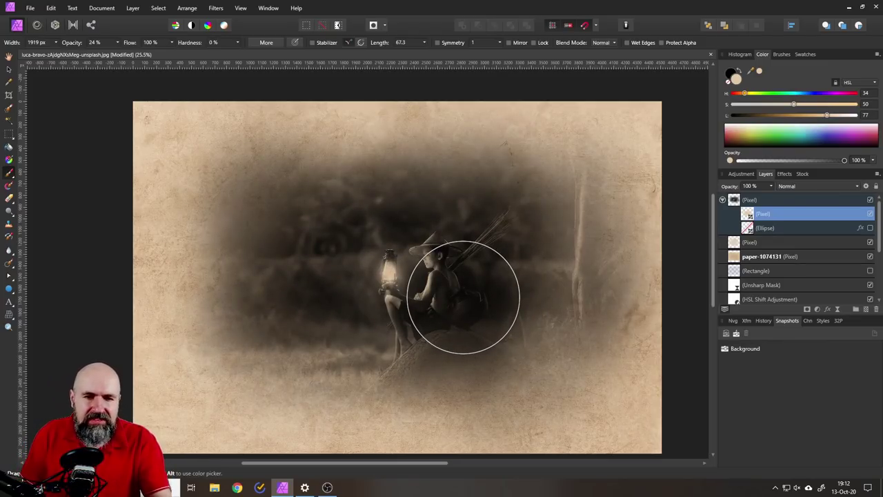
drag(463, 296, 444, 369)
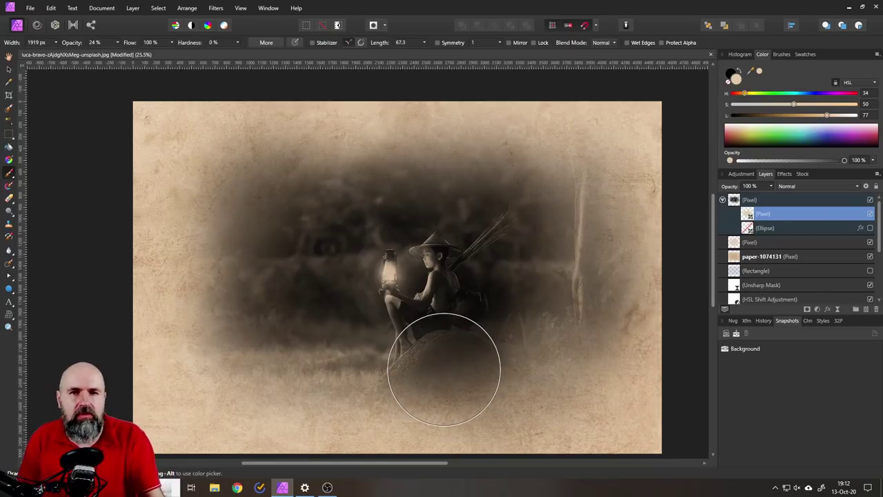
Undo the last mask stroke and enable the ellipse mask in place of the hand-painted mask, leaving no layer selected
key(ctrl+z)
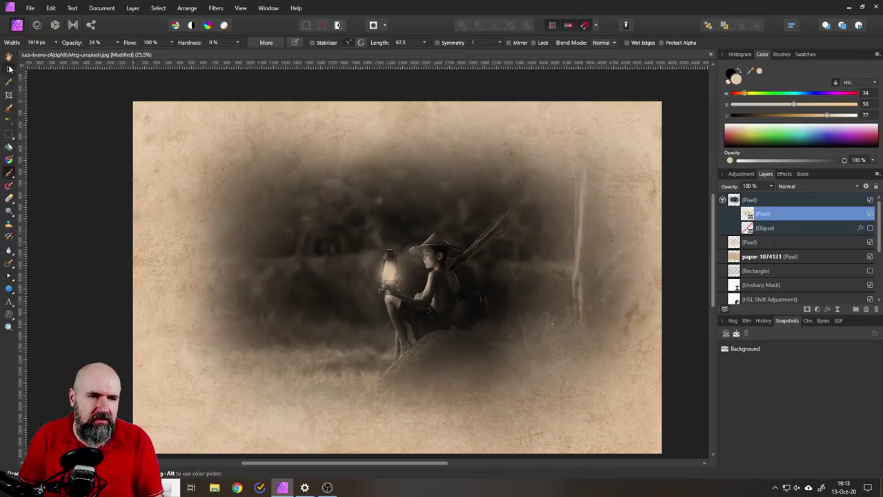
click(8, 69)
click(74, 106)
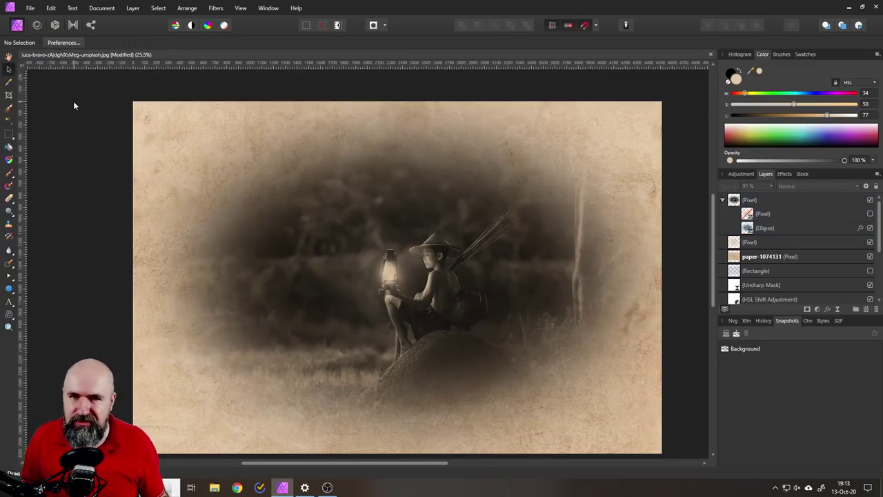